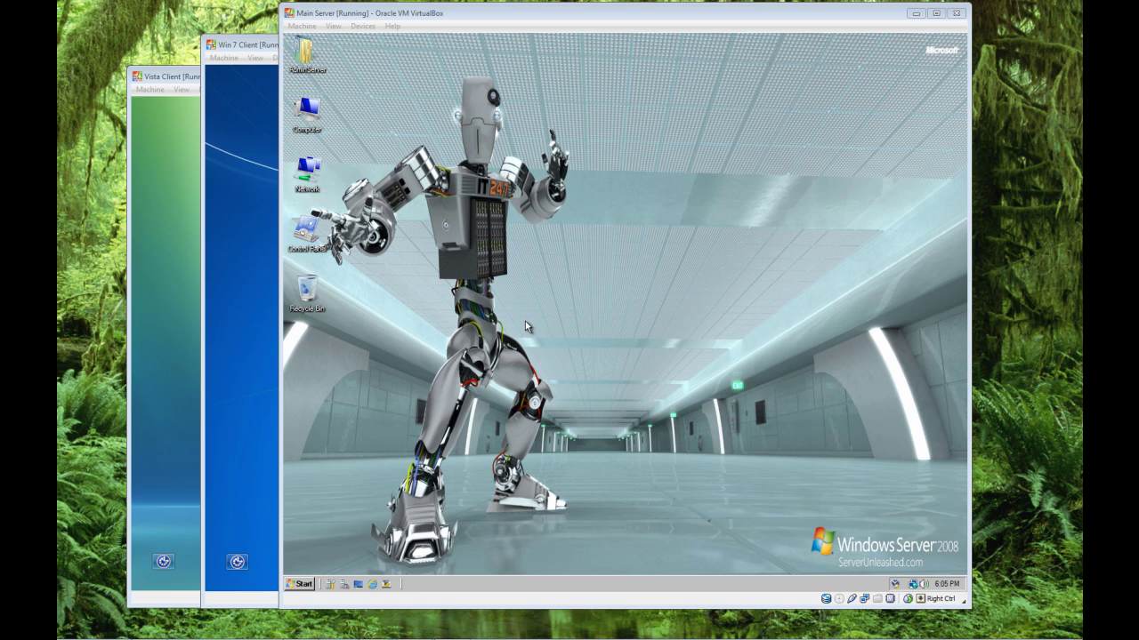
# Step: Open the server's Data (D:) drive from the Computer window
pyautogui.doubleClick(311, 109)
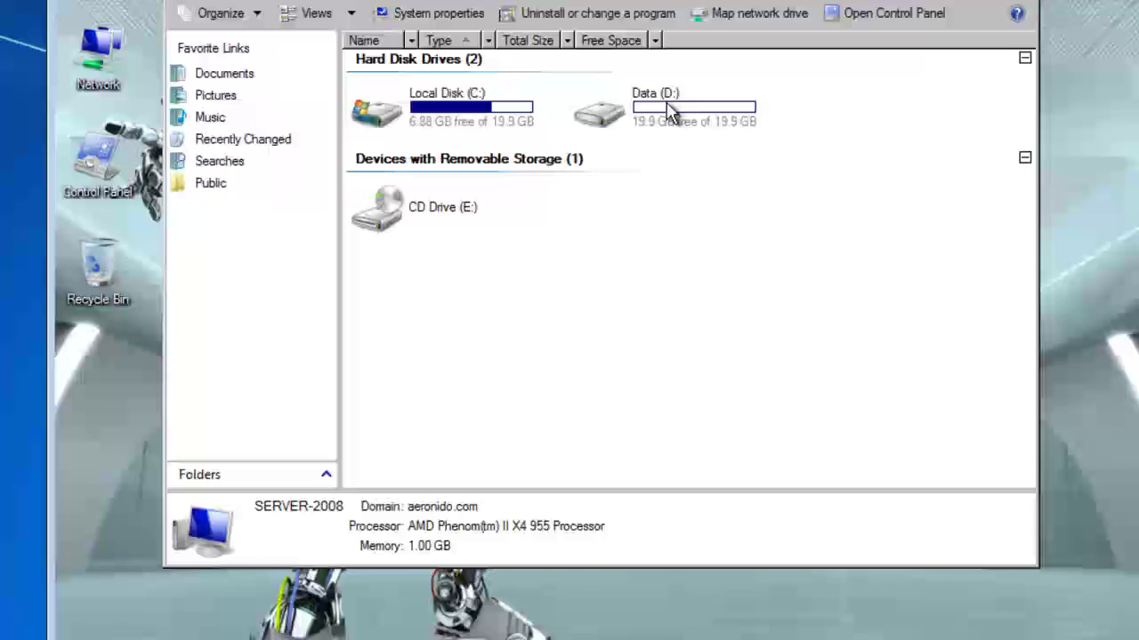
pyautogui.click(610, 204)
pyautogui.doubleClick(638, 104)
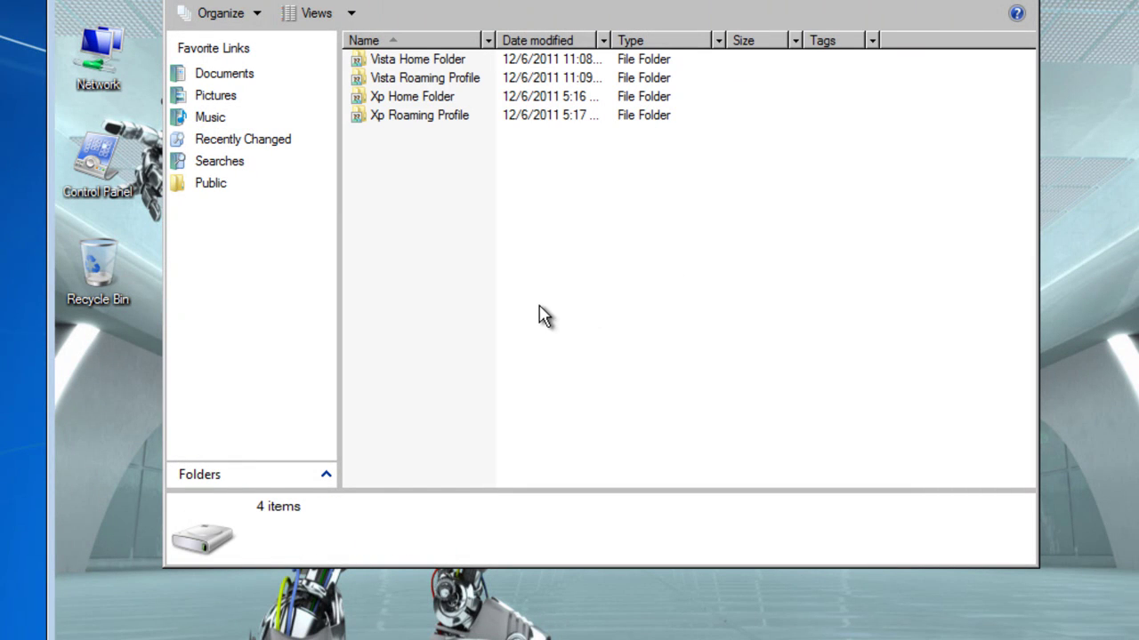
# Step: Create a new folder named 'Win7 Roaming Profile' on Data (D:) and select it
pyautogui.rightClick(430, 178)
pyautogui.moveTo(550, 370)
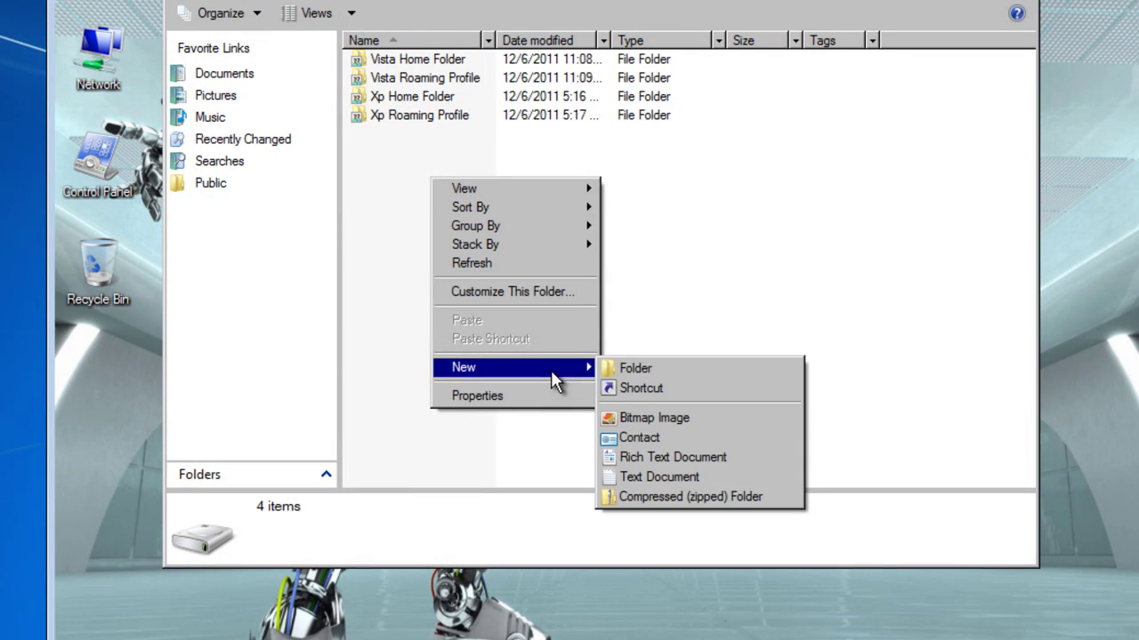
pyautogui.click(629, 368)
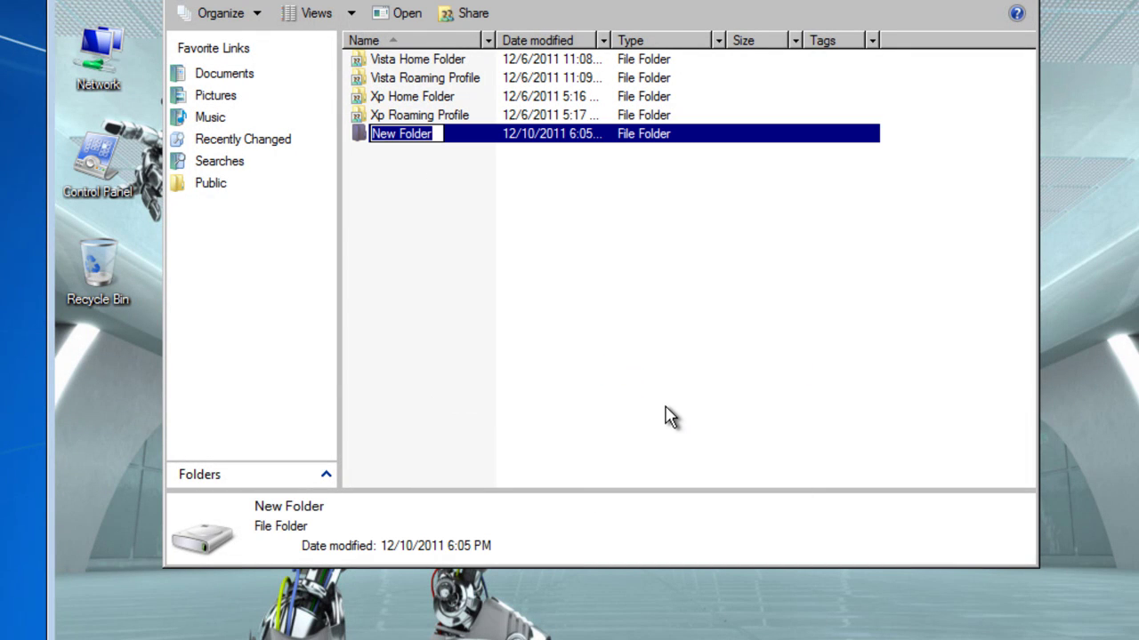
pyautogui.write('W')
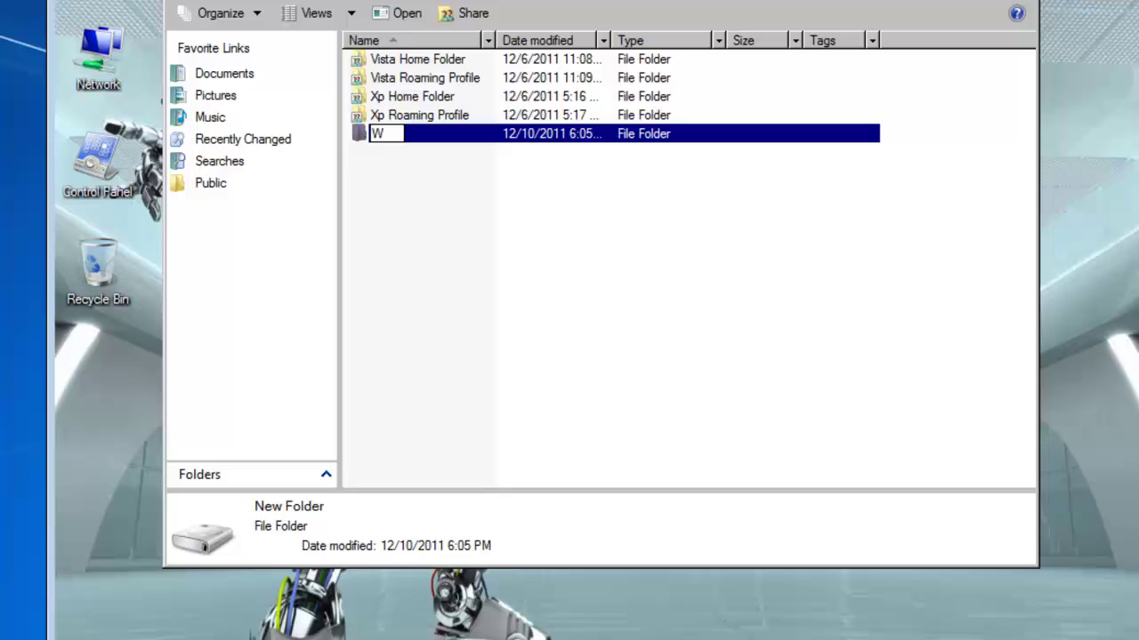
pyautogui.write('in7 Roaming P')
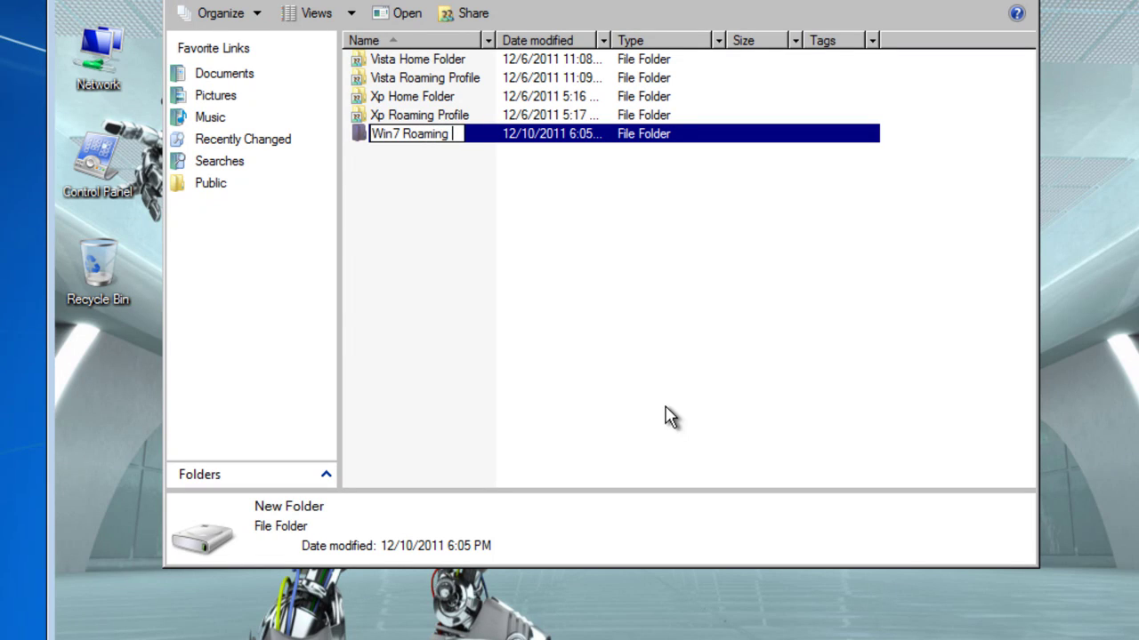
pyautogui.write('rofile')
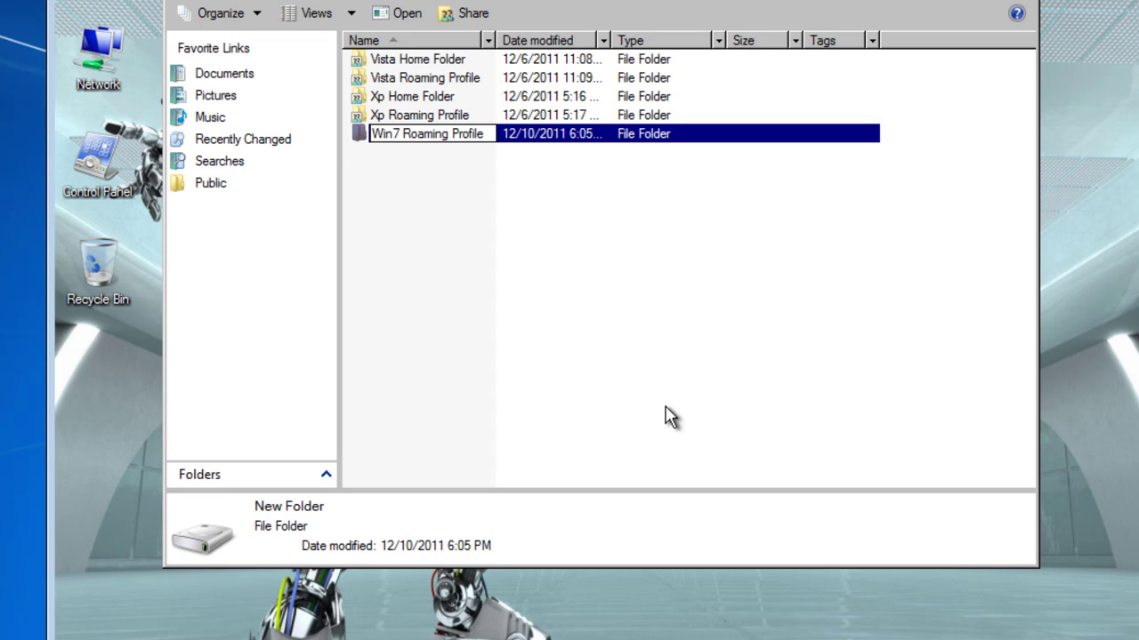
pyautogui.press('Return')
pyautogui.click(626, 329)
pyautogui.click(409, 140)
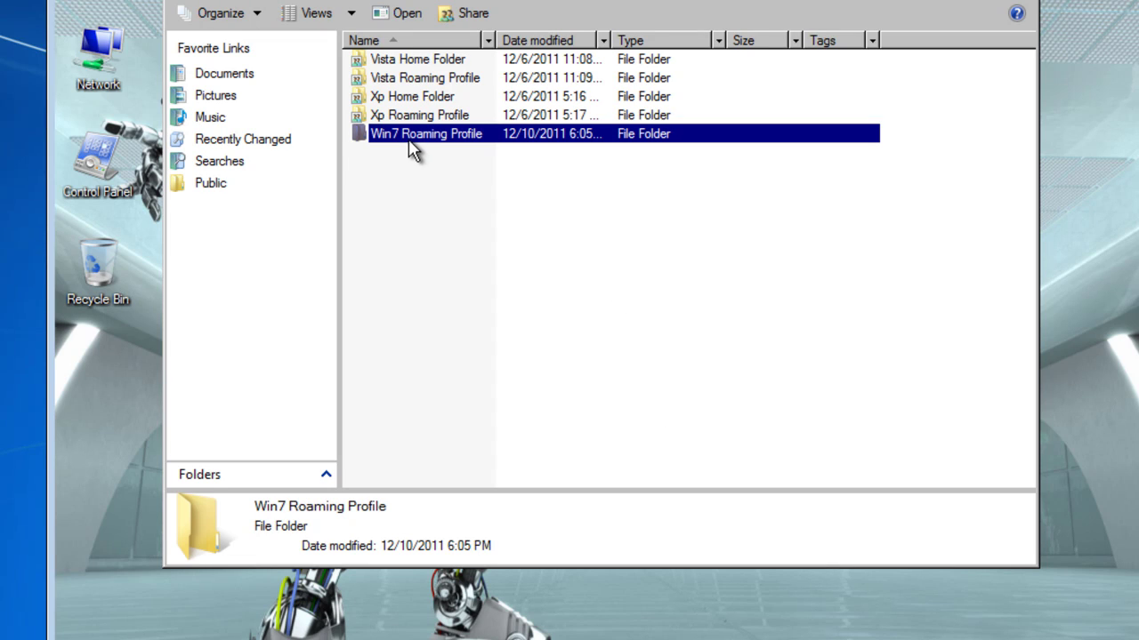
# Step: Share the Win7 Roaming Profile folder, adding Win7Client with Co-owner permission level
pyautogui.rightClick(411, 141)
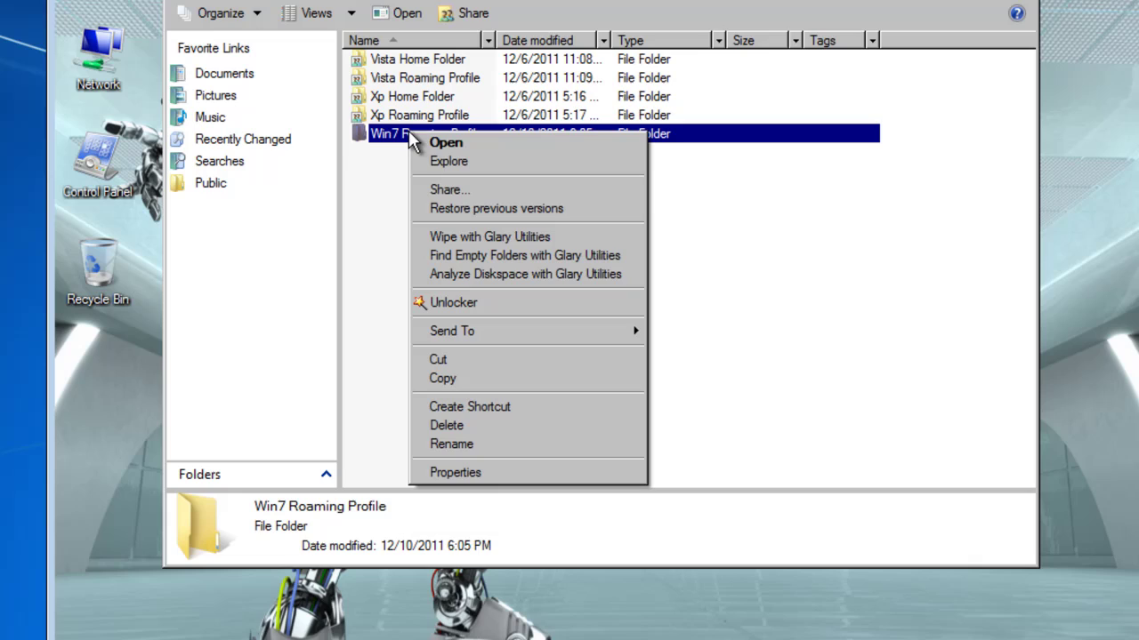
pyautogui.click(459, 189)
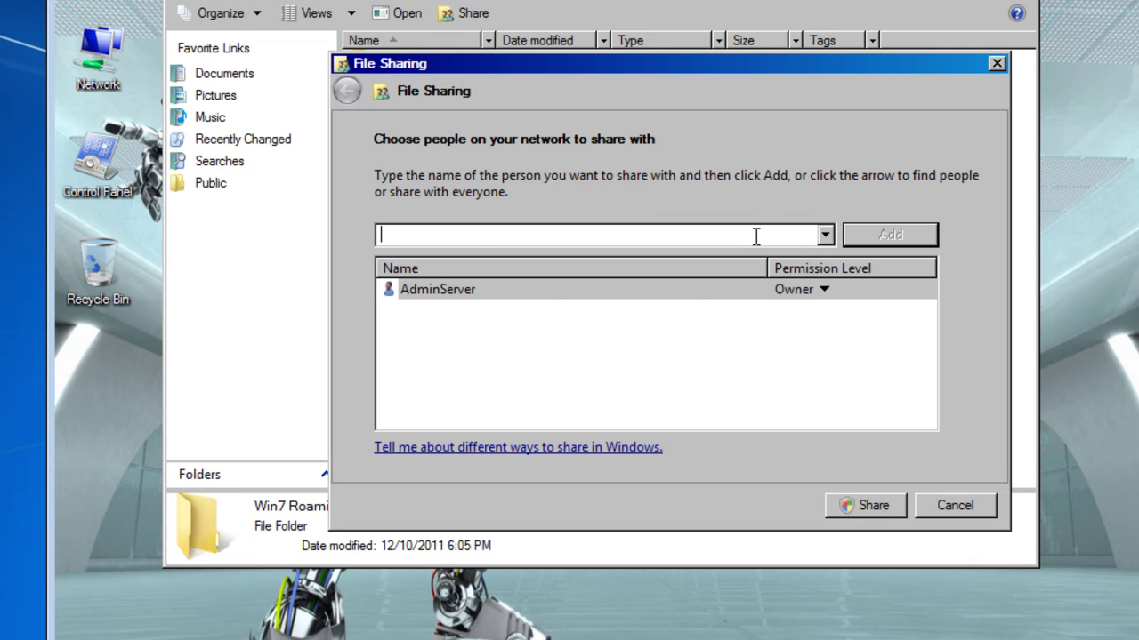
pyautogui.click(824, 235)
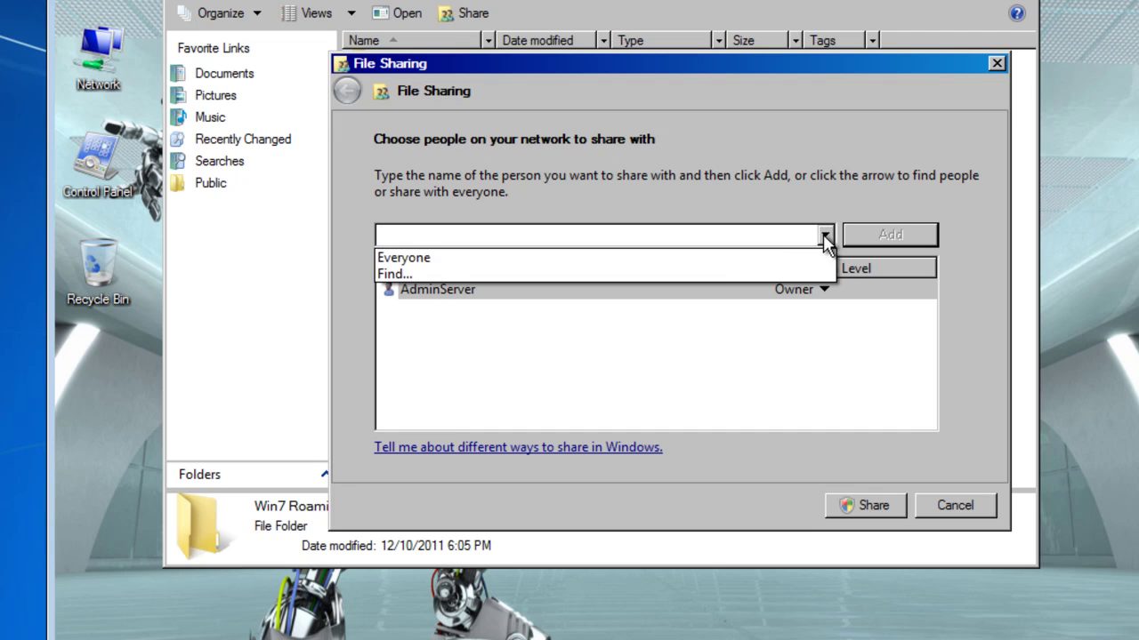
pyautogui.click(714, 237)
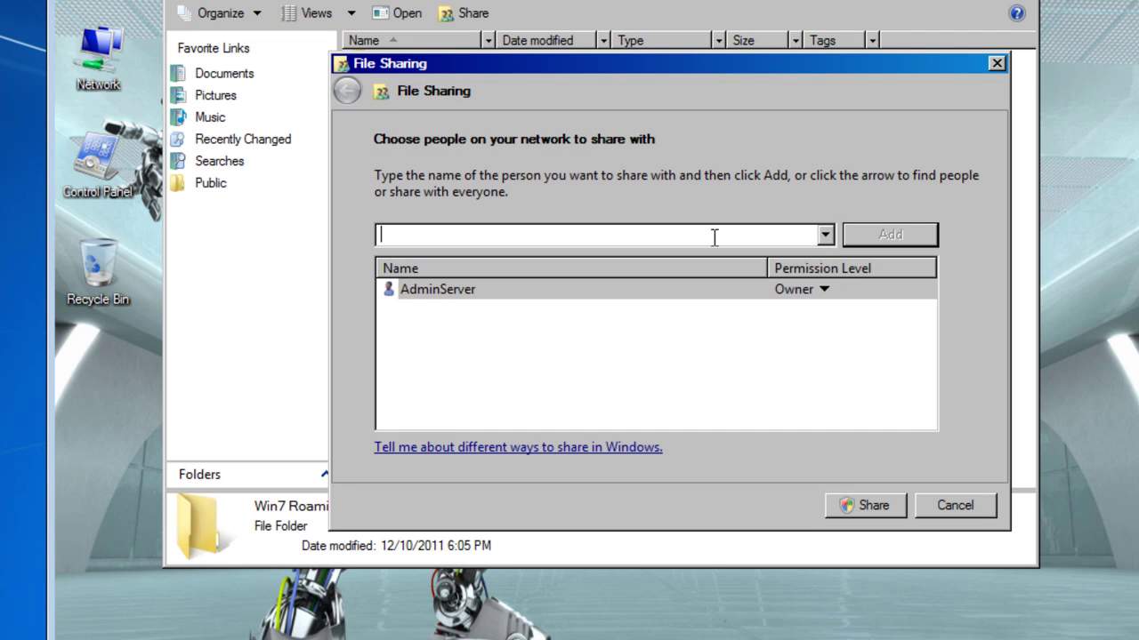
pyautogui.write('W')
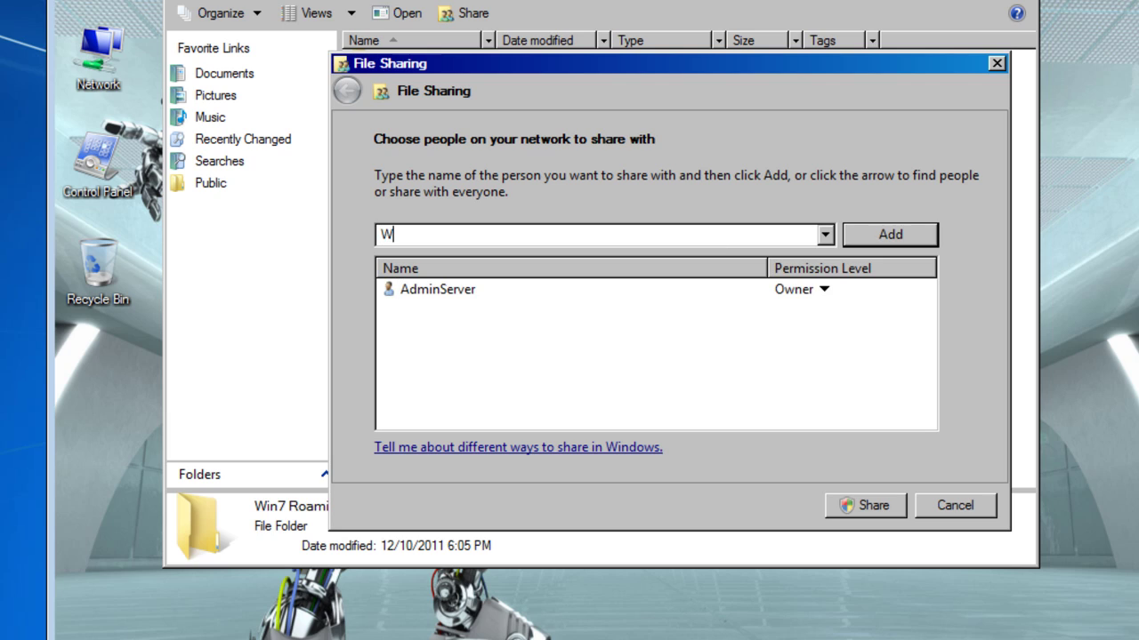
pyautogui.write('in7Client')
pyautogui.press('Return')
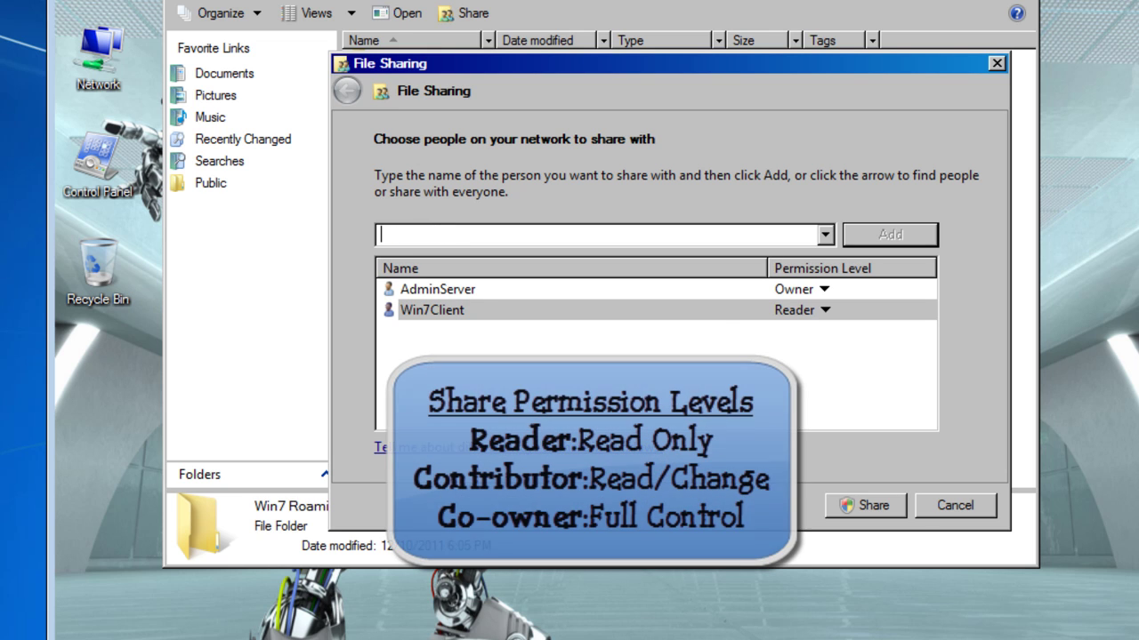
pyautogui.click(824, 312)
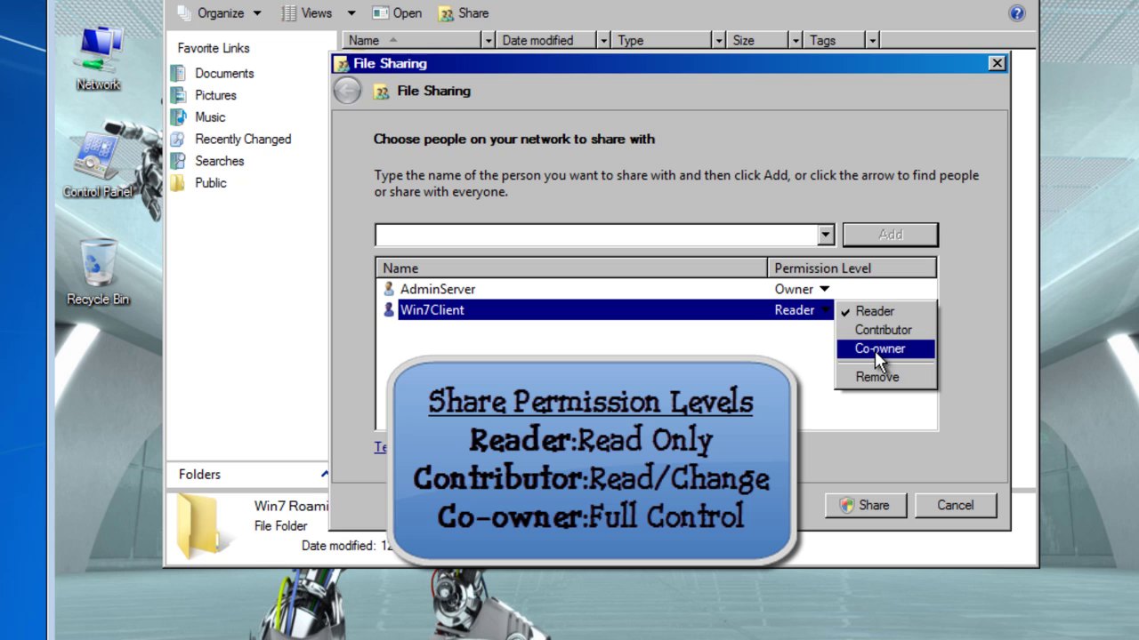
pyautogui.click(874, 350)
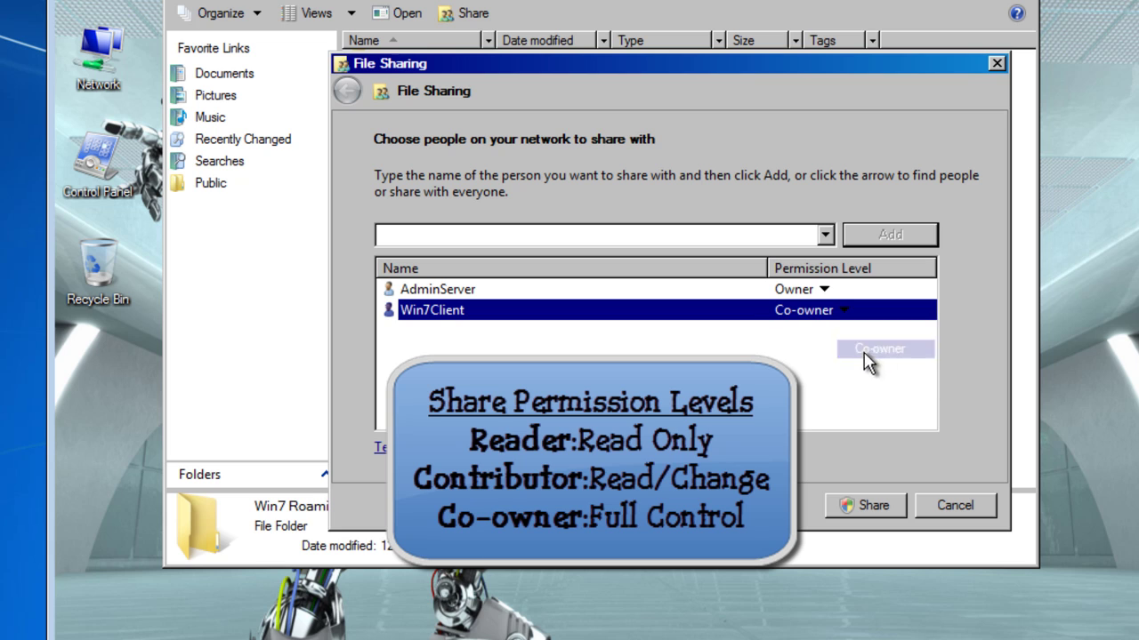
pyautogui.click(861, 505)
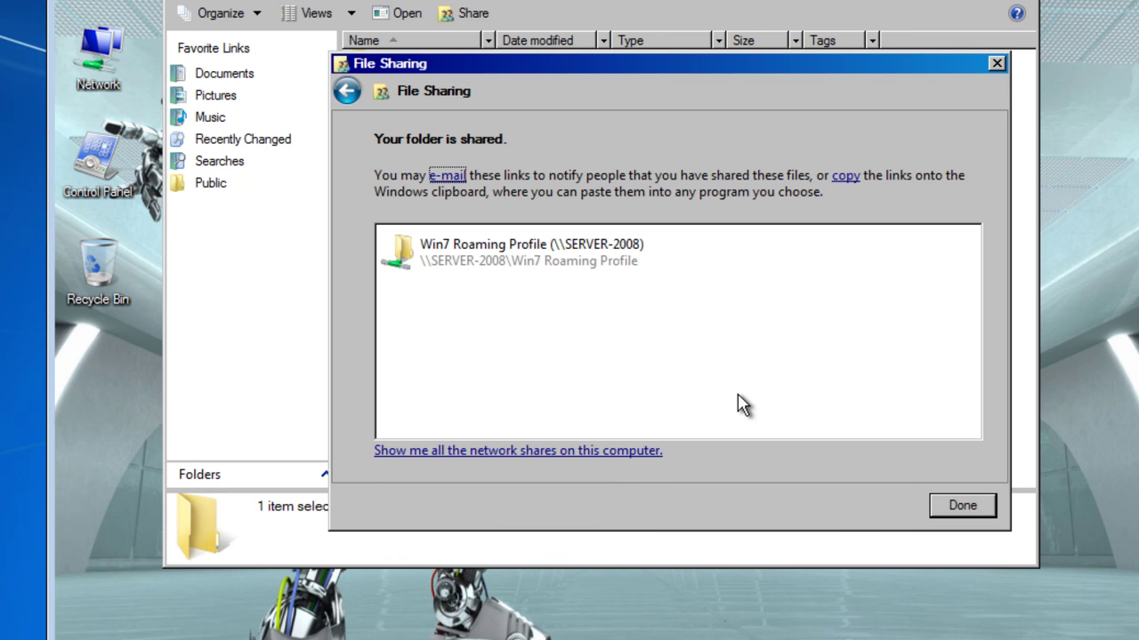
pyautogui.click(958, 504)
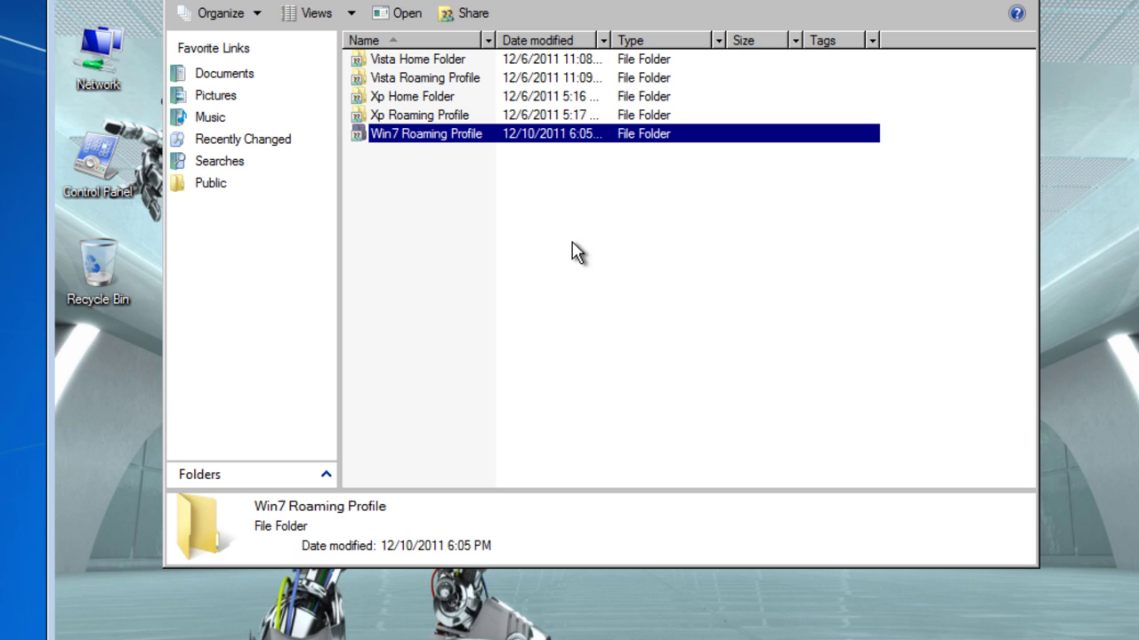
# Step: Copy the network path \\SERVER-2008\Win7 Roaming Profile from the folder's Sharing properties
pyautogui.rightClick(448, 144)
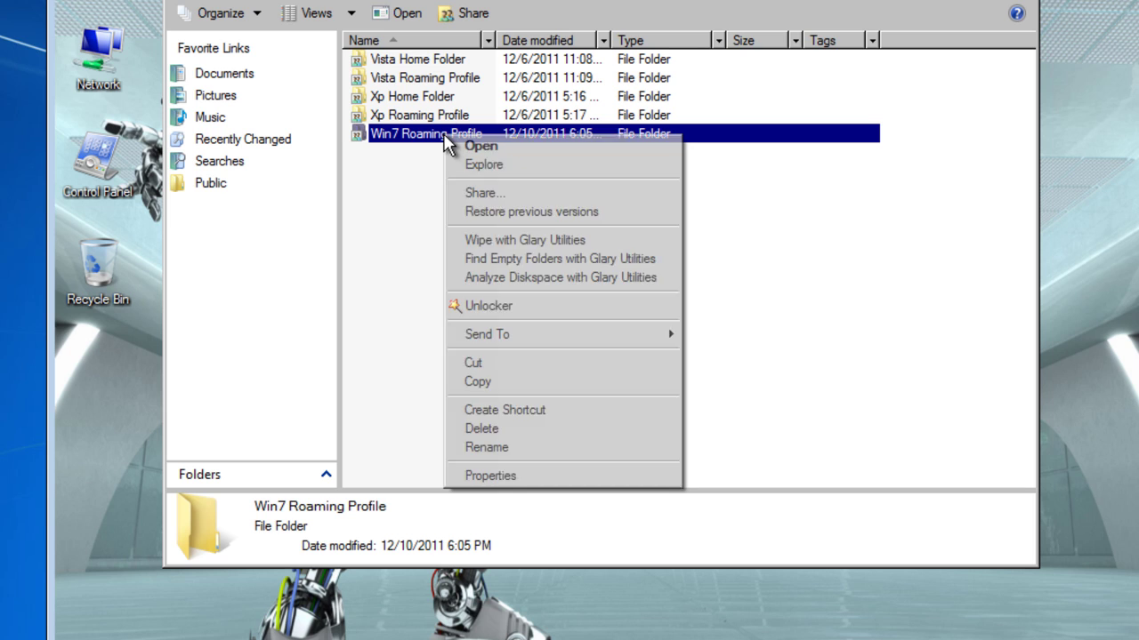
pyautogui.click(513, 474)
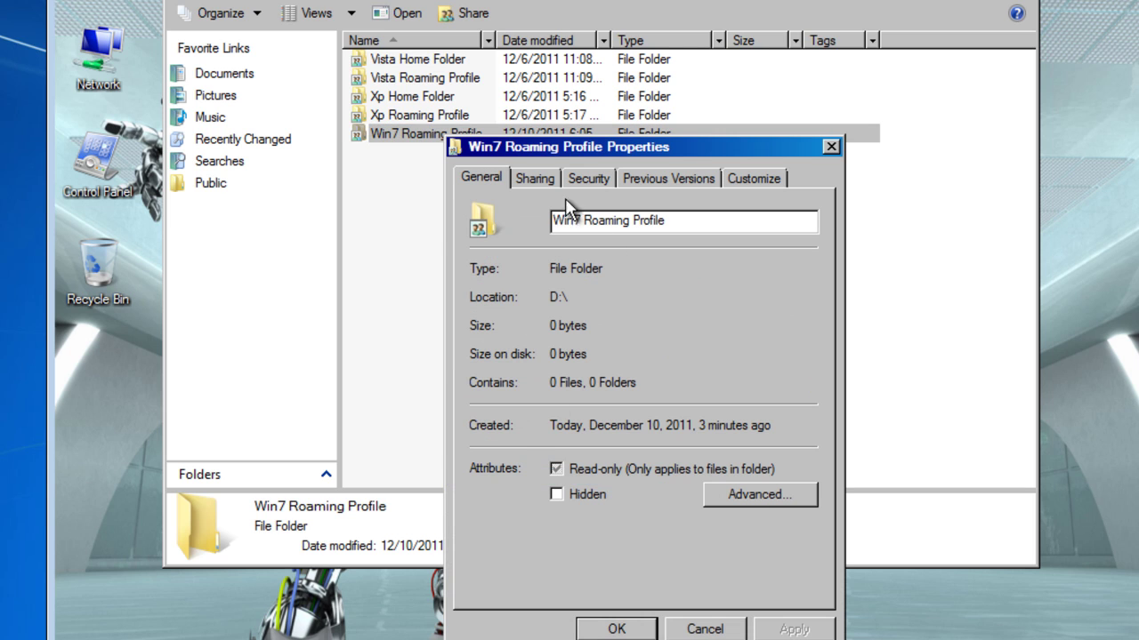
pyautogui.click(538, 177)
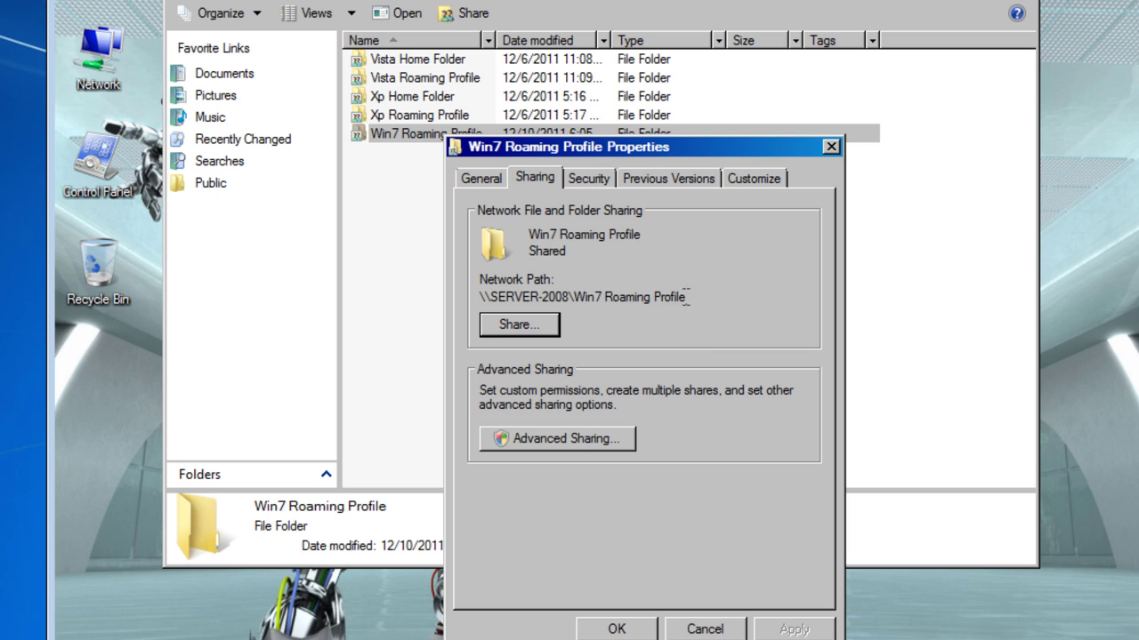
pyautogui.moveTo(687, 296); pyautogui.dragTo(479, 296)
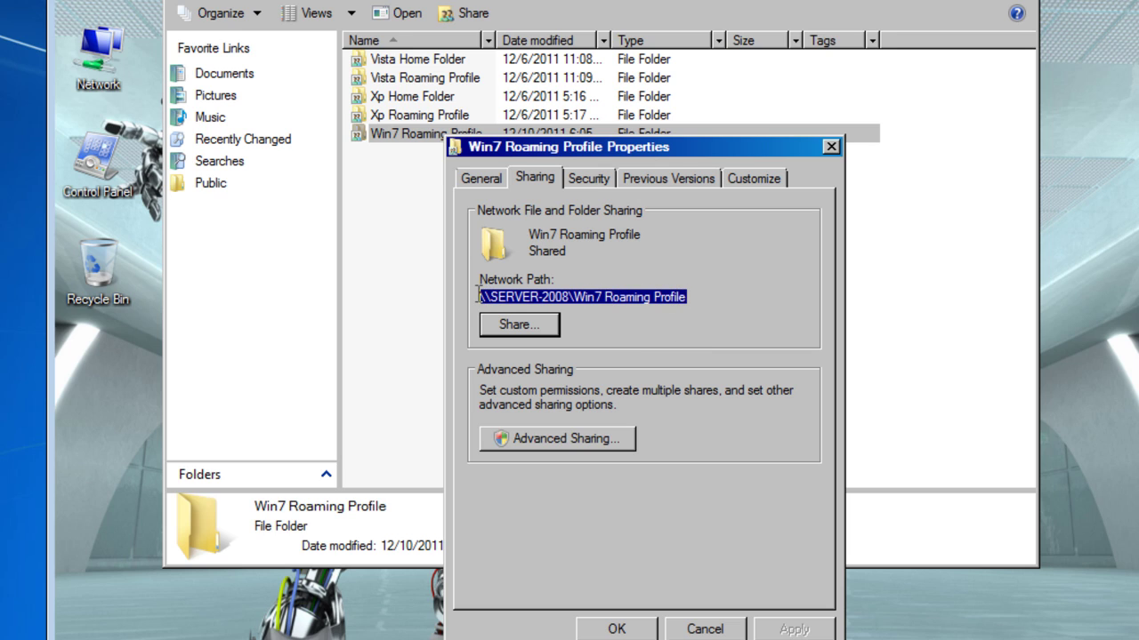
pyautogui.rightClick(508, 296)
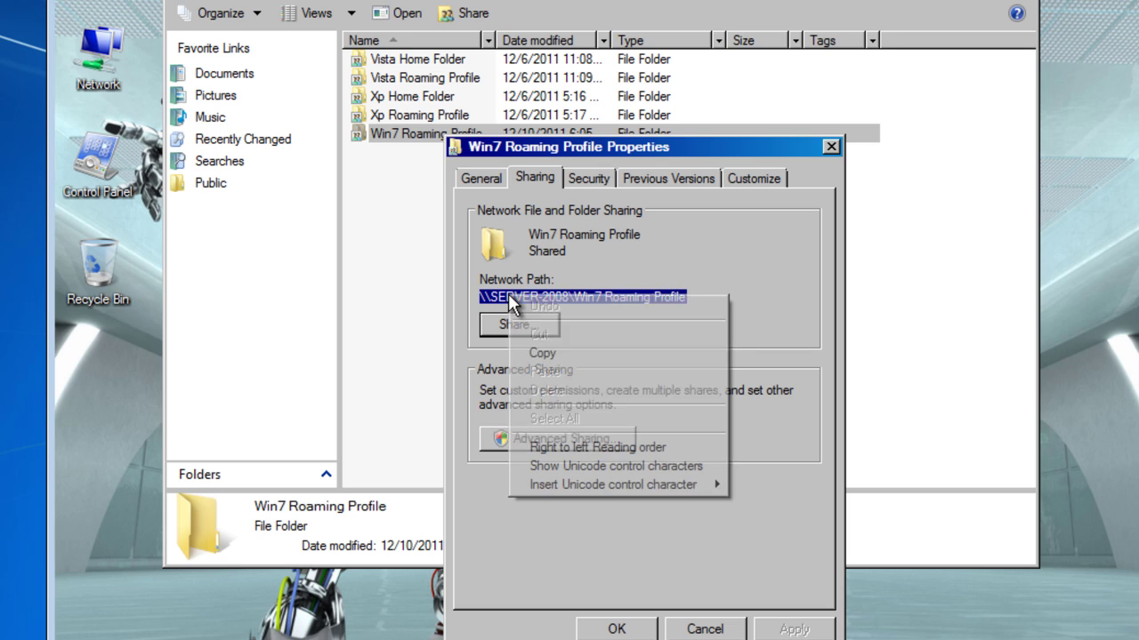
pyautogui.click(542, 353)
pyautogui.click(619, 627)
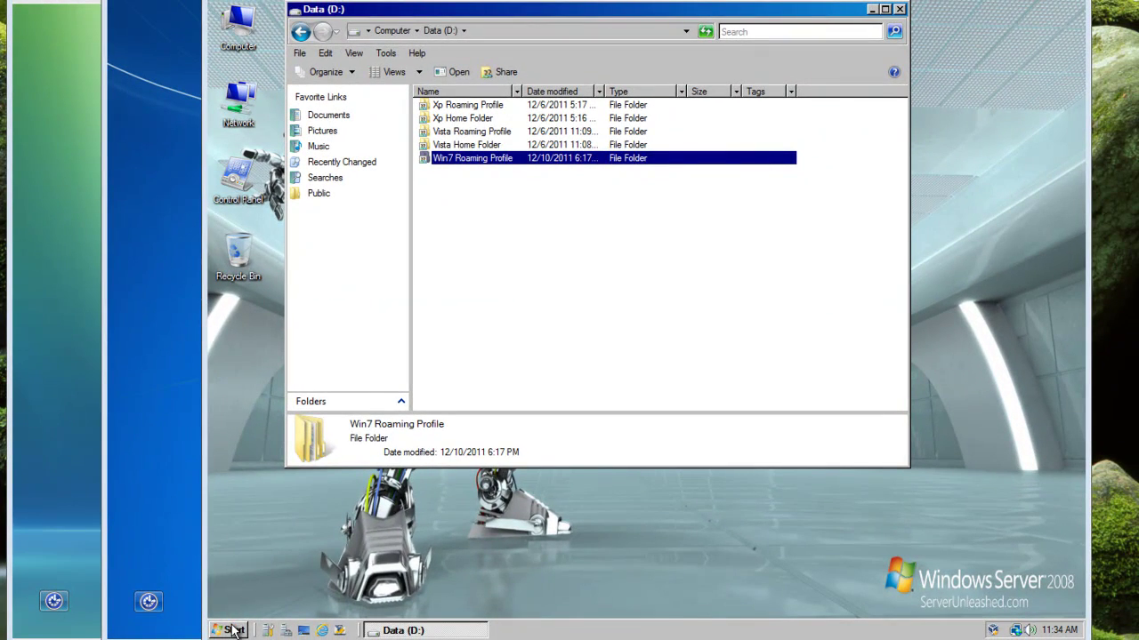
# Step: Launch Active Directory Users and Computers and open the Win7Client account's properties
pyautogui.click(229, 629)
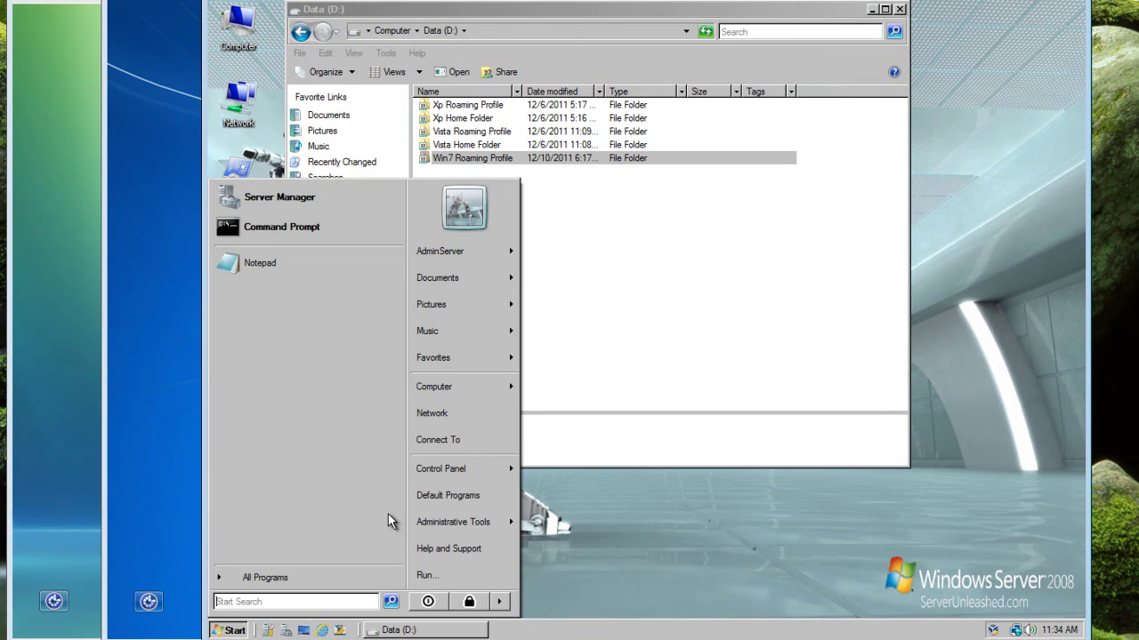
pyautogui.click(507, 530)
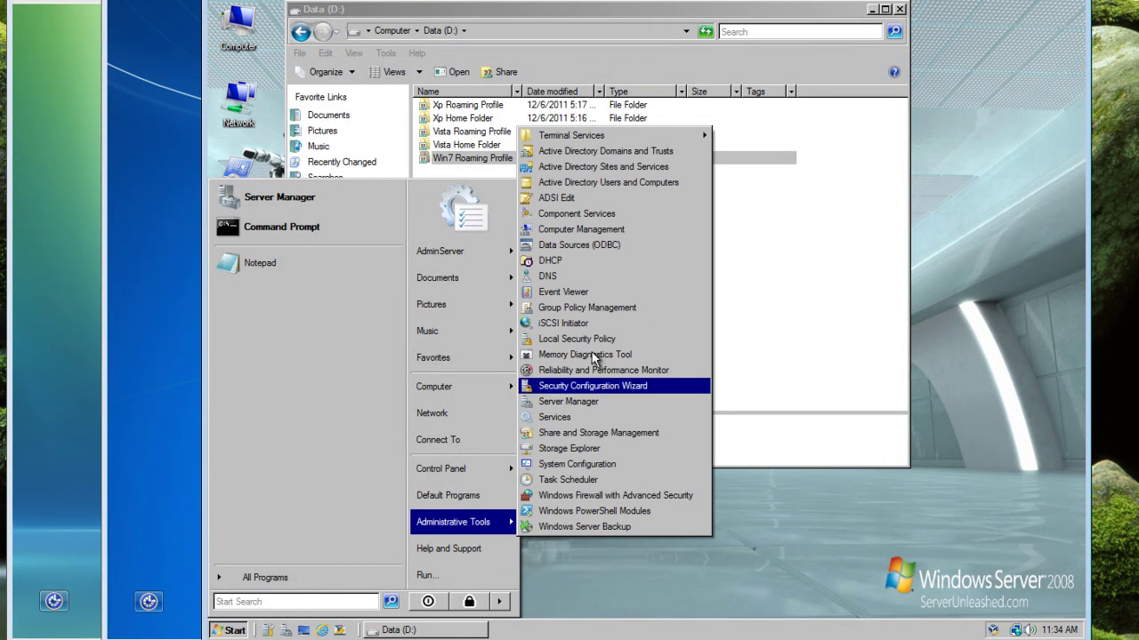
pyautogui.click(592, 184)
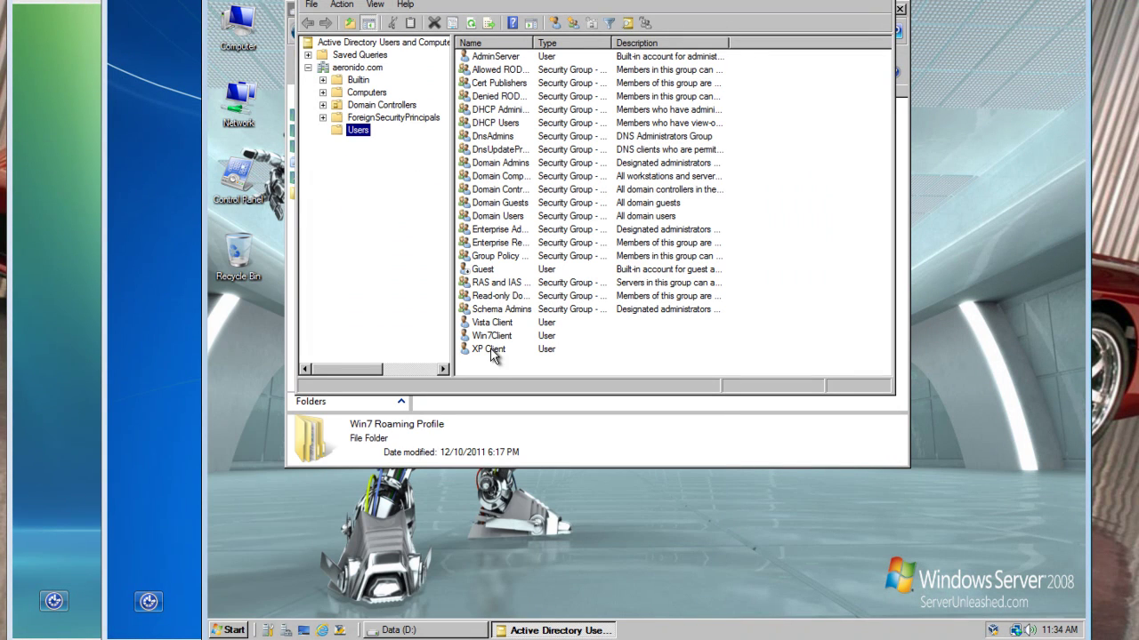
pyautogui.click(484, 338)
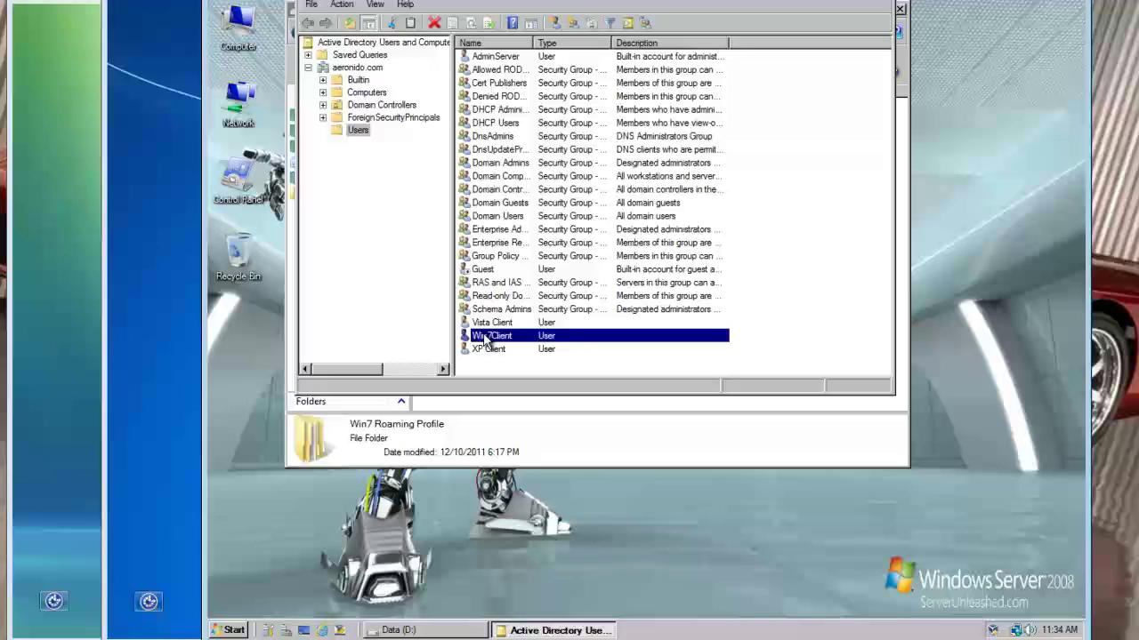
pyautogui.rightClick(485, 338)
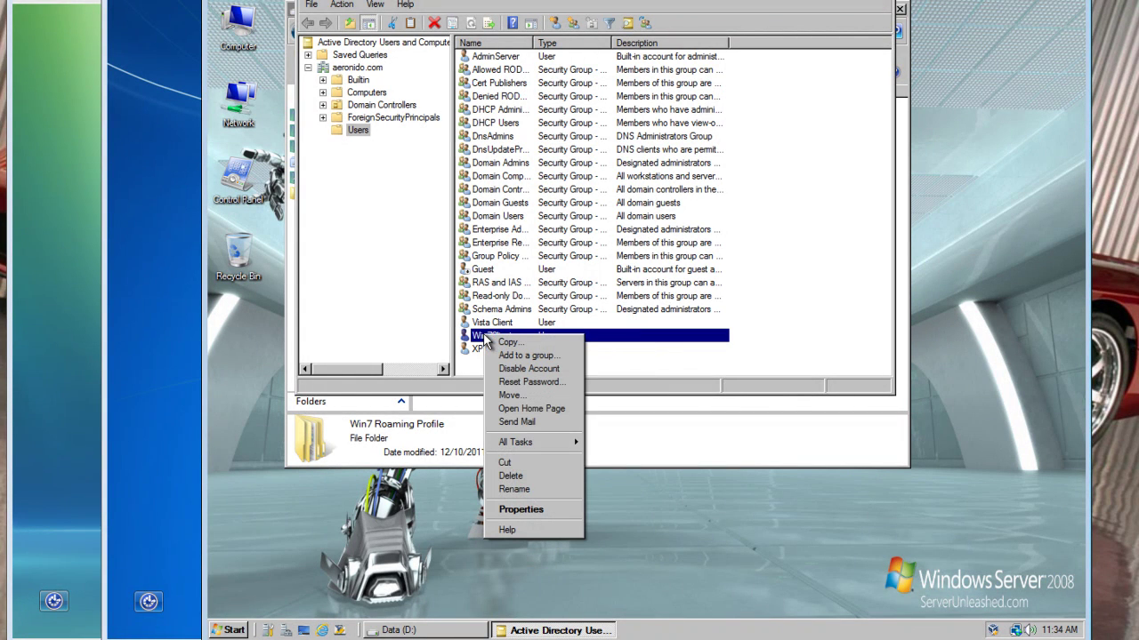
pyautogui.click(522, 510)
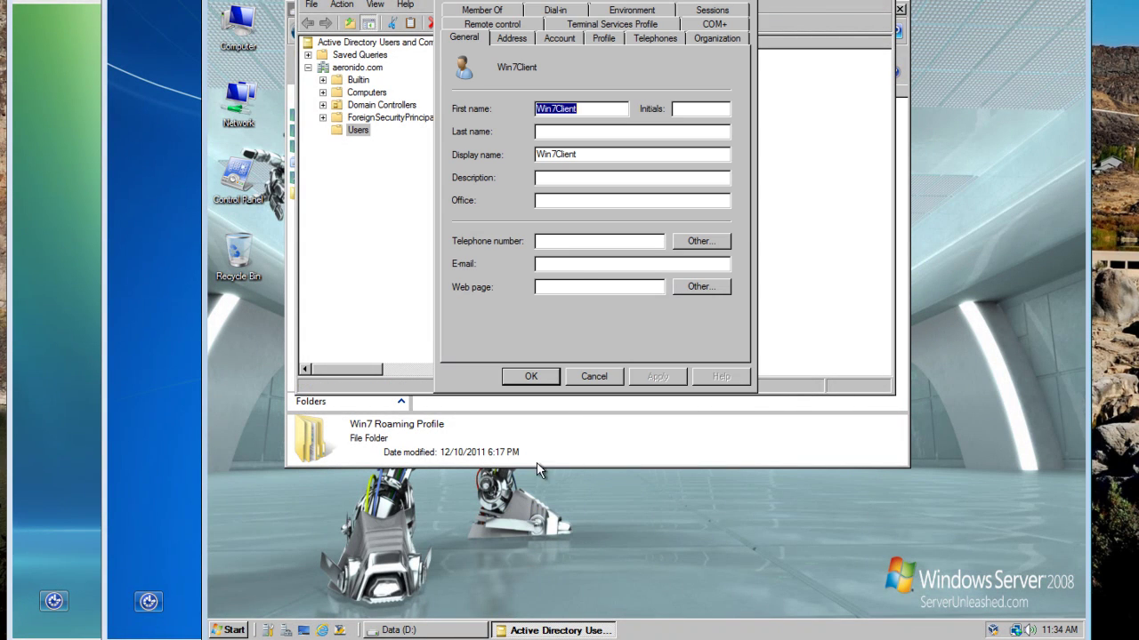
# Step: Set Win7Client's profile path to \\SERVER-2008\Win7 Roaming Profile\%username% and apply it
pyautogui.click(605, 39)
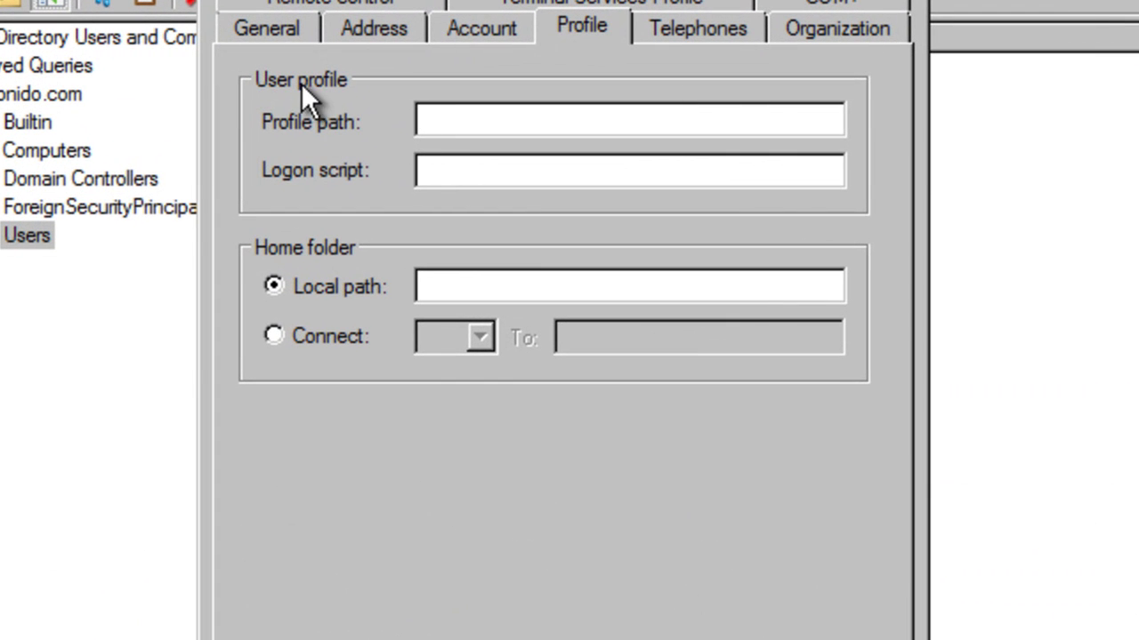
pyautogui.rightClick(499, 124)
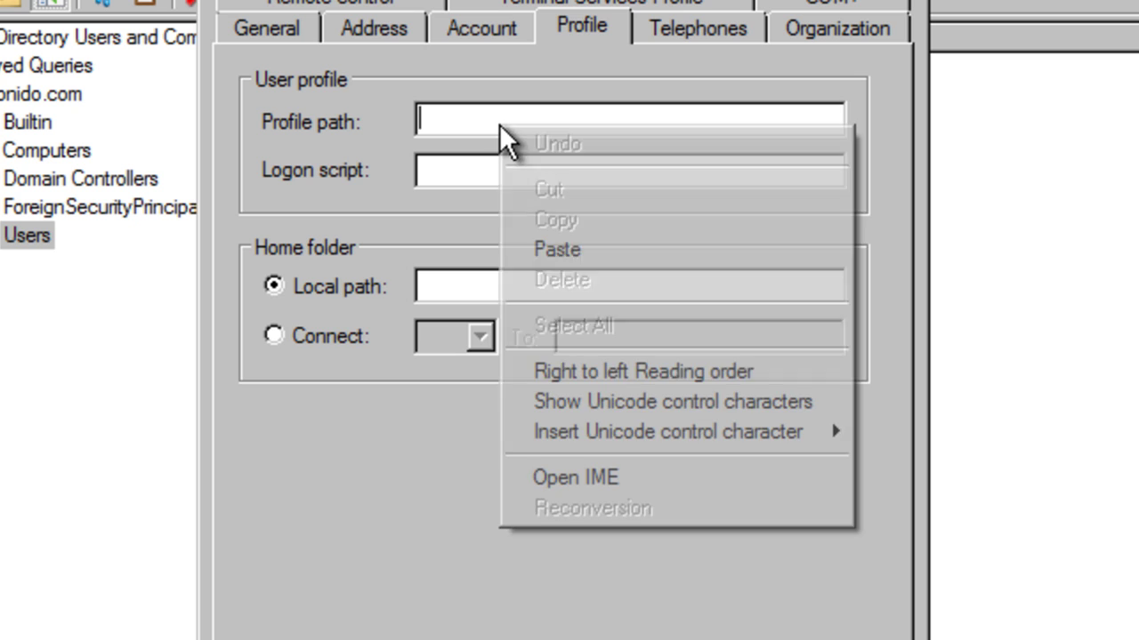
pyautogui.click(562, 251)
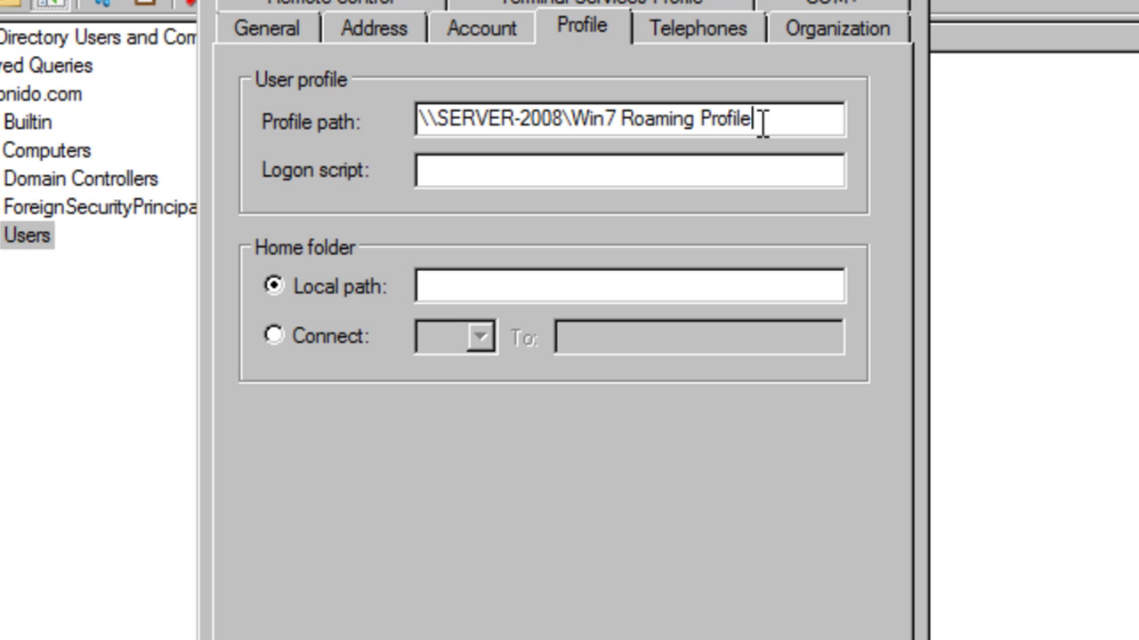
pyautogui.write('\\Win7Client')
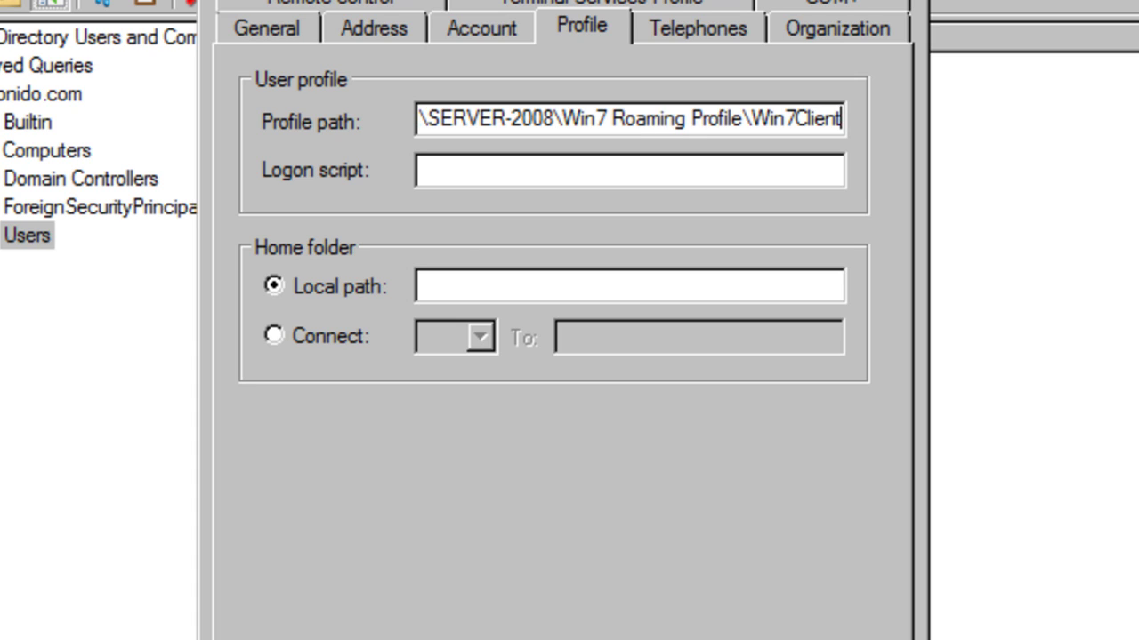
pyautogui.press('BackSpace')
pyautogui.press('BackSpace')
pyautogui.press('BackSpace')
pyautogui.press('BackSpace')
pyautogui.press('BackSpace')
pyautogui.press('BackSpace')
pyautogui.press('BackSpace')
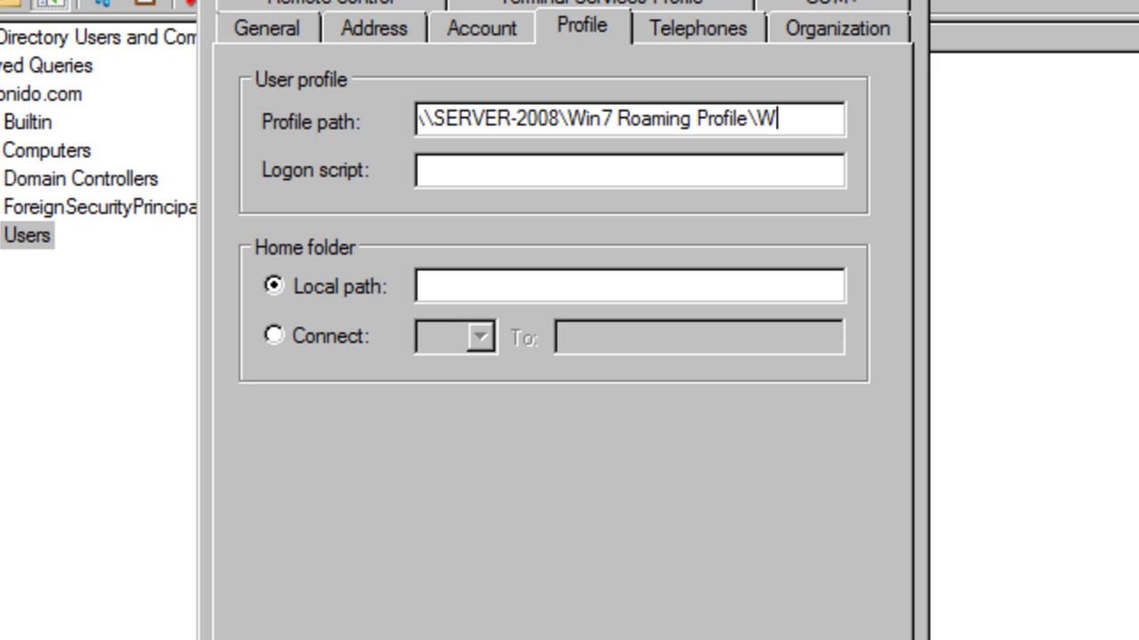
pyautogui.press('BackSpace')
pyautogui.write('%username')
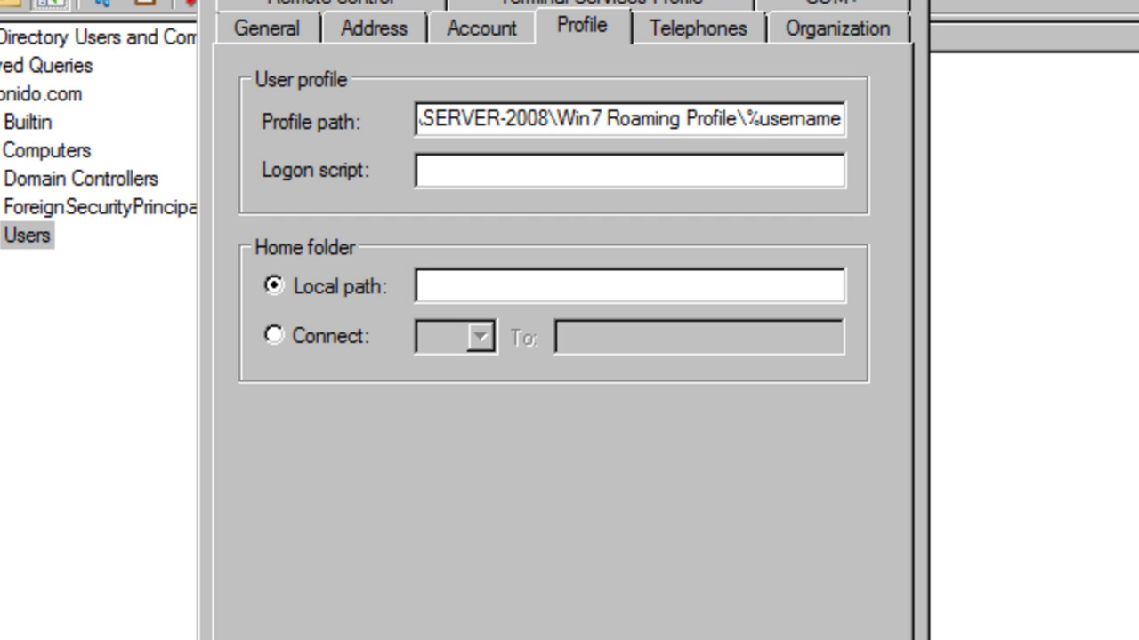
pyautogui.write('%')
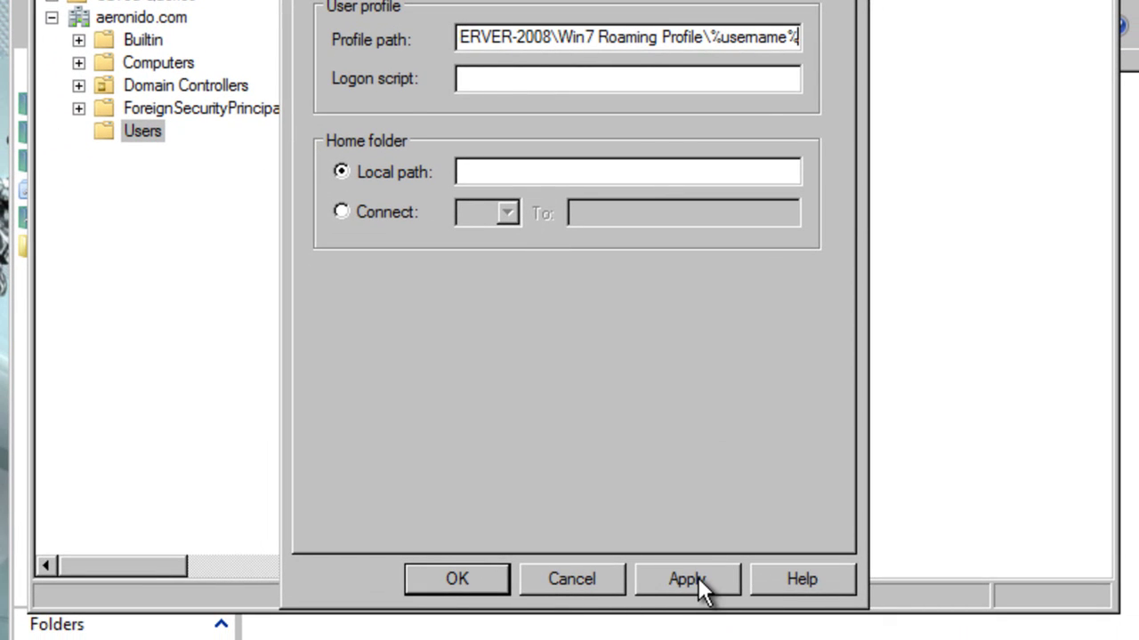
pyautogui.click(697, 577)
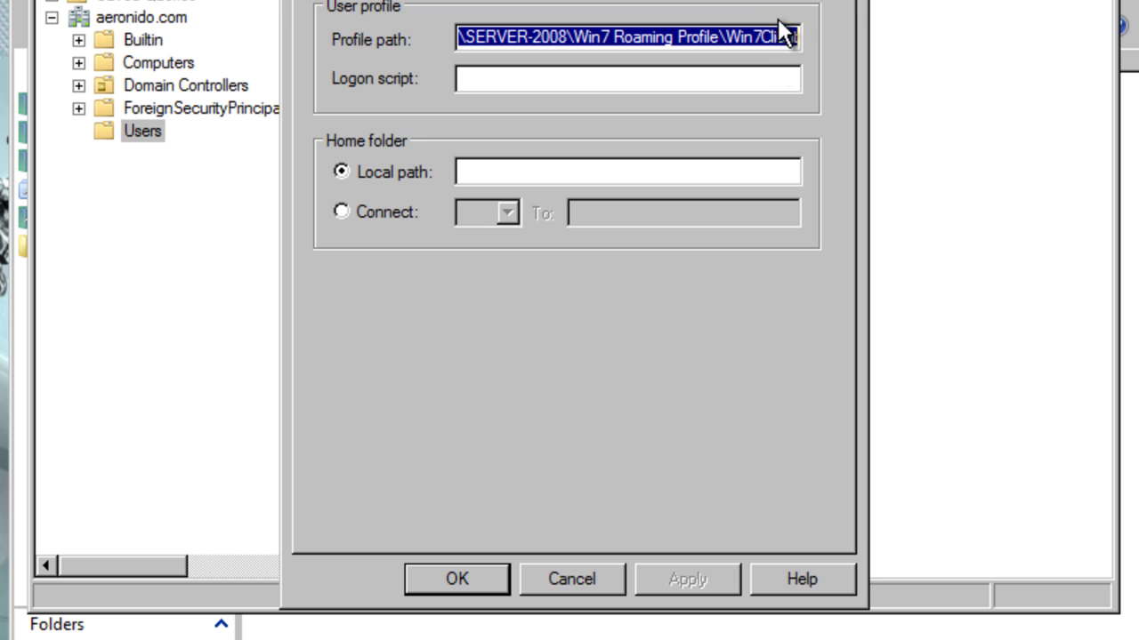
# Step: Close the user properties and log on to the Windows 7 VM as Win7Client
pyautogui.click(453, 579)
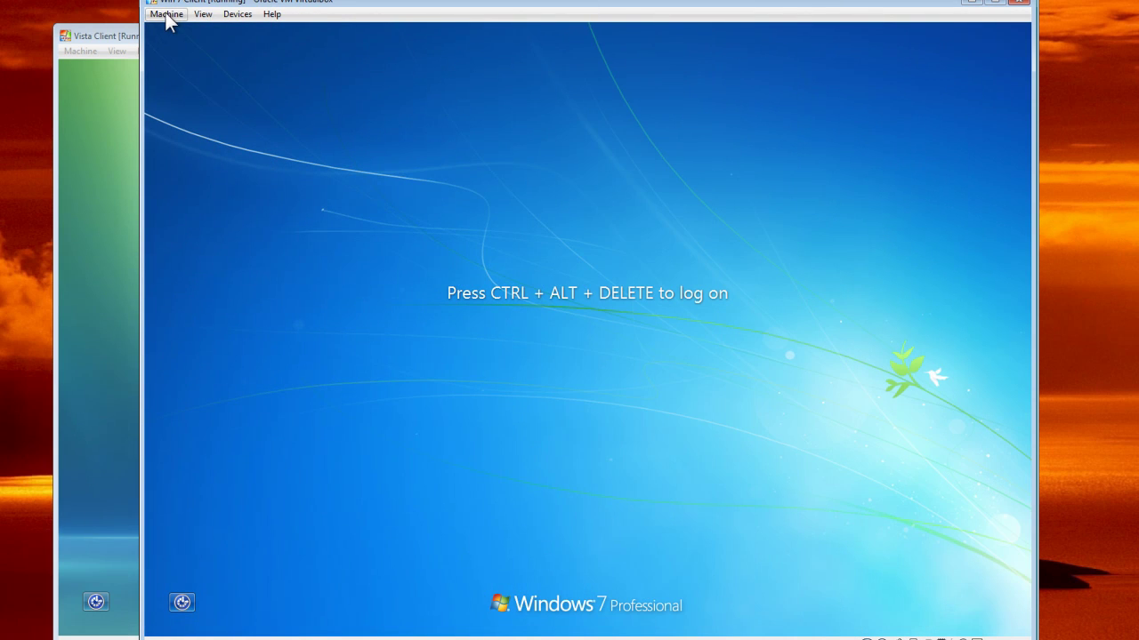
pyautogui.click(166, 14)
pyautogui.click(200, 107)
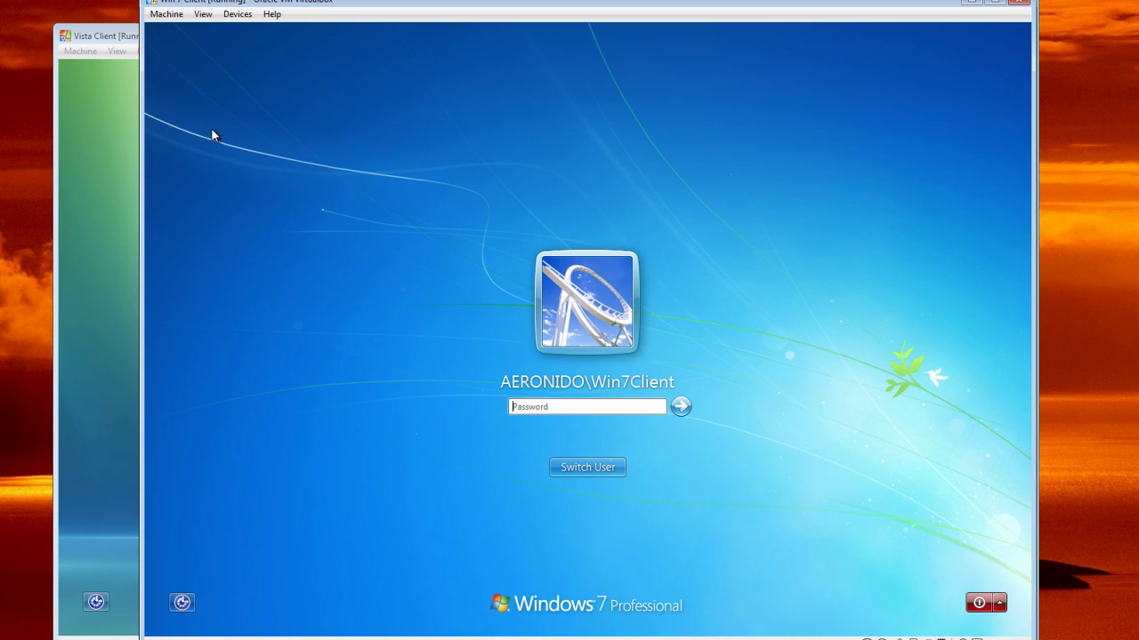
pyautogui.click(554, 405)
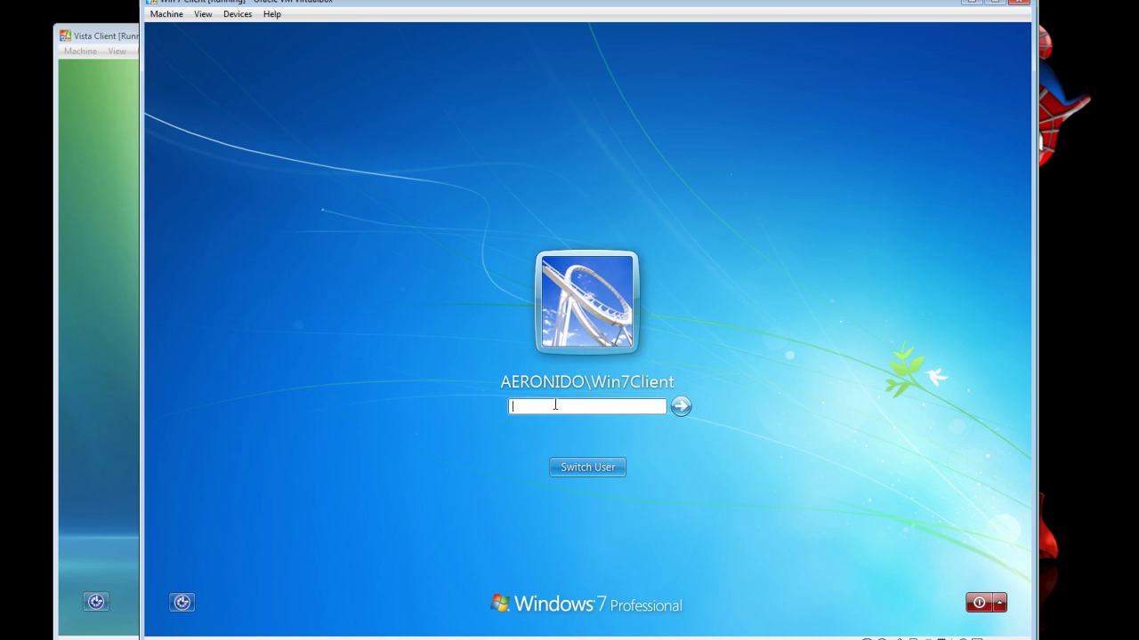
pyautogui.write('P')
pyautogui.press('Return')
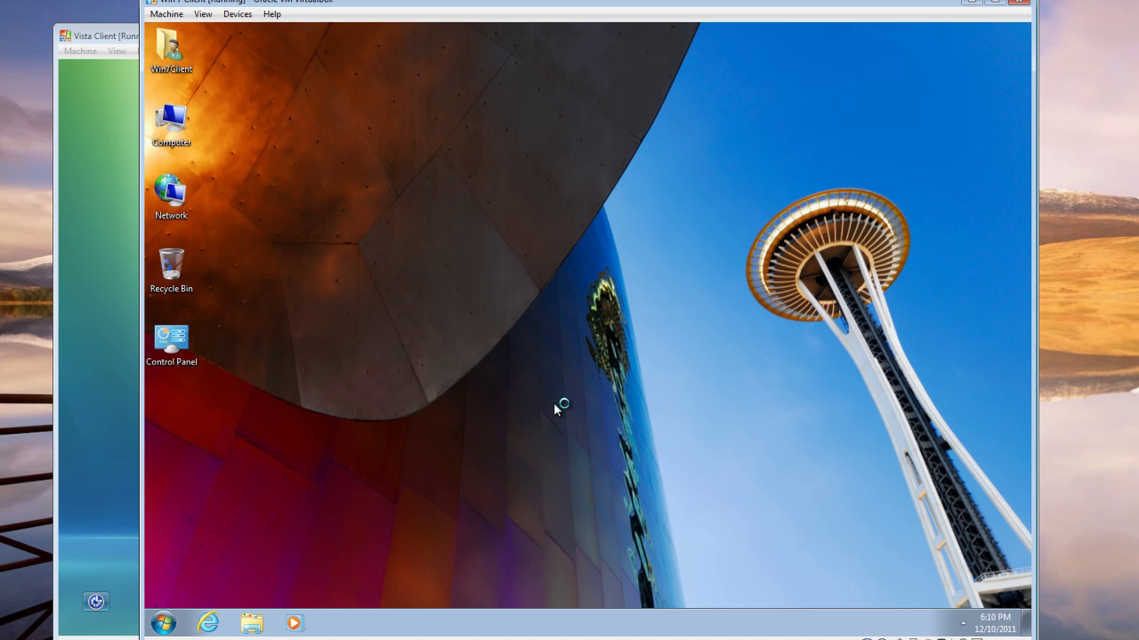
# Step: Set the Windows 7 desktop background to a solid dark blue colour and save it
pyautogui.rightClick(398, 139)
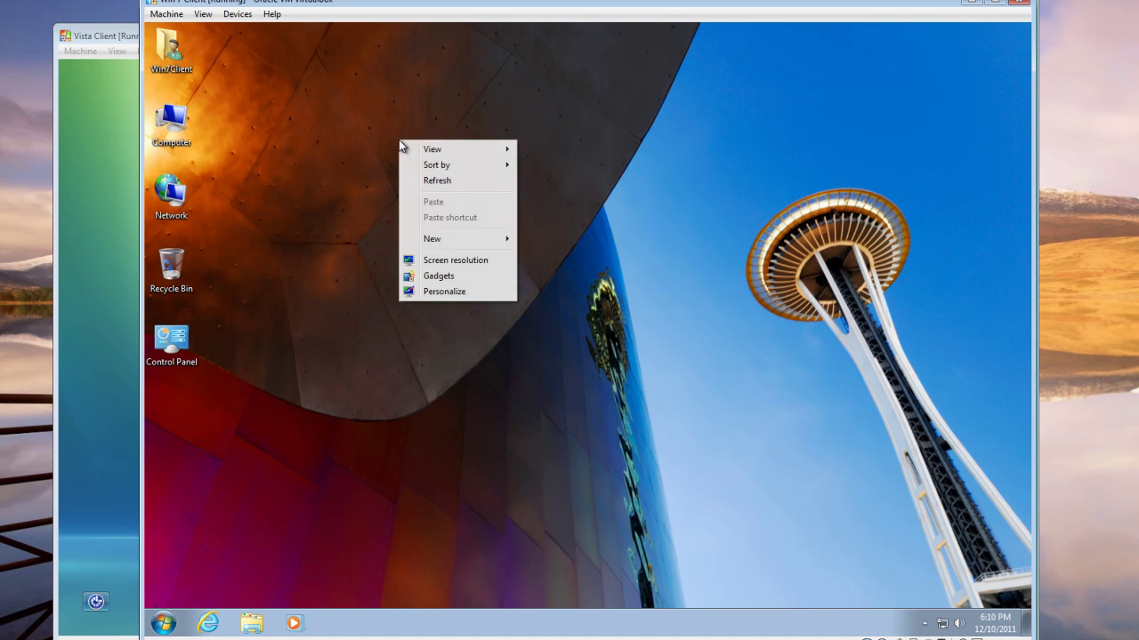
pyautogui.click(443, 292)
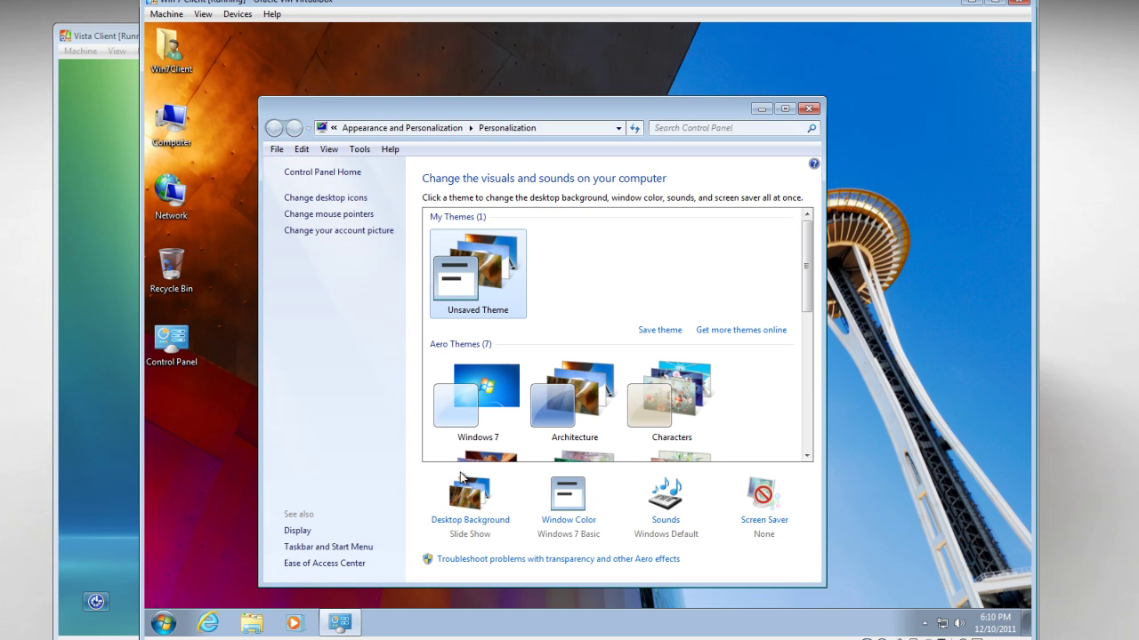
pyautogui.click(467, 522)
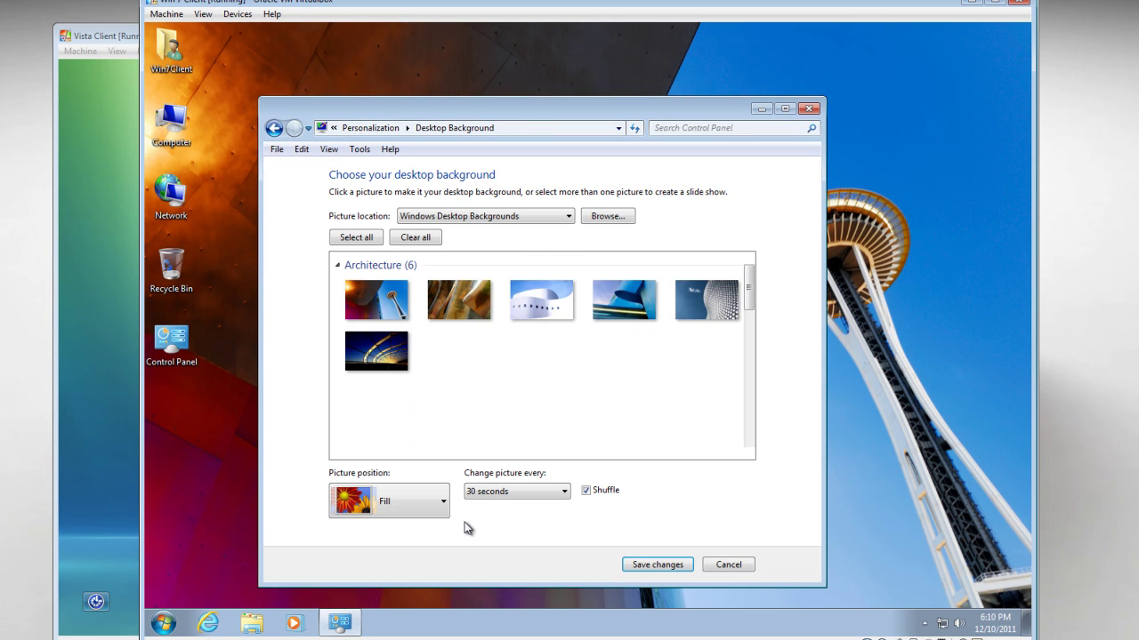
pyautogui.click(568, 220)
pyautogui.click(550, 265)
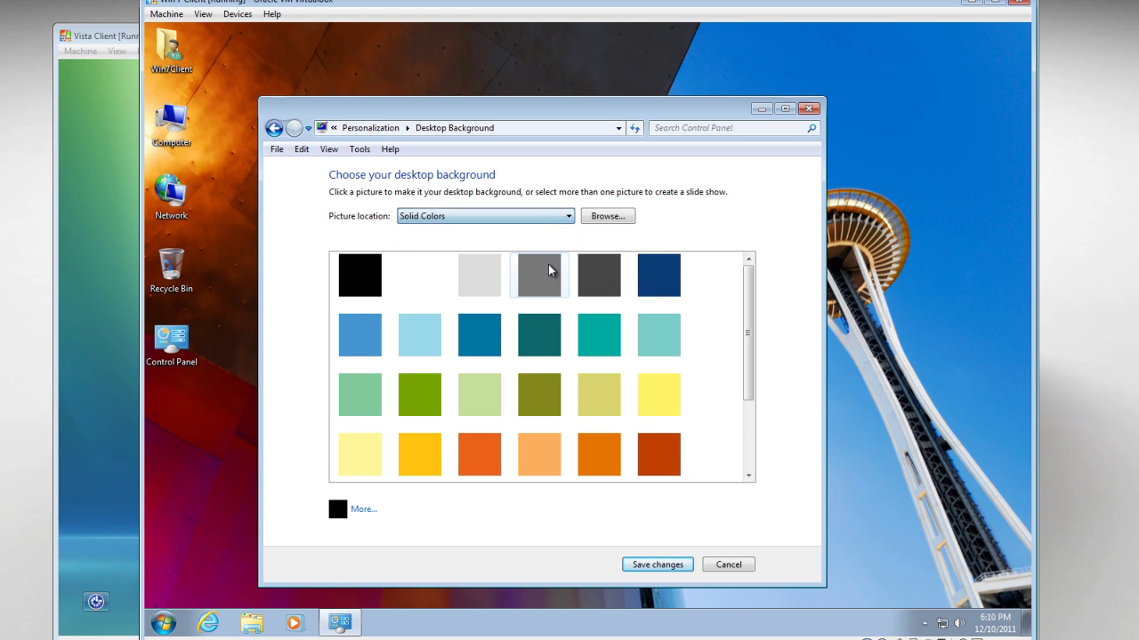
pyautogui.click(658, 277)
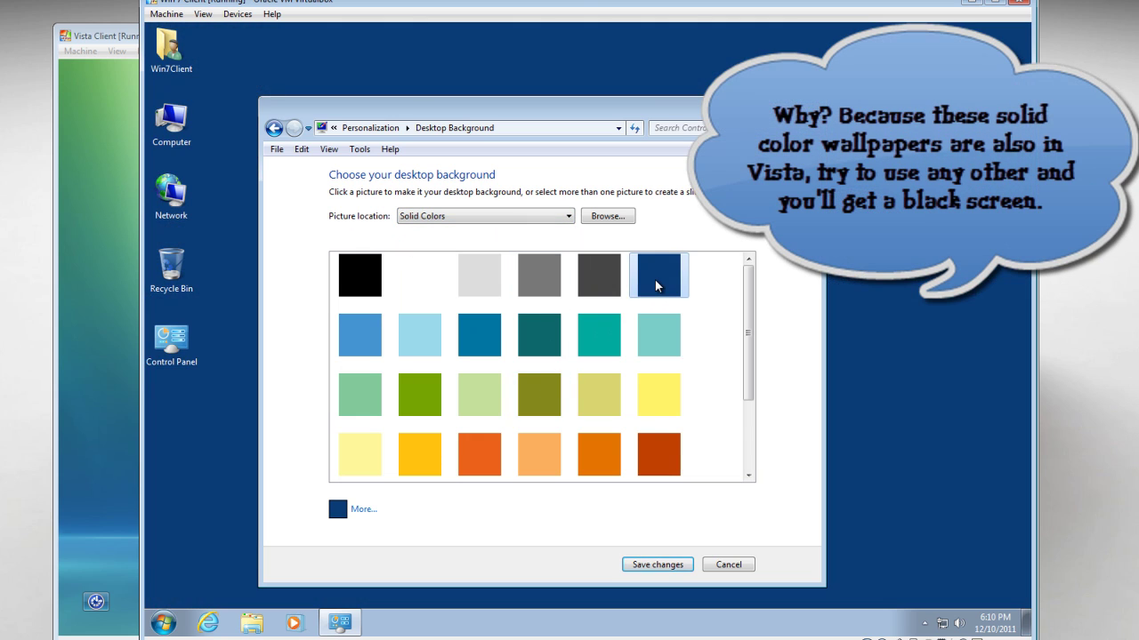
pyautogui.click(659, 564)
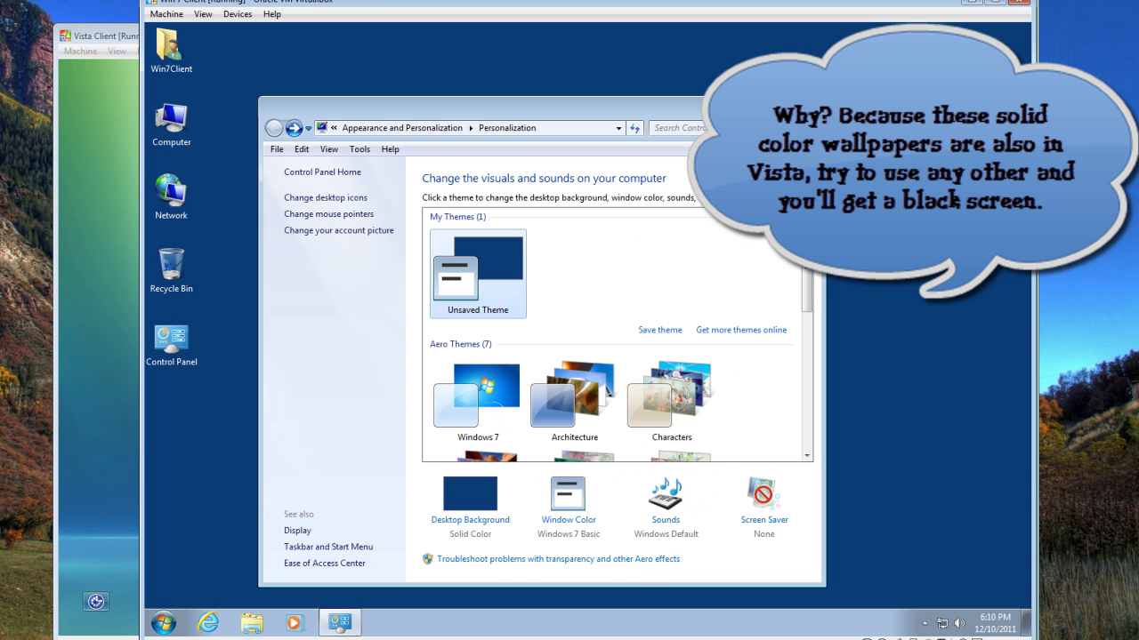
pyautogui.hotkey('alt', 'F4')
# Step: Create a new folder named TEST on the Windows 7 desktop
pyautogui.rightClick(419, 296)
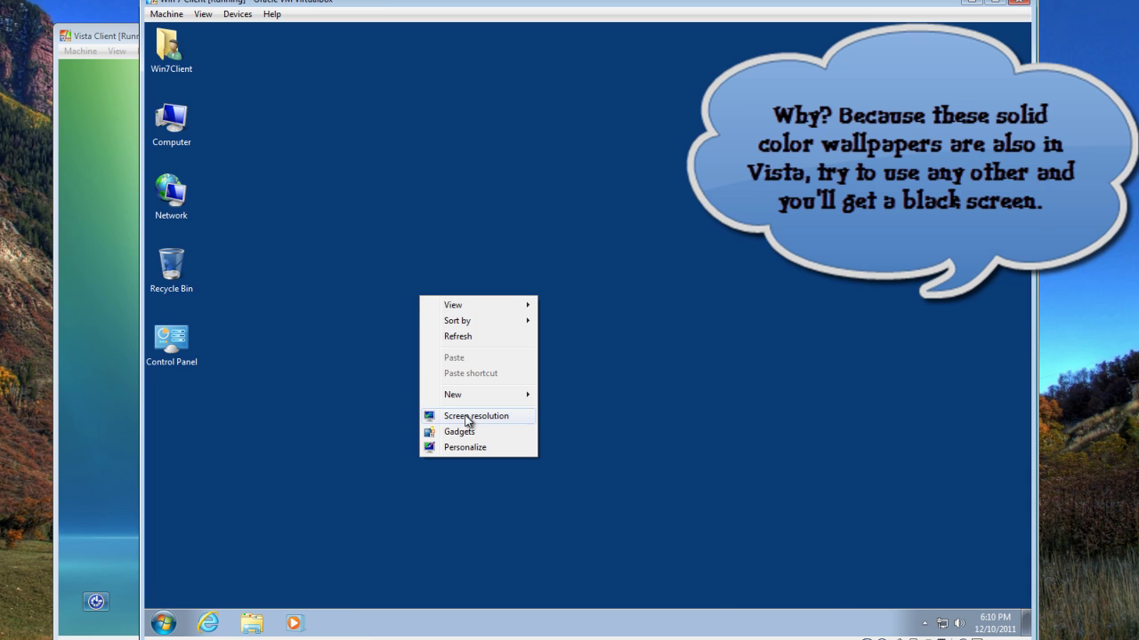
pyautogui.moveTo(495, 397)
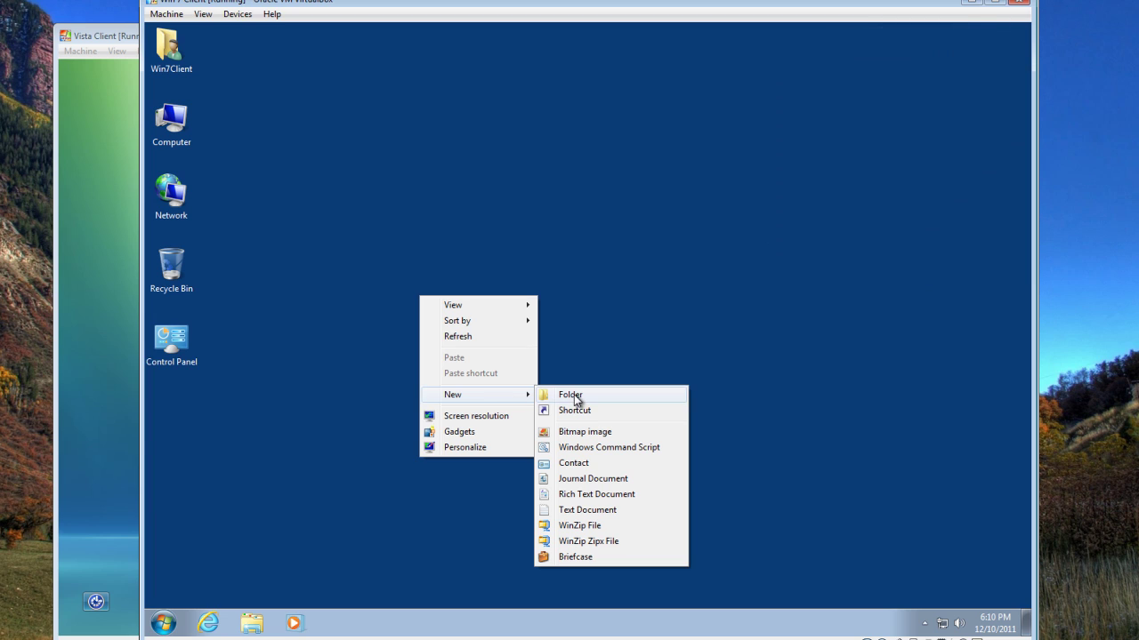
pyautogui.click(574, 396)
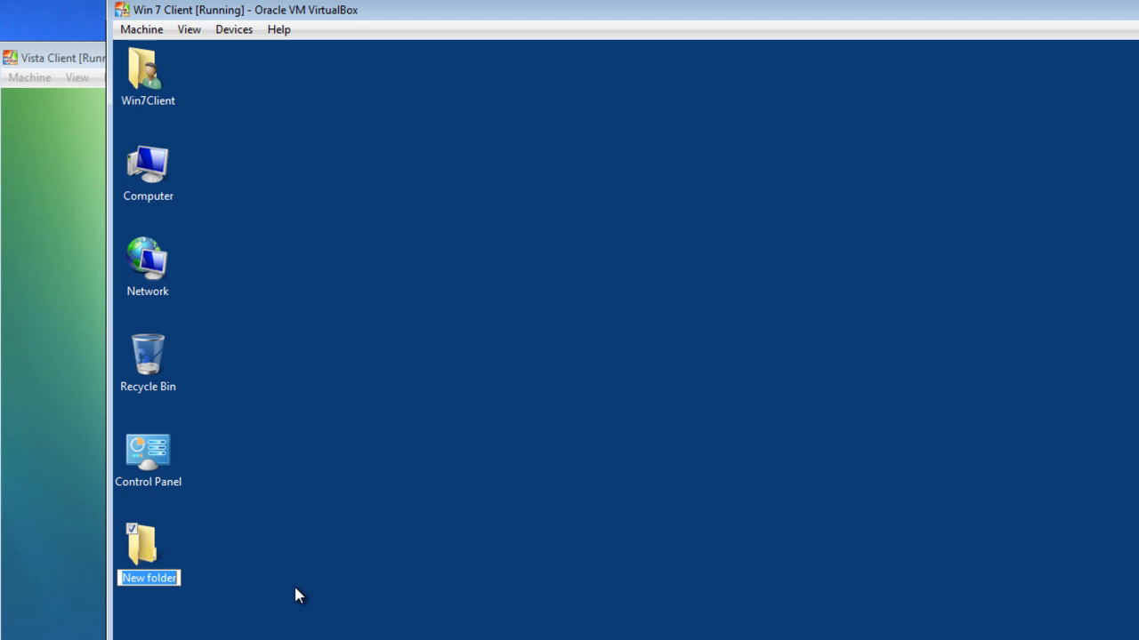
pyautogui.write('TEST')
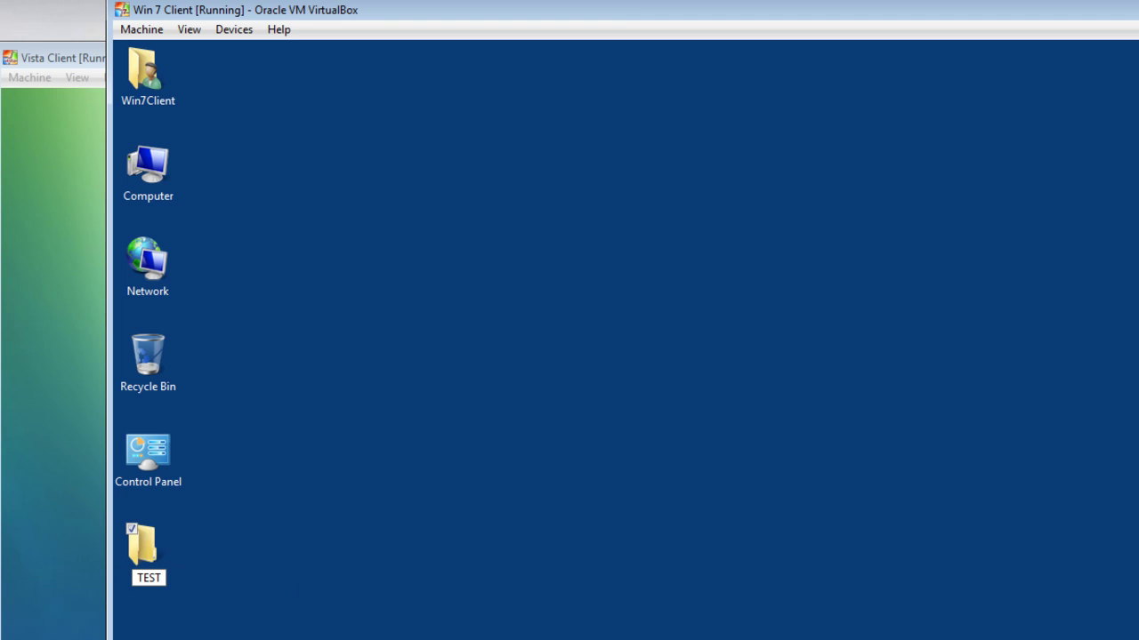
pyautogui.press('Return')
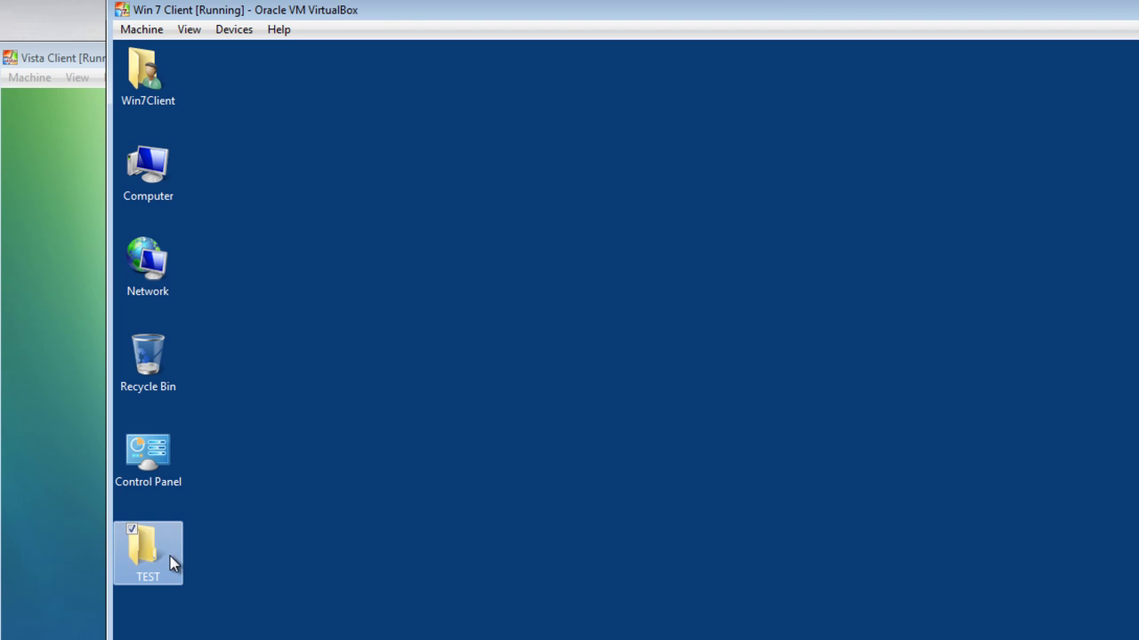
# Step: Inside the TEST folder, create a new text document named TEST
pyautogui.doubleClick(158, 553)
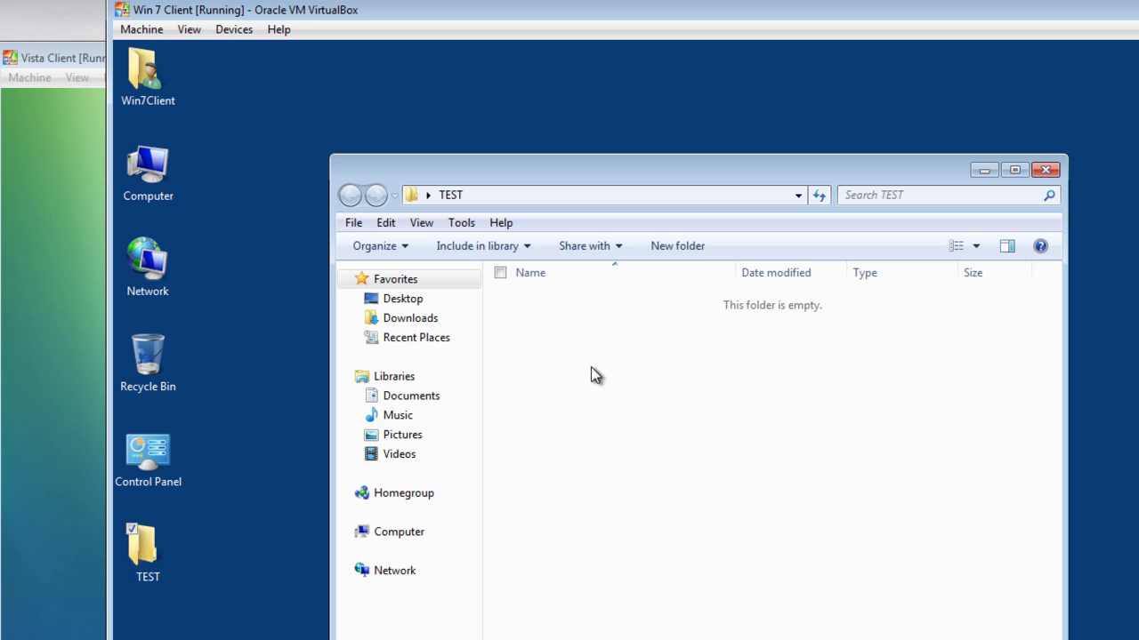
pyautogui.rightClick(591, 367)
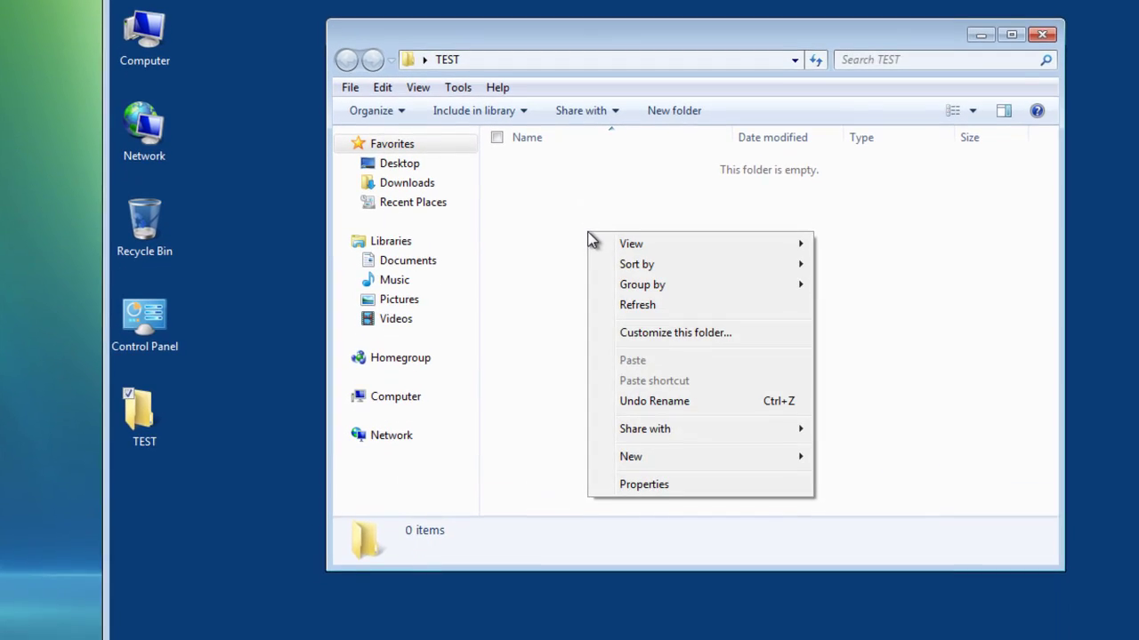
pyautogui.moveTo(703, 457)
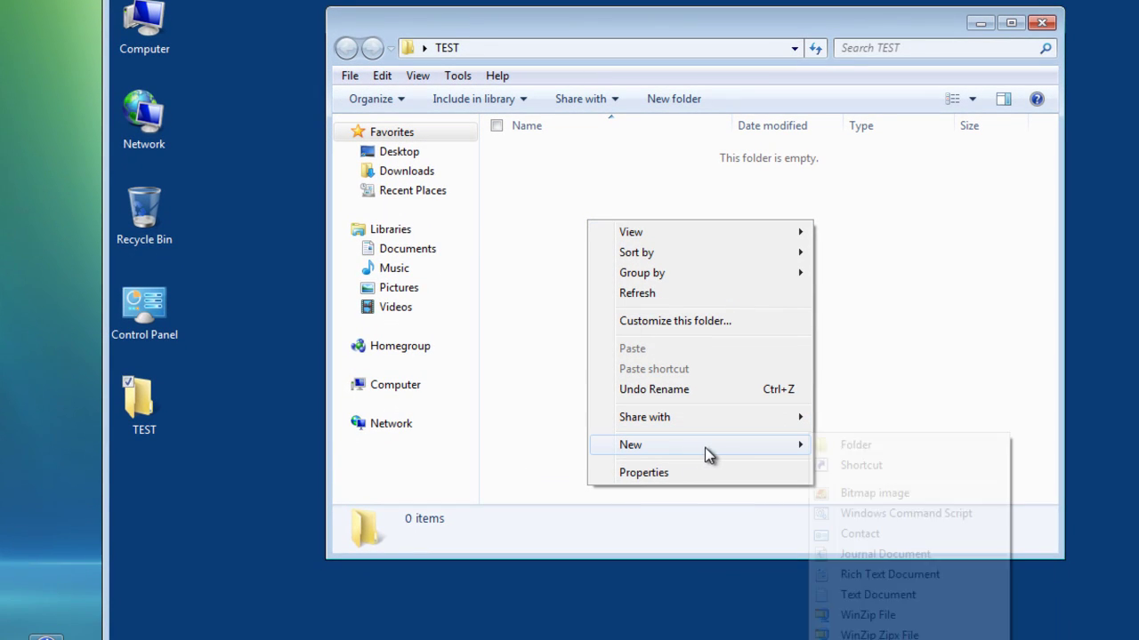
pyautogui.click(875, 594)
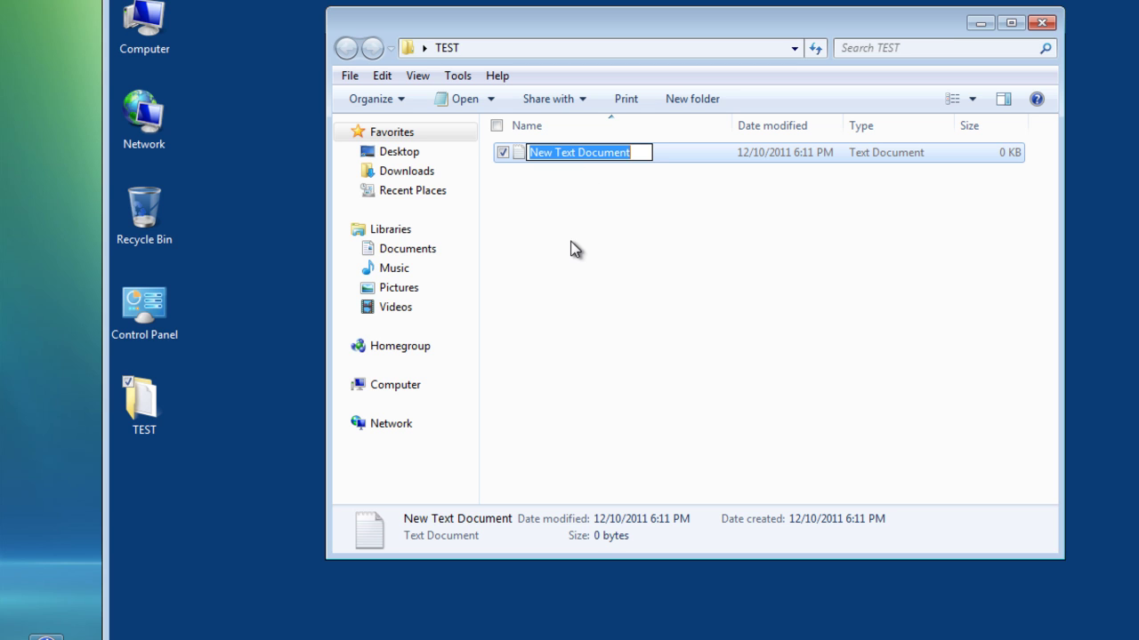
pyautogui.write('TEST')
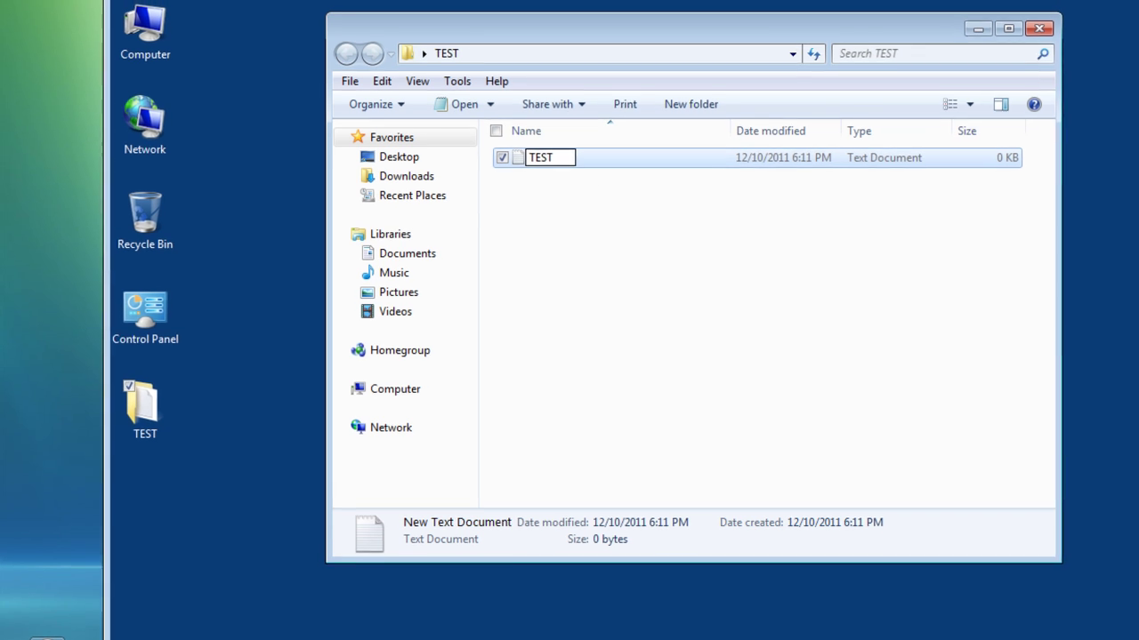
pyautogui.press('Return')
# Step: Type 'THIS IS A TEST....PLEASE VERIFY' into the TEST document, save it and close Notepad
pyautogui.doubleClick(552, 160)
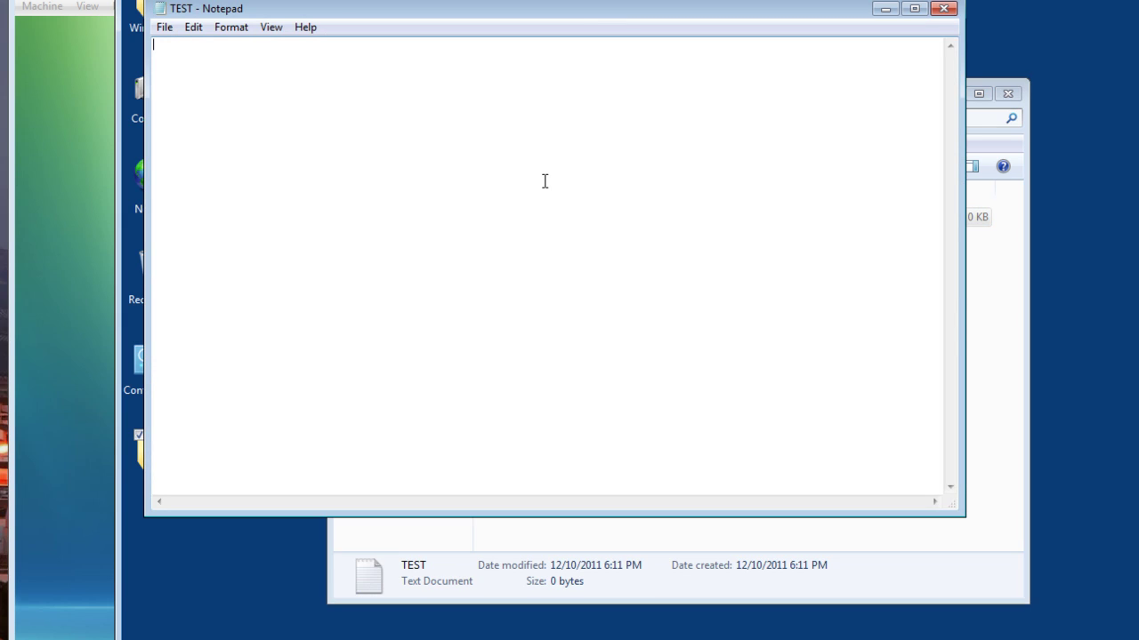
pyautogui.write('THIS ')
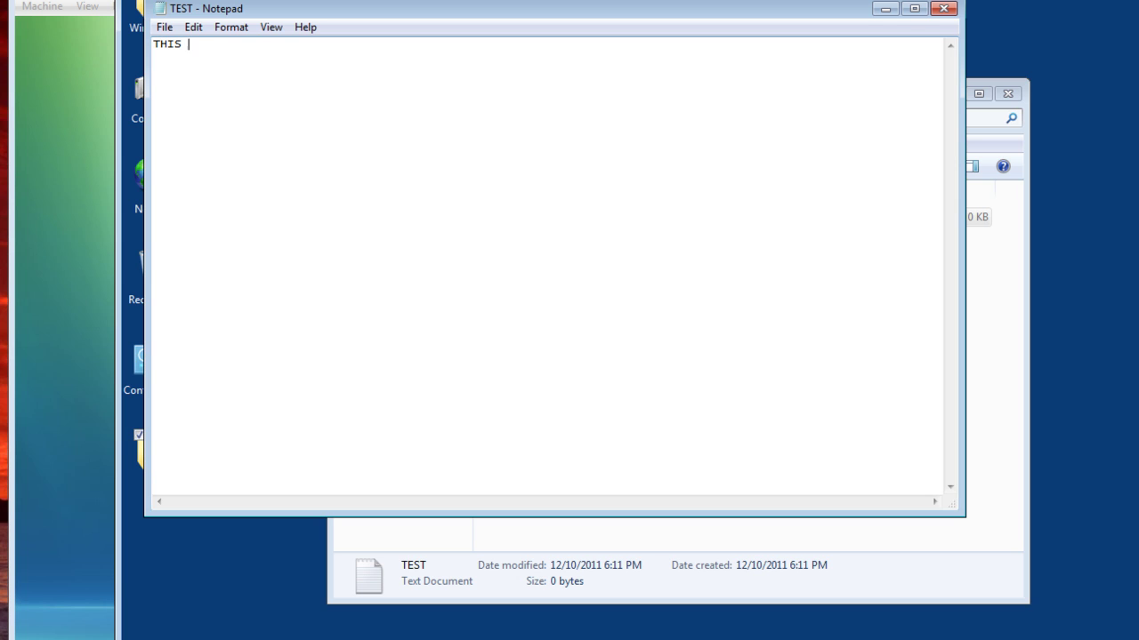
pyautogui.write('IS A TEST....PLEASE')
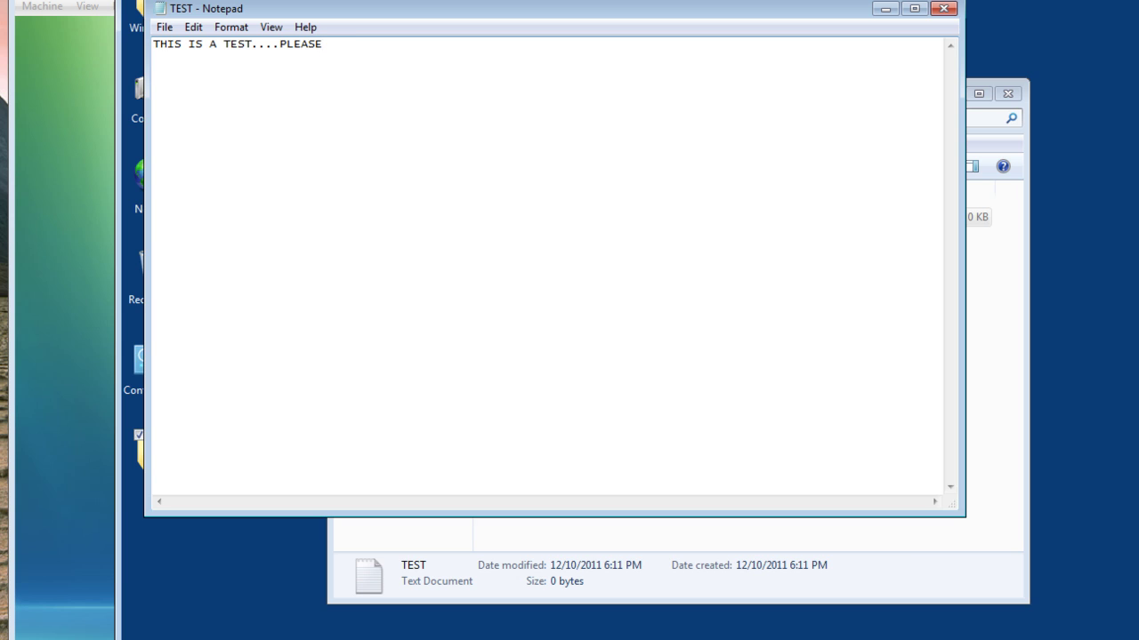
pyautogui.write(' VERIFY!')
pyautogui.click(165, 27)
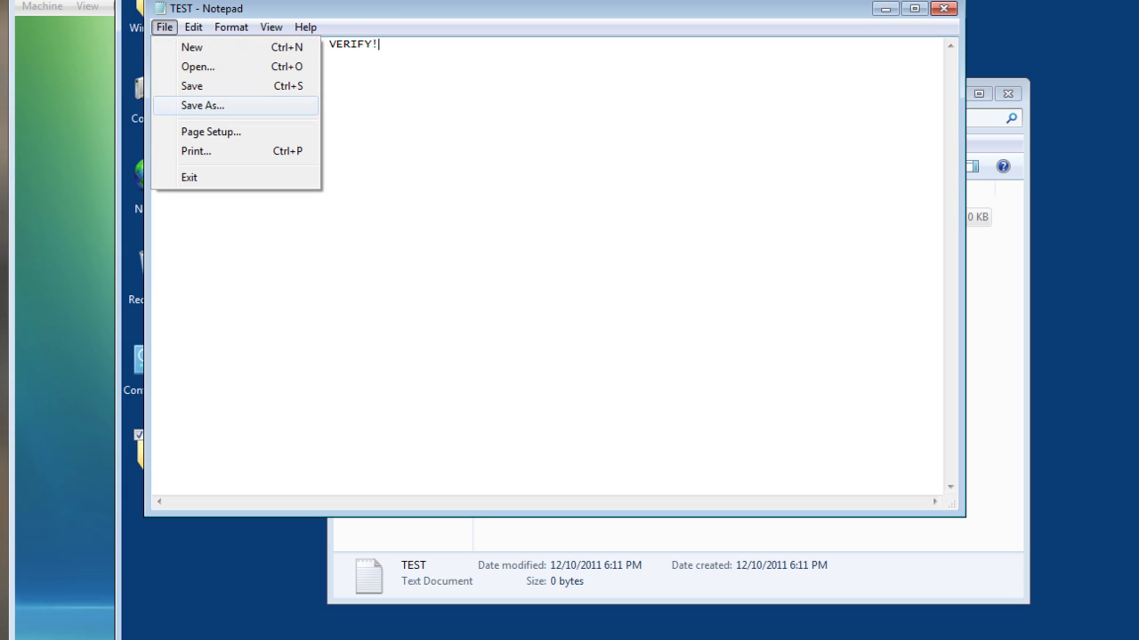
pyautogui.click(183, 85)
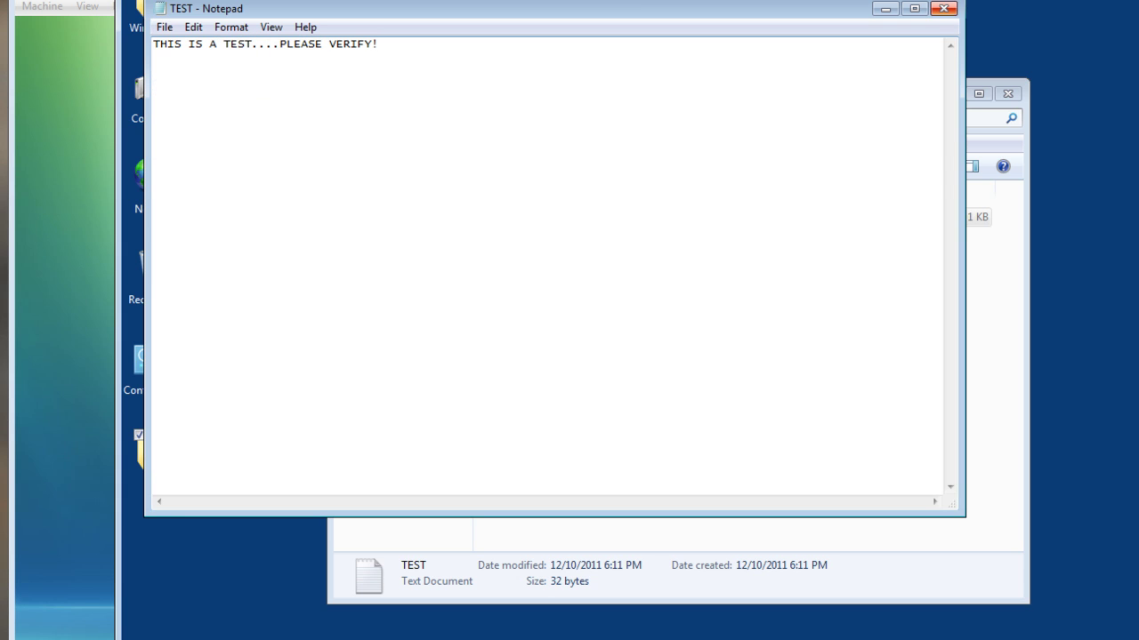
pyautogui.click(944, 8)
# Step: Close the TEST folder and log off the Windows 7 client
pyautogui.click(1007, 92)
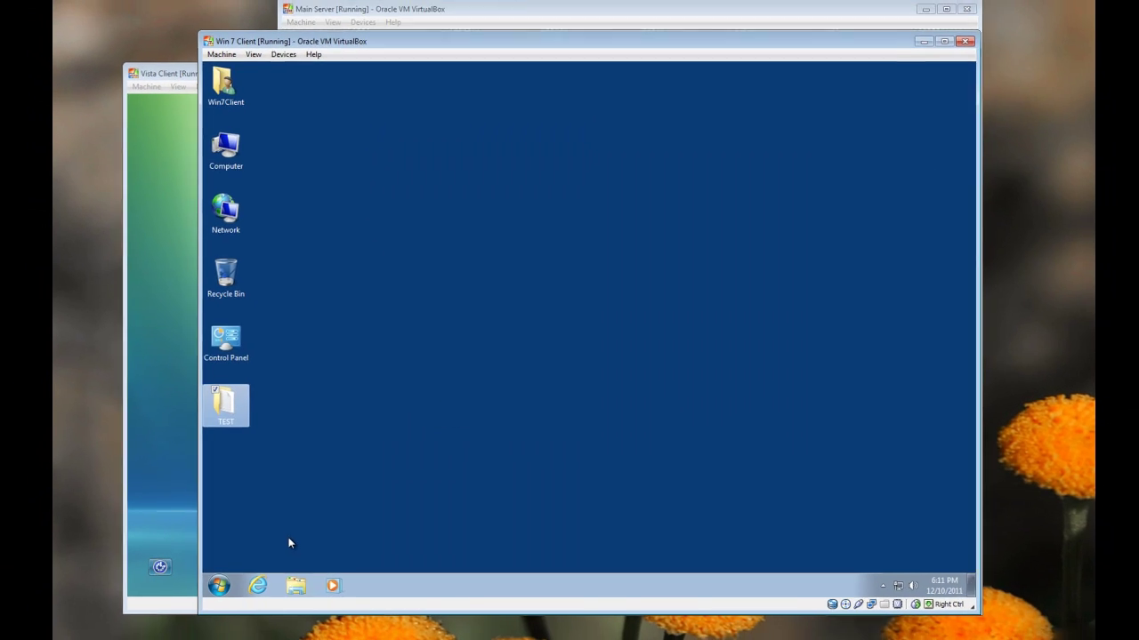
pyautogui.click(221, 581)
pyautogui.click(417, 552)
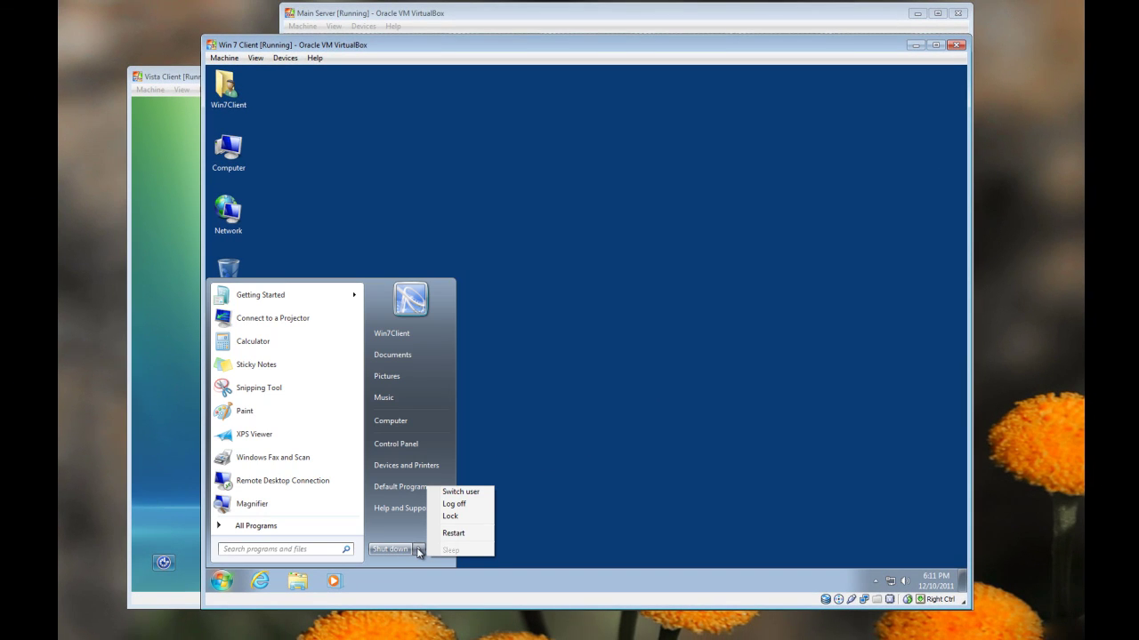
pyautogui.click(455, 504)
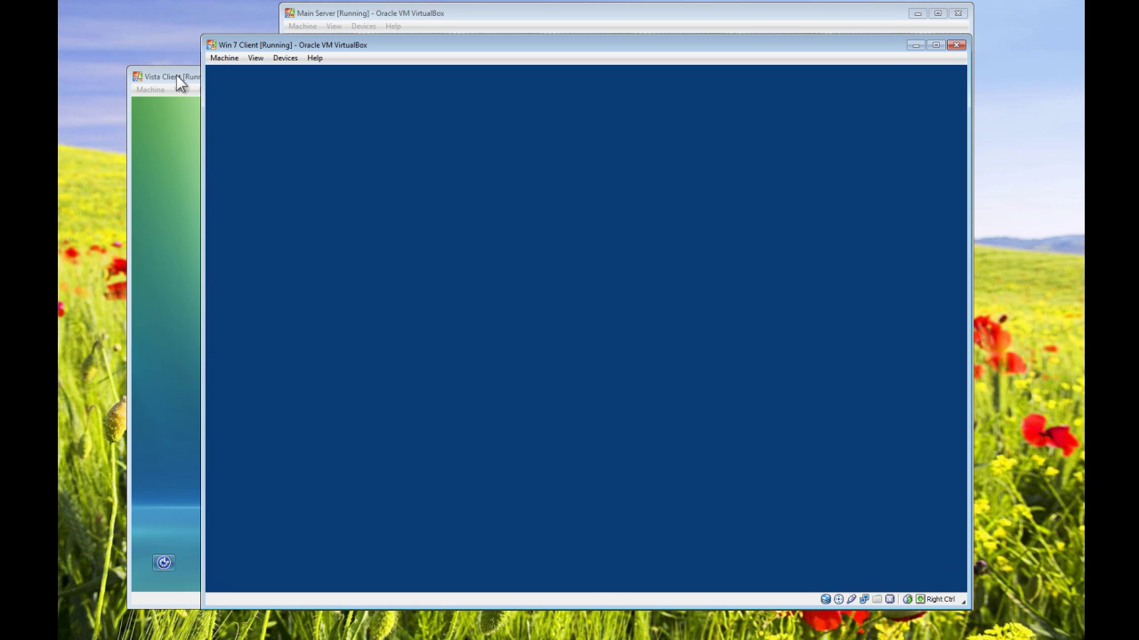
# Step: On the Vista VM, sign in as Other User with the Win7Client account and password
pyautogui.click(176, 77)
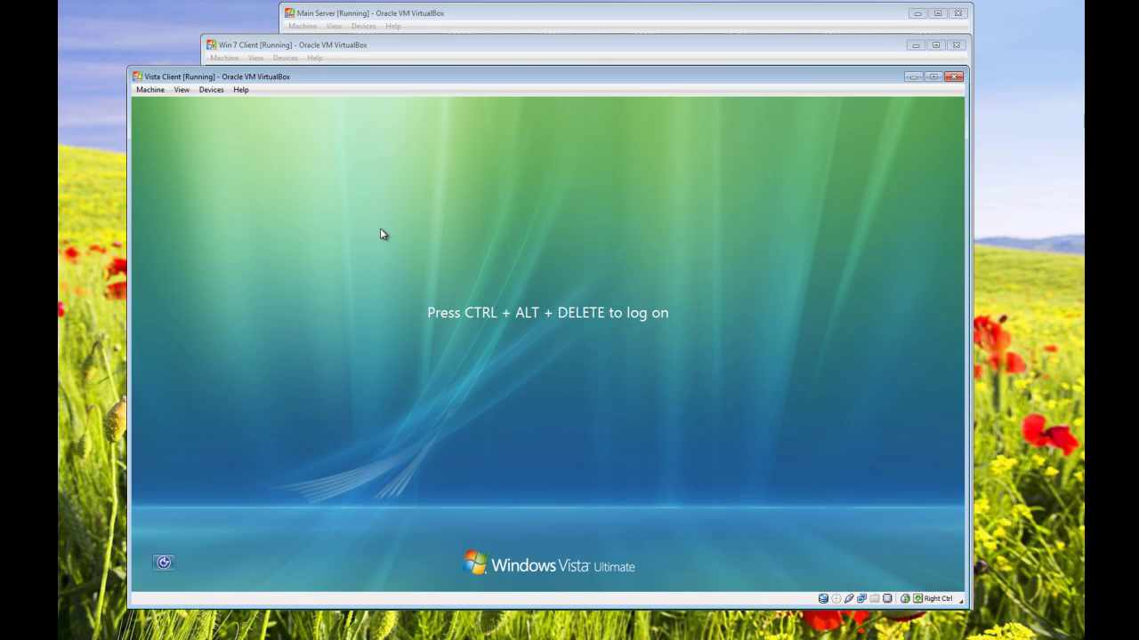
pyautogui.click(149, 89)
pyautogui.click(170, 169)
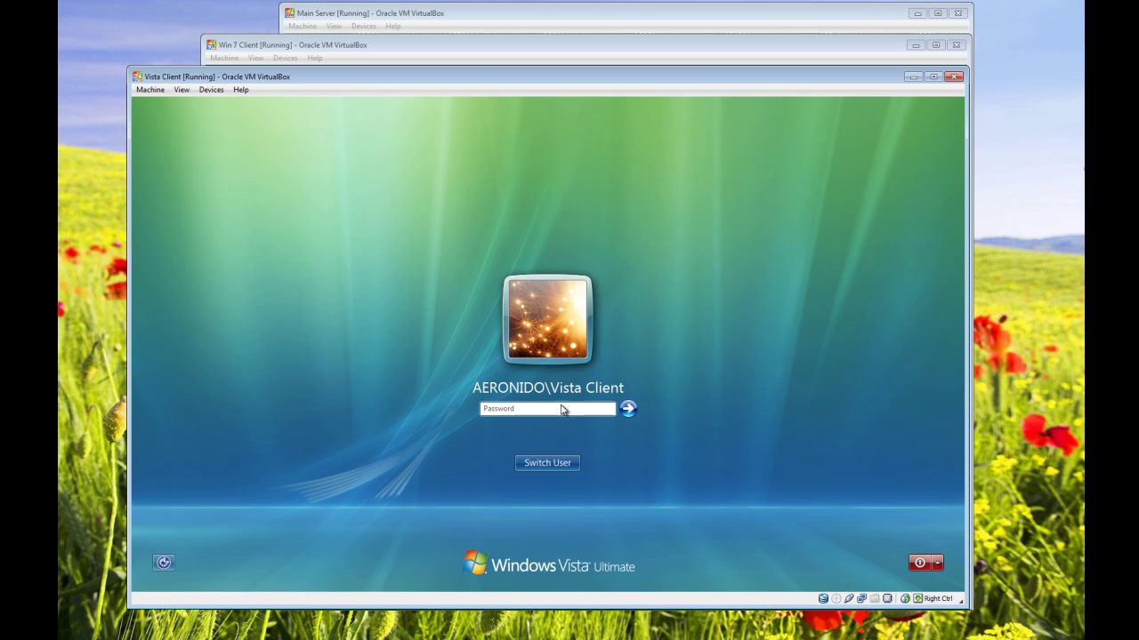
pyautogui.click(558, 464)
pyautogui.click(601, 374)
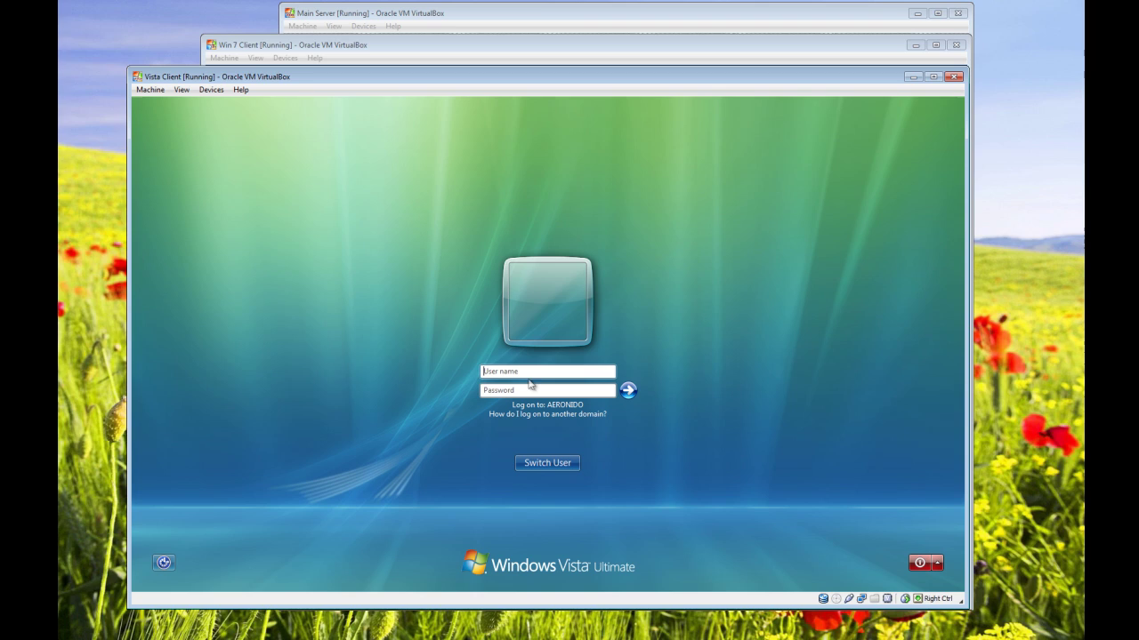
pyautogui.write('Win7C')
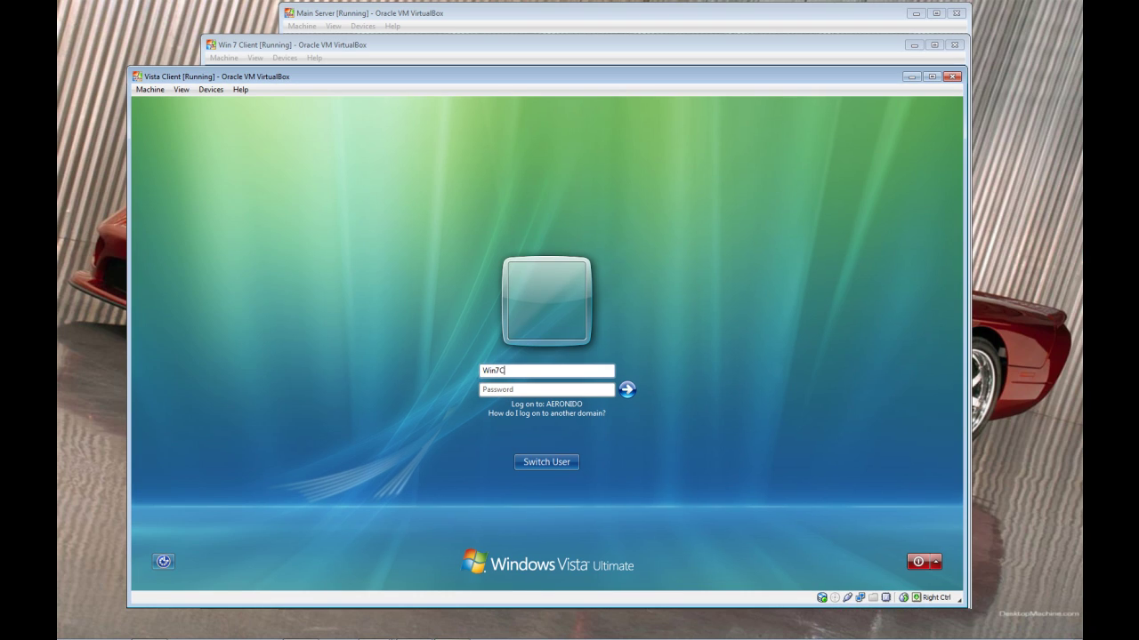
pyautogui.write('lient')
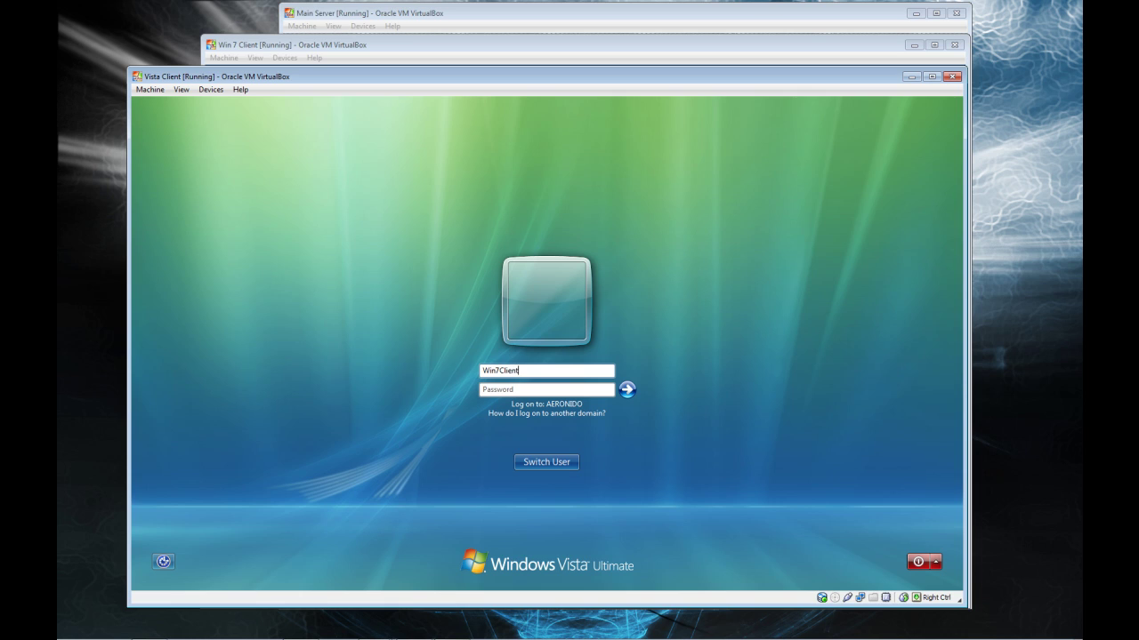
pyautogui.click(485, 389)
pyautogui.write('P')
pyautogui.press('capslock')
pyautogui.write('as')
pyautogui.press('Return')
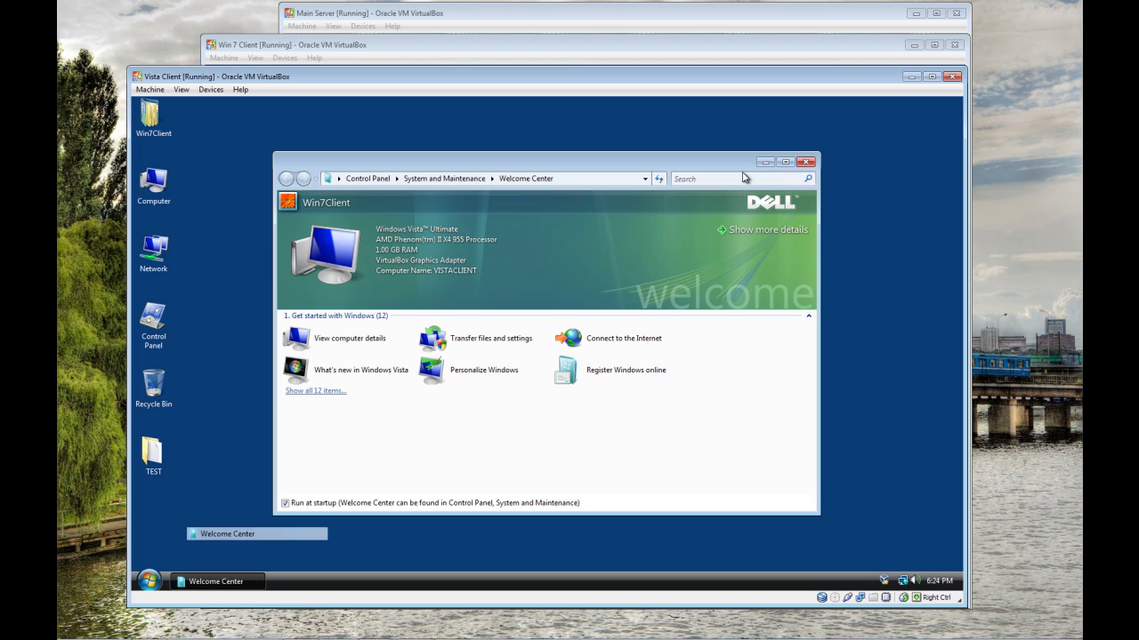
# Step: Add the line 'test successful!!!1' under the test message in the TEST file, save it and close Notepad
pyautogui.doubleClick(154, 450)
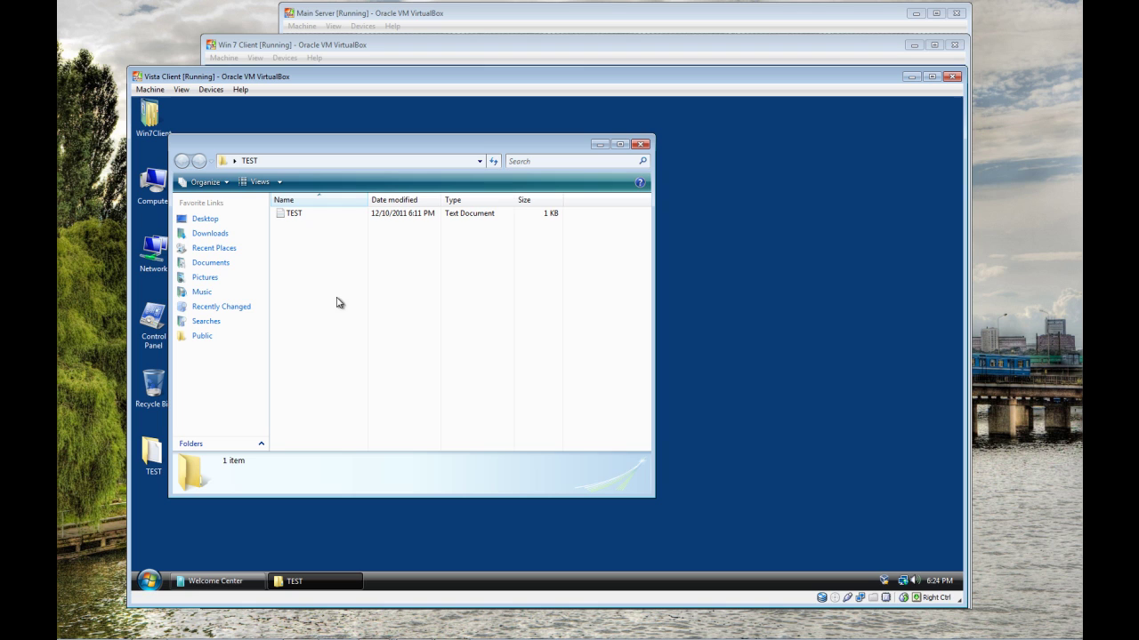
pyautogui.doubleClick(294, 213)
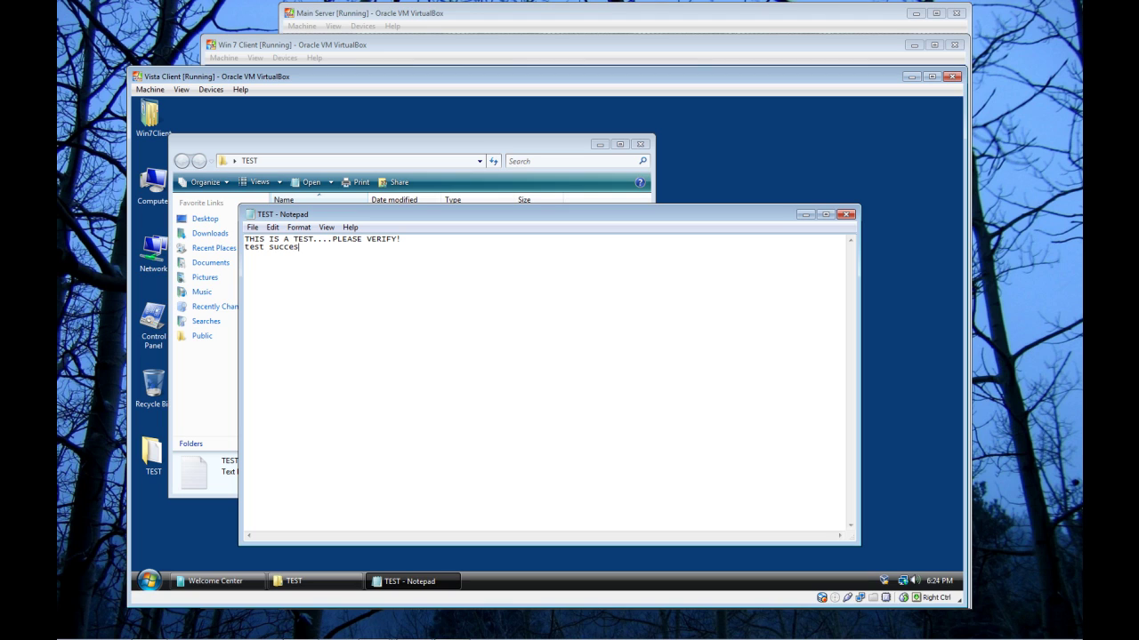
pyautogui.write('ul!!!!1')
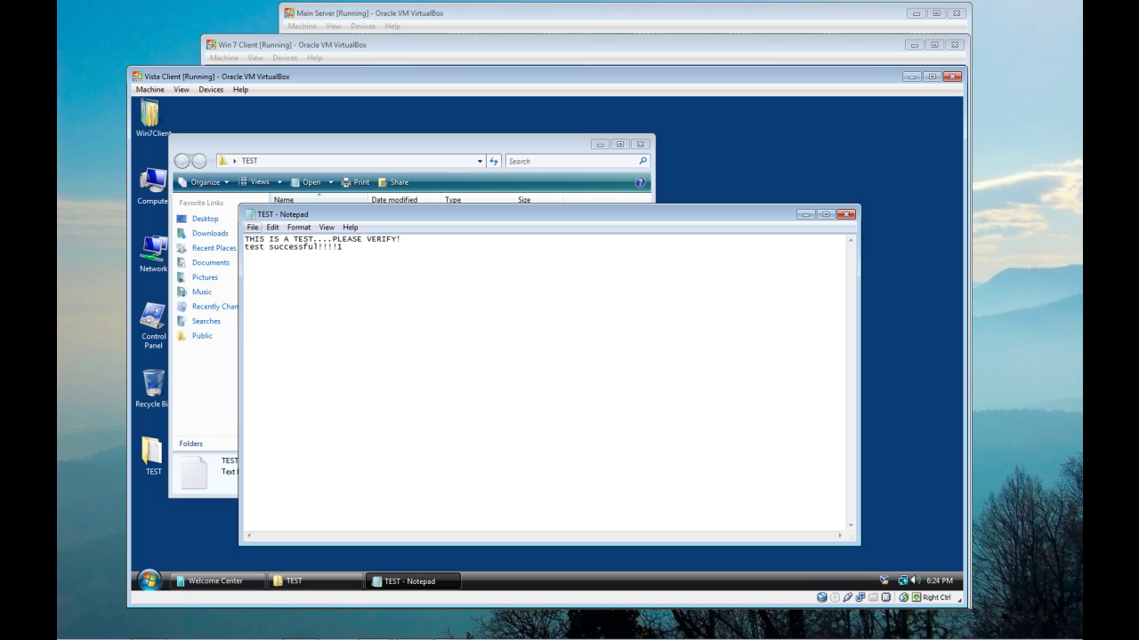
pyautogui.click(253, 227)
pyautogui.click(267, 269)
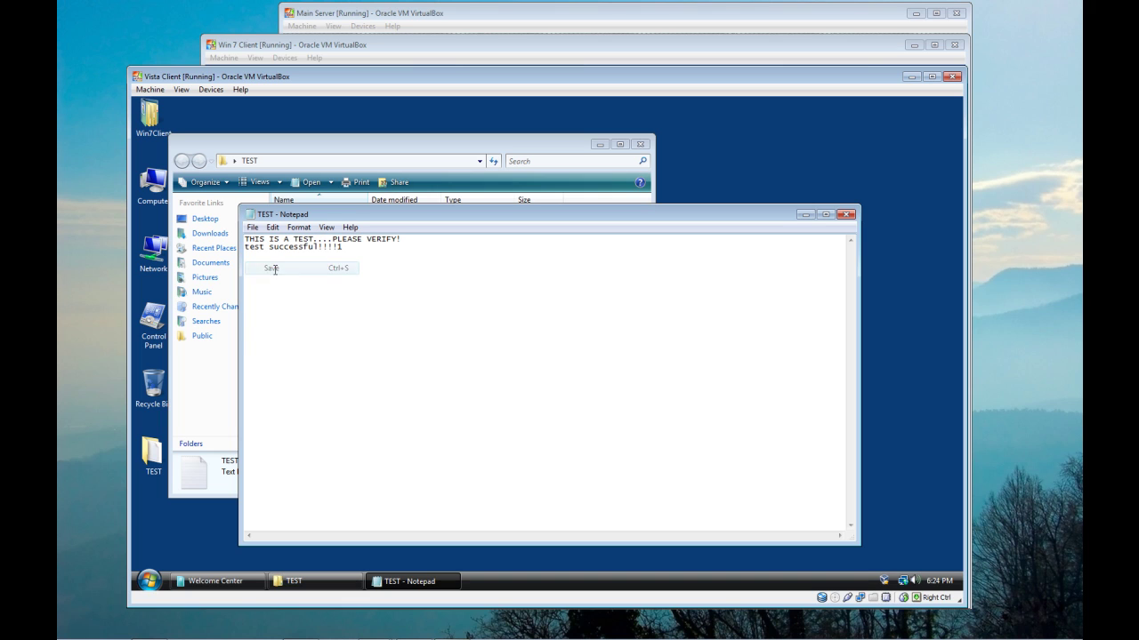
pyautogui.click(846, 214)
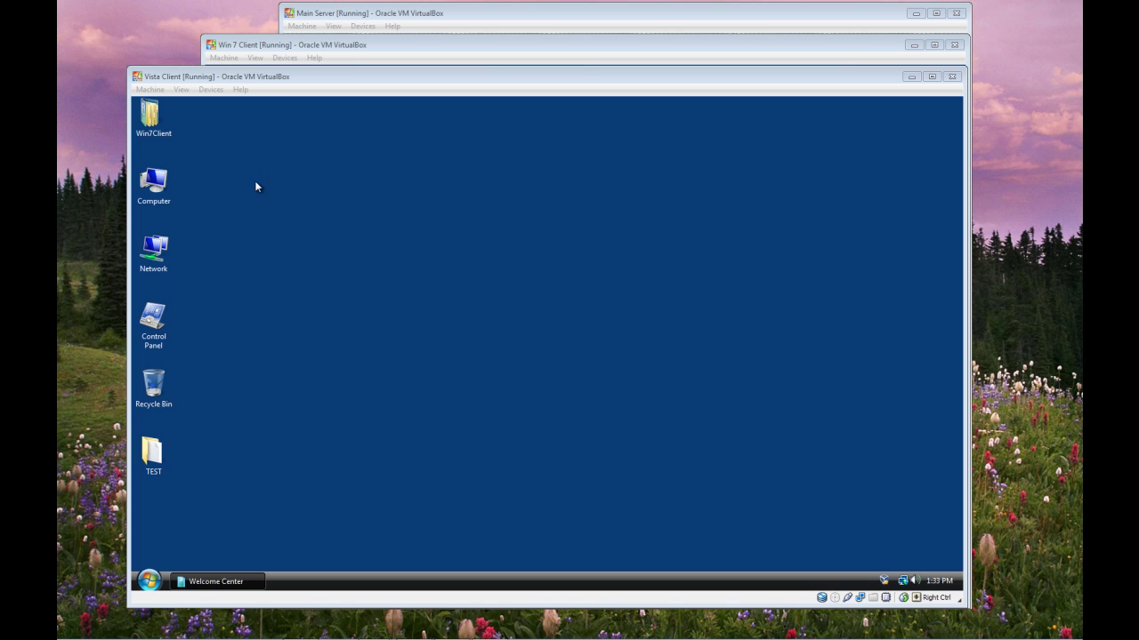
pyautogui.click(154, 185)
pyautogui.rightClick(154, 185)
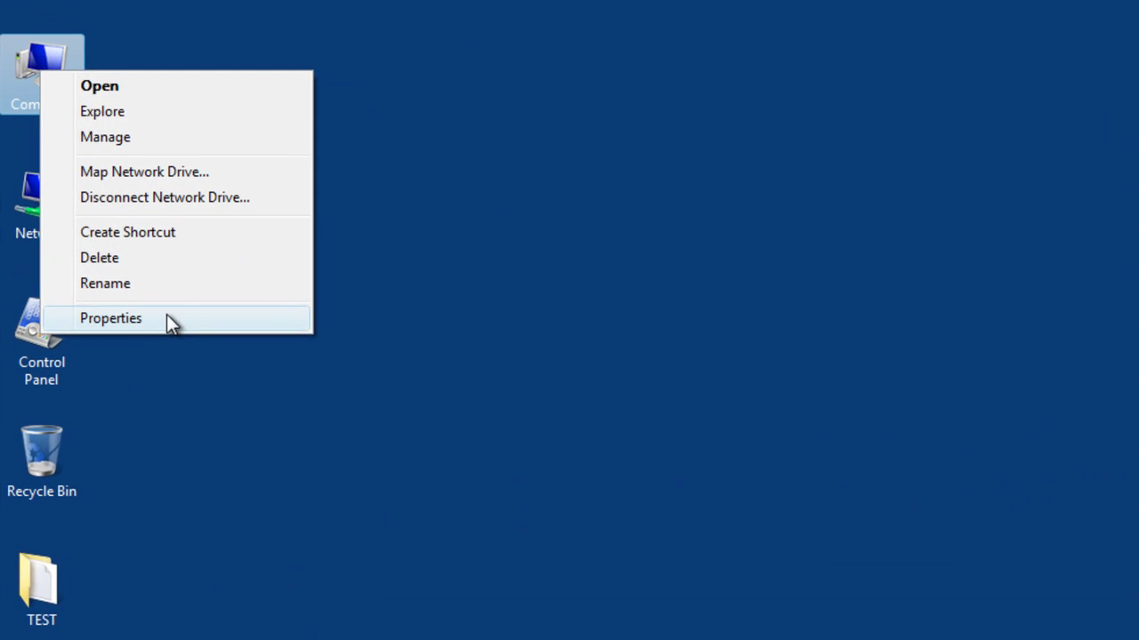
pyautogui.click(167, 317)
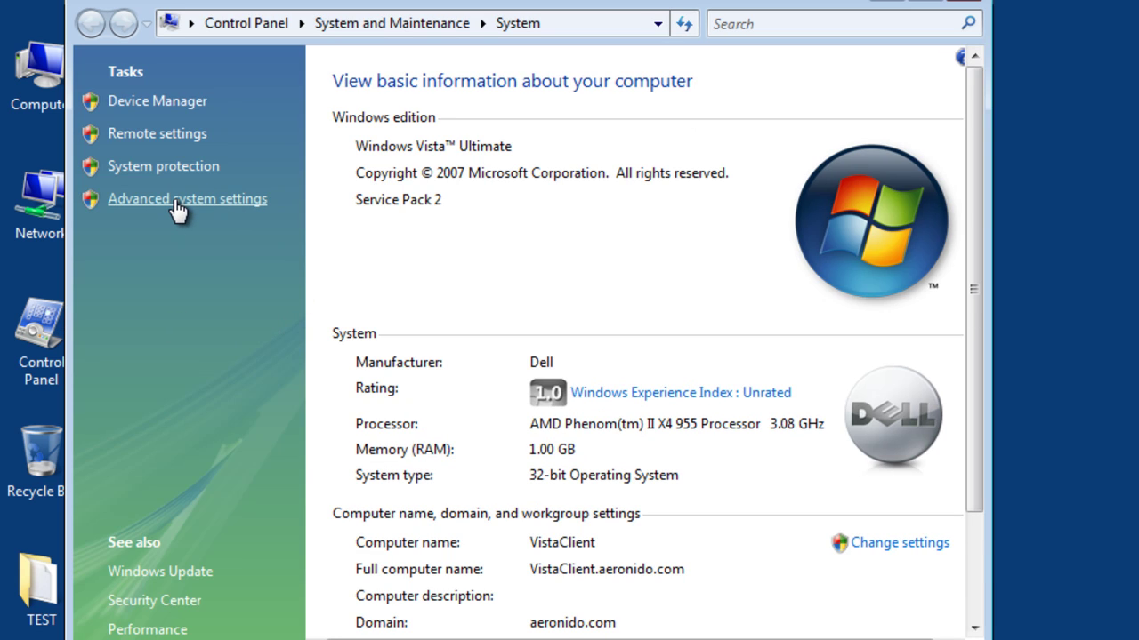
pyautogui.click(174, 198)
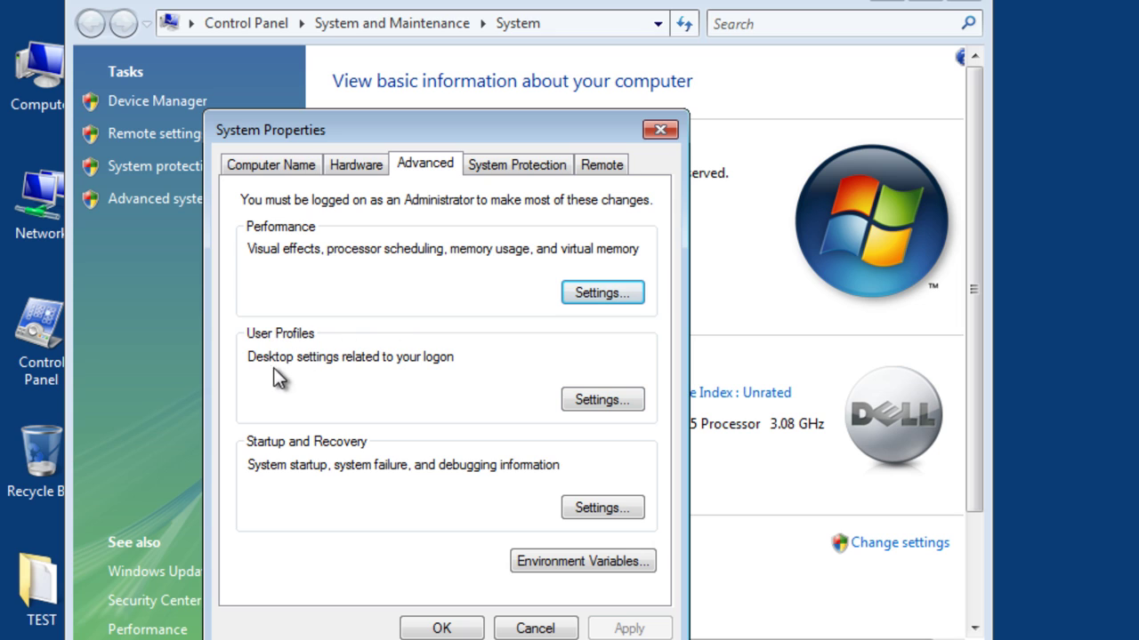
pyautogui.click(588, 395)
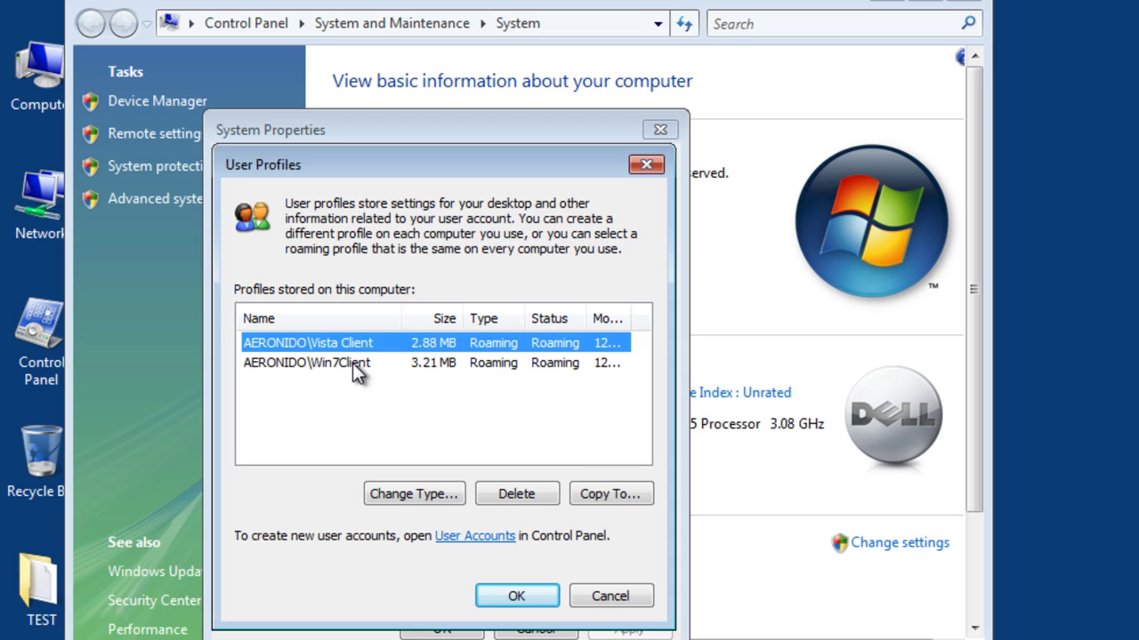
pyautogui.click(352, 364)
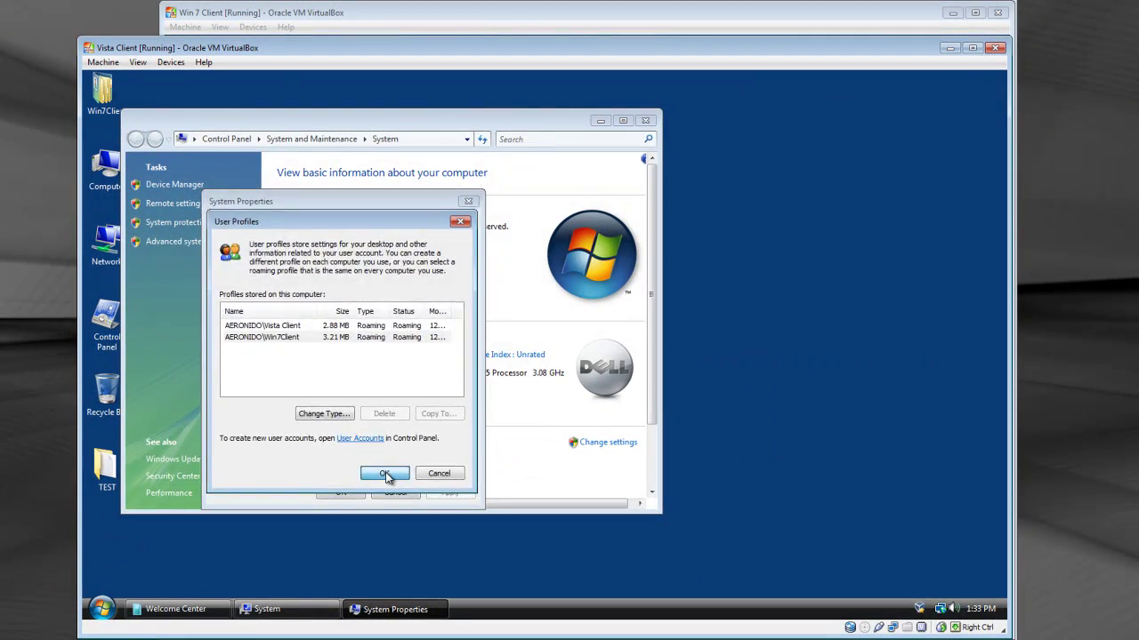
pyautogui.click(383, 474)
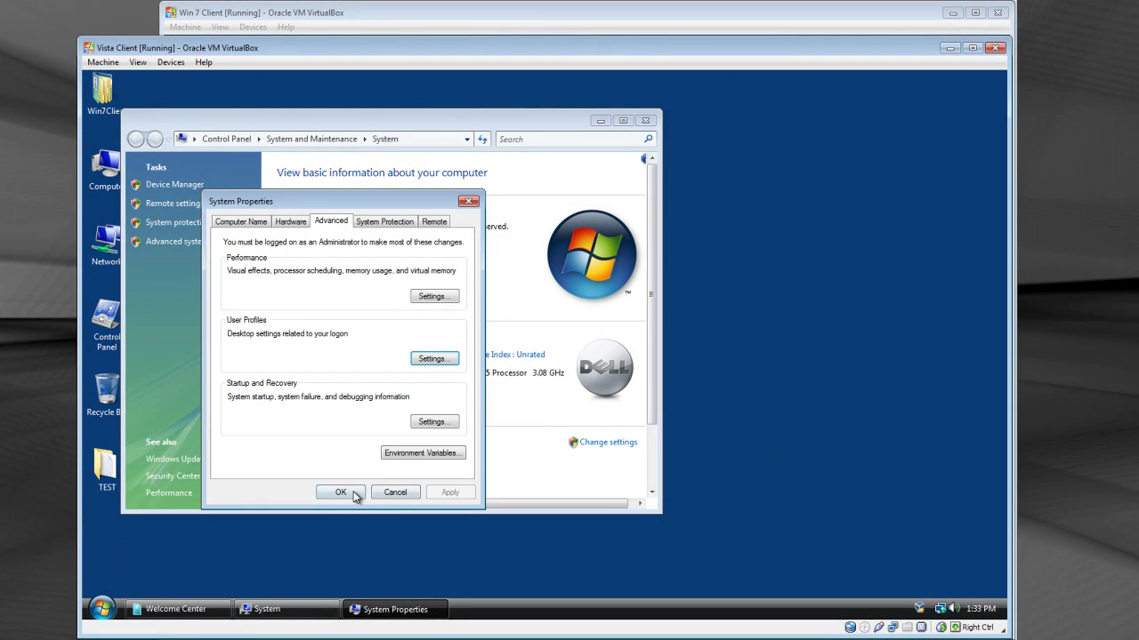
pyautogui.click(343, 491)
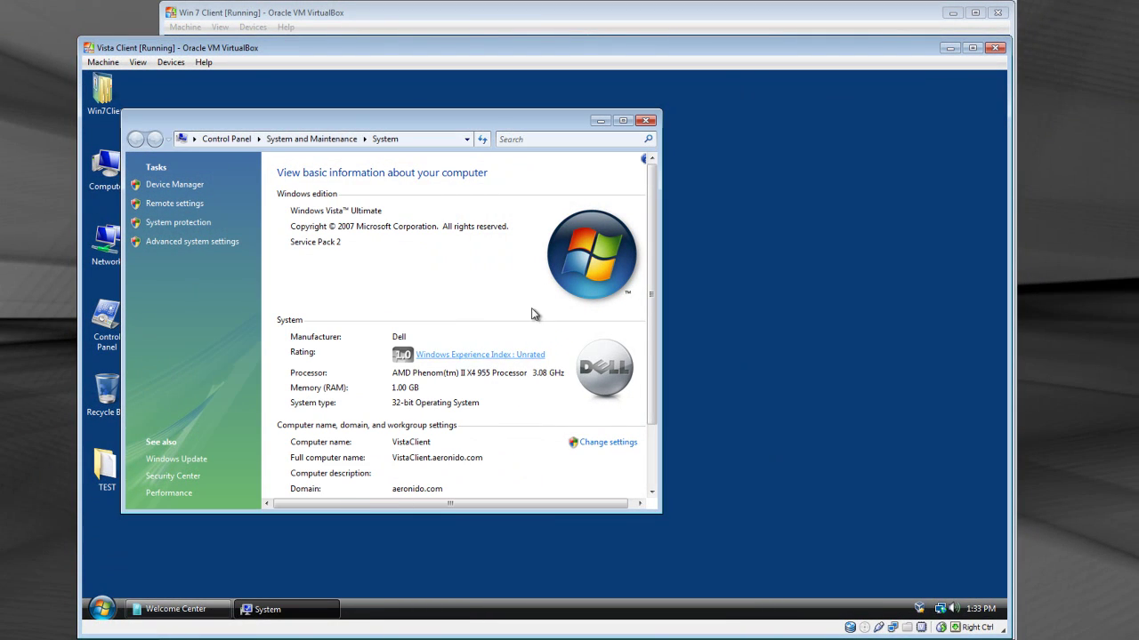
pyautogui.click(640, 122)
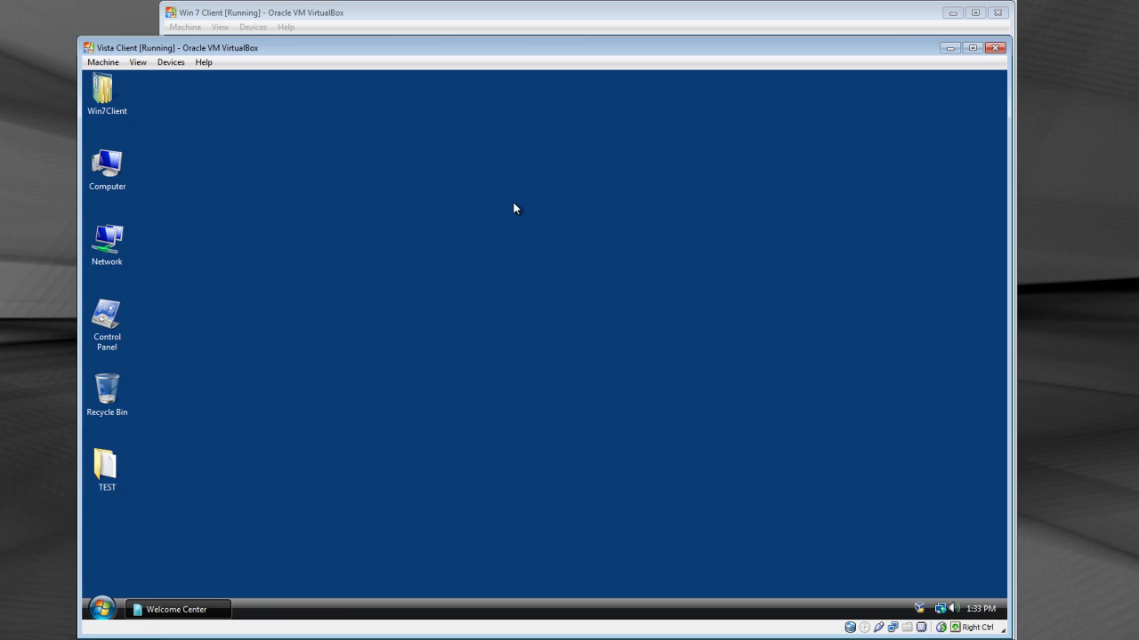
# Step: Change the Vista desktop background to the solid light teal colour
pyautogui.rightClick(513, 208)
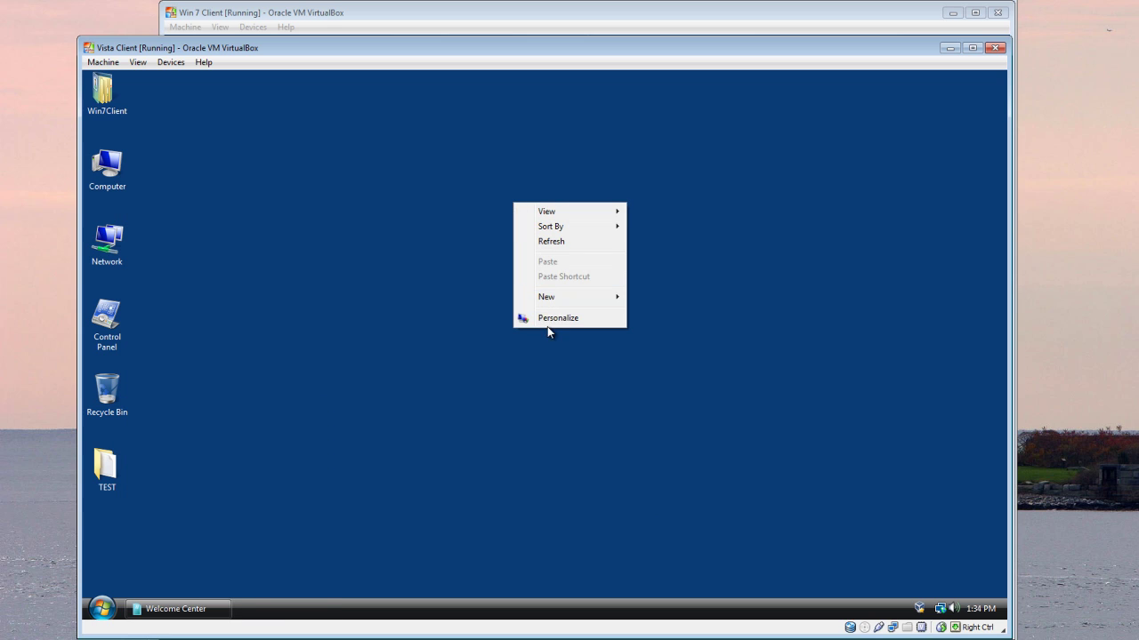
pyautogui.click(549, 320)
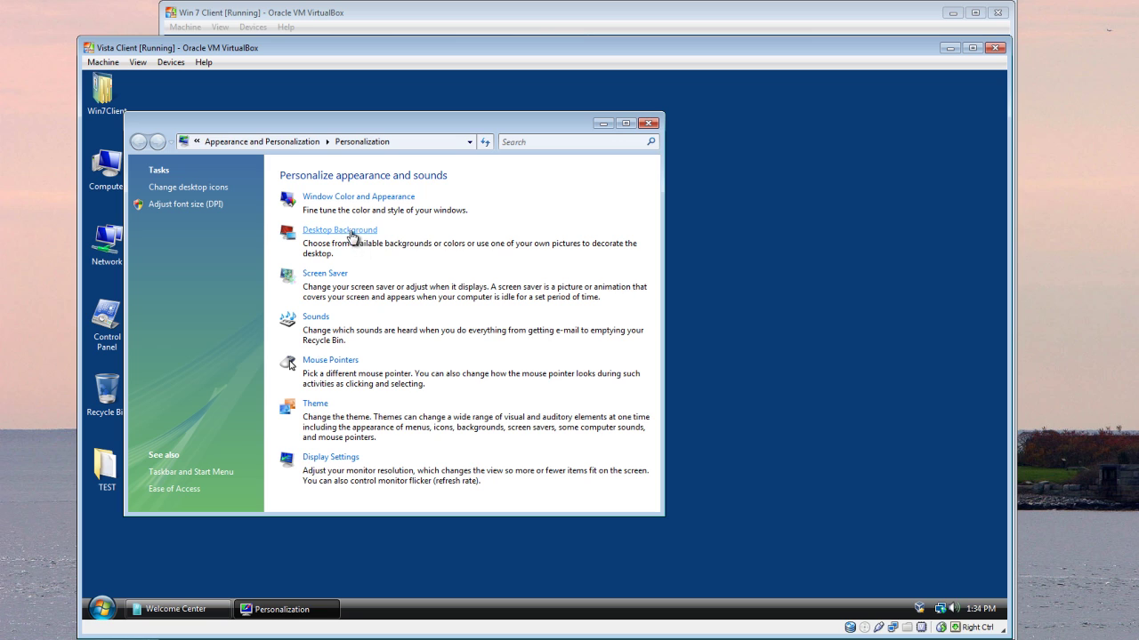
pyautogui.click(346, 230)
pyautogui.click(522, 324)
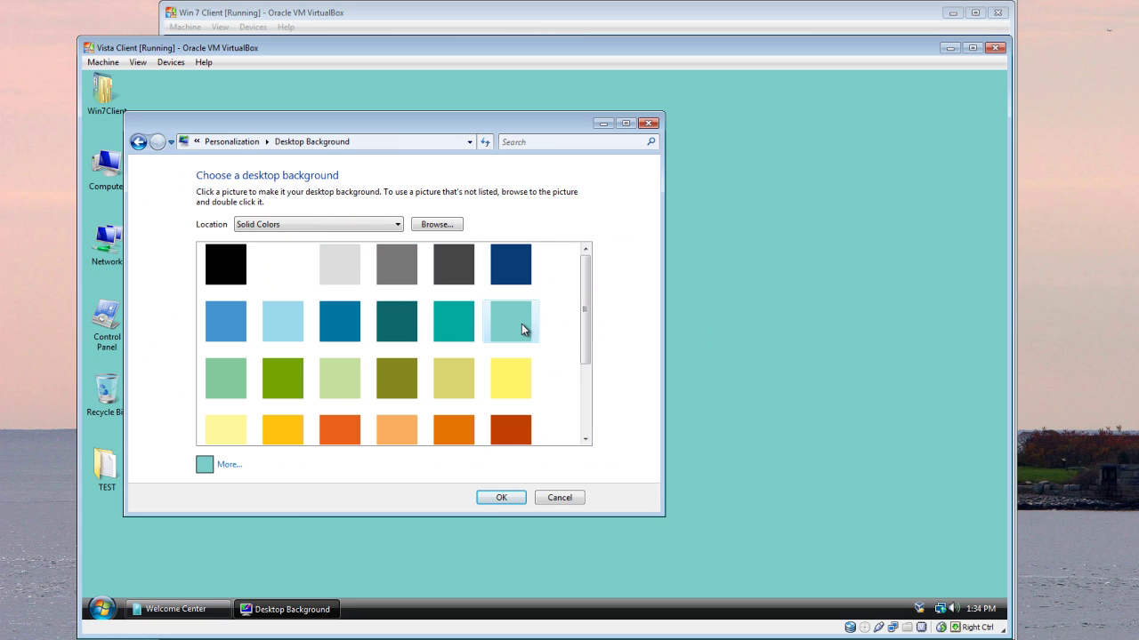
pyautogui.click(501, 498)
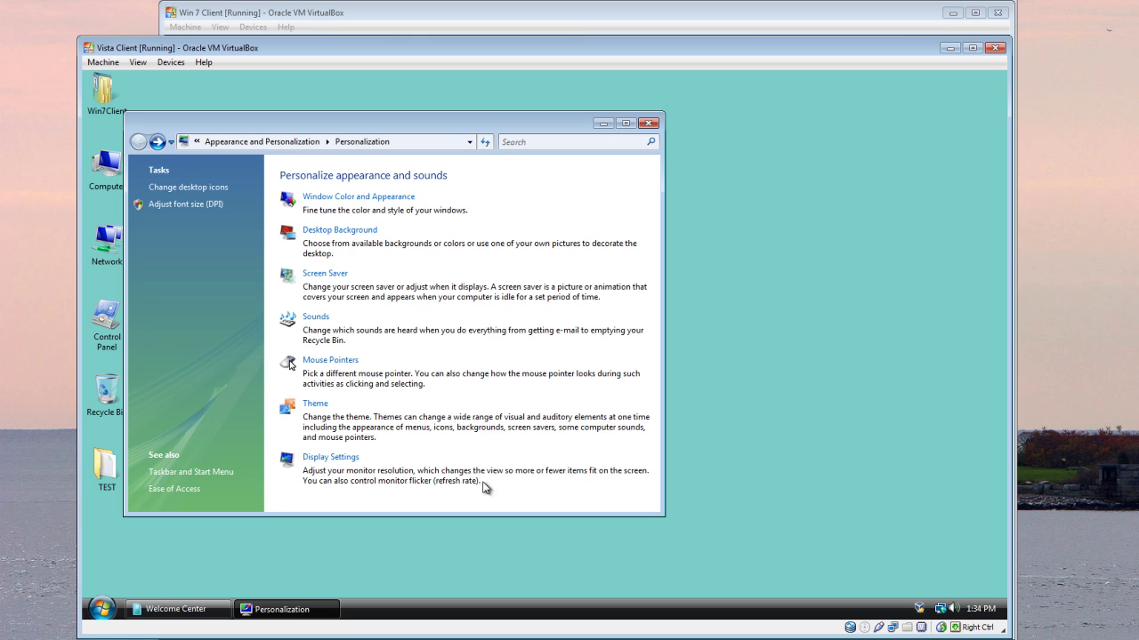
pyautogui.click(649, 123)
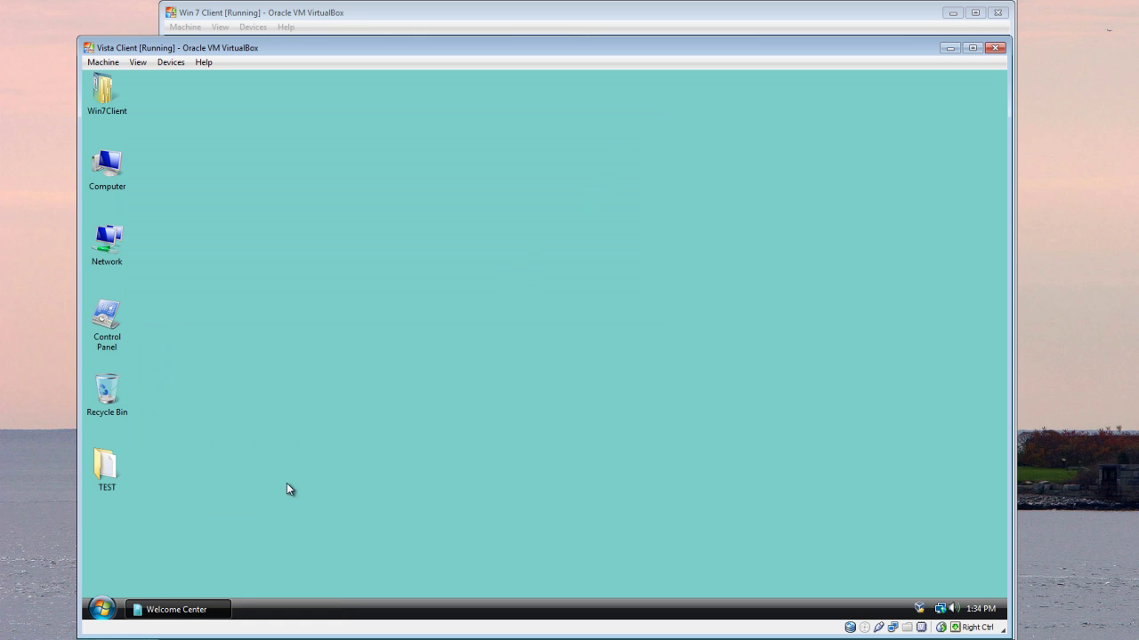
# Step: Log off the Vista client from the Start menu power options
pyautogui.click(110, 609)
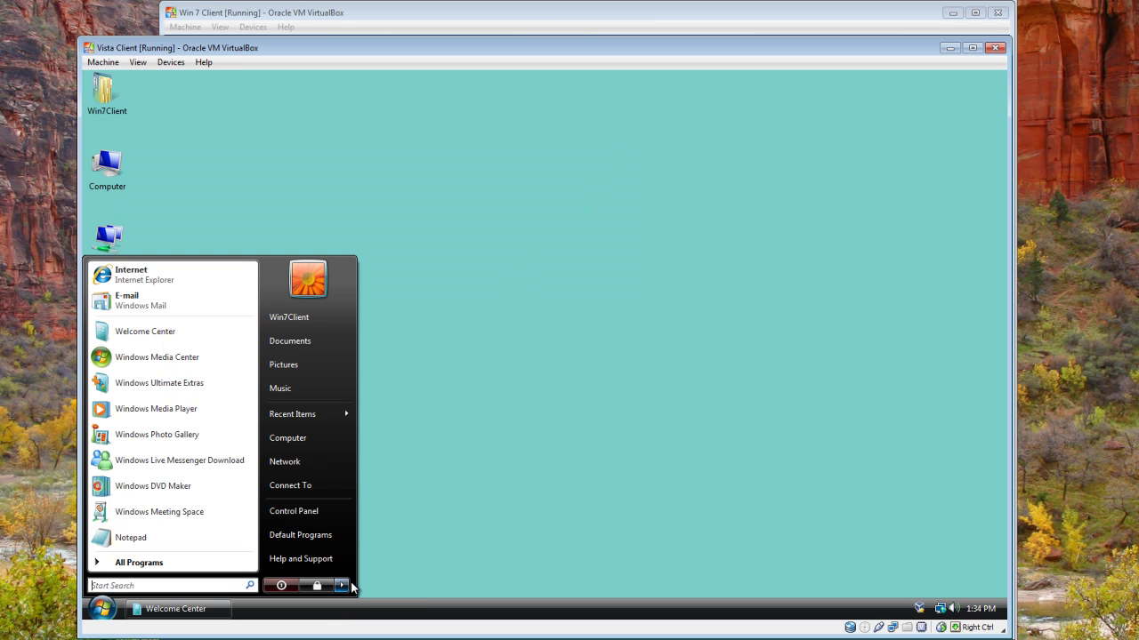
pyautogui.click(343, 585)
pyautogui.click(392, 509)
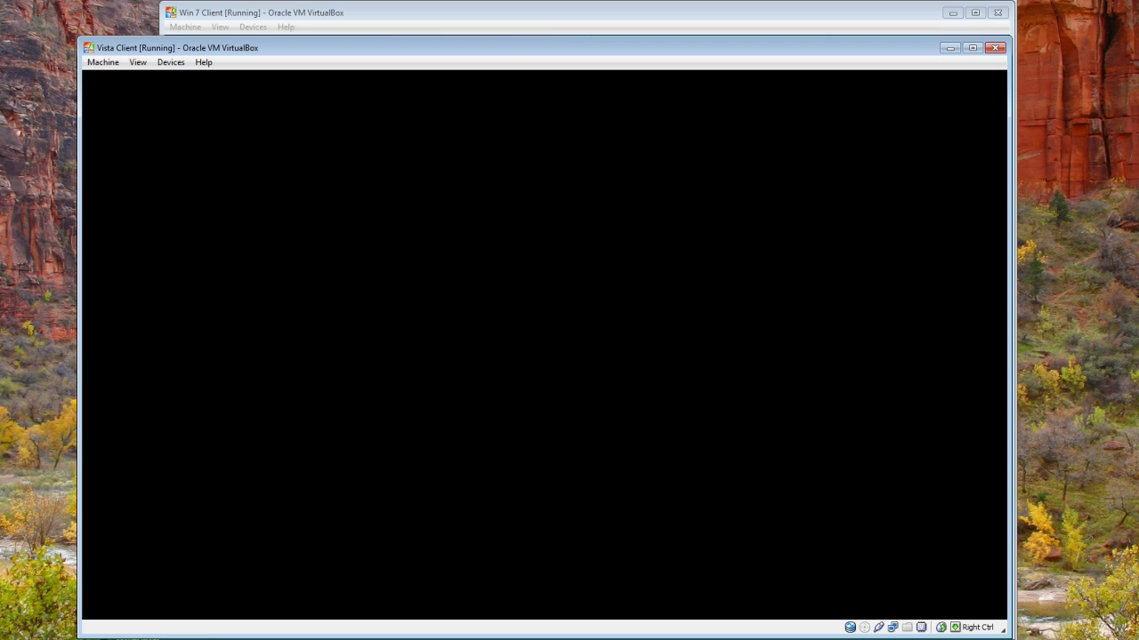
# Step: Log back on to the Win 7 Client with the account password and minimize Getting Started
pyautogui.hotkey('alt', 'Tab')
pyautogui.click(186, 27)
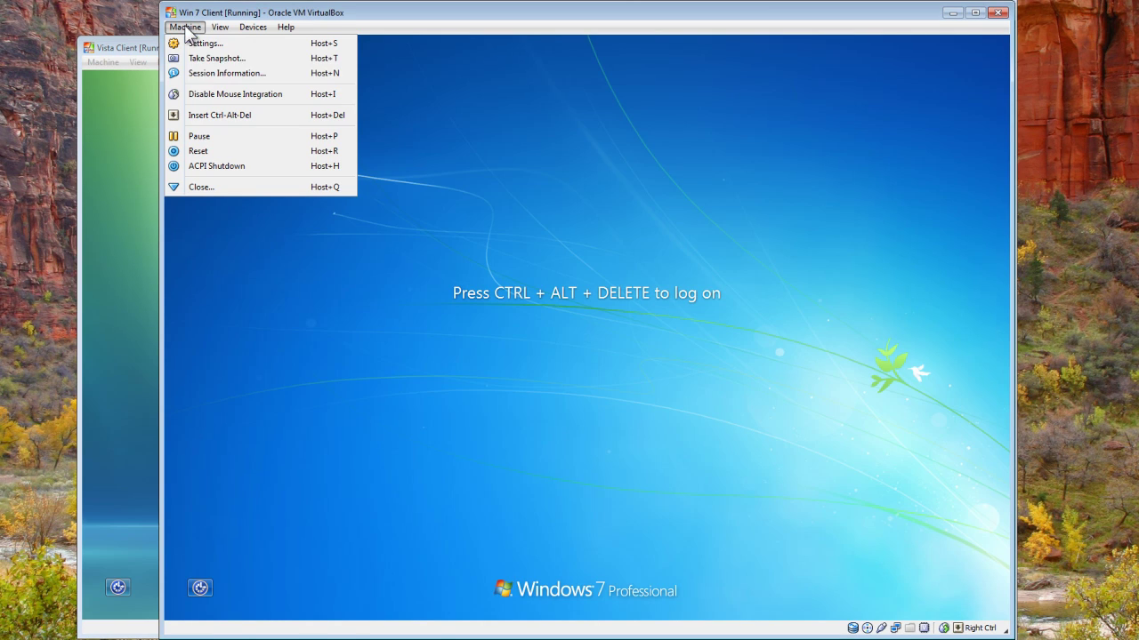
pyautogui.click(202, 114)
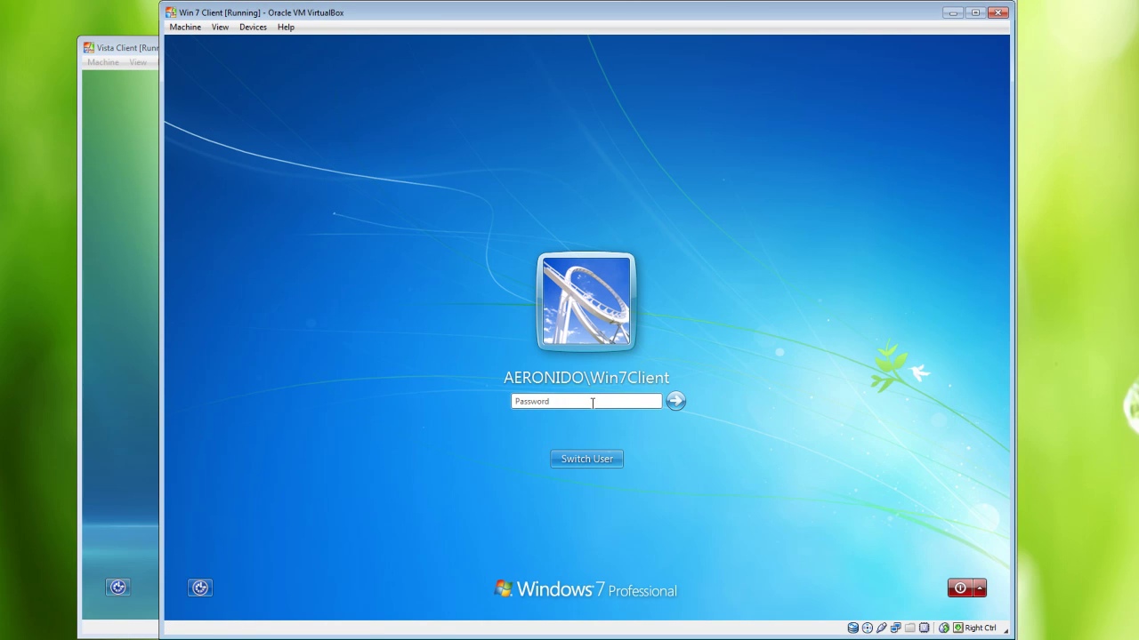
pyautogui.press('capslock')
pyautogui.write('P')
pyautogui.press('capslock')
pyautogui.write('w0')
pyautogui.press('Return')
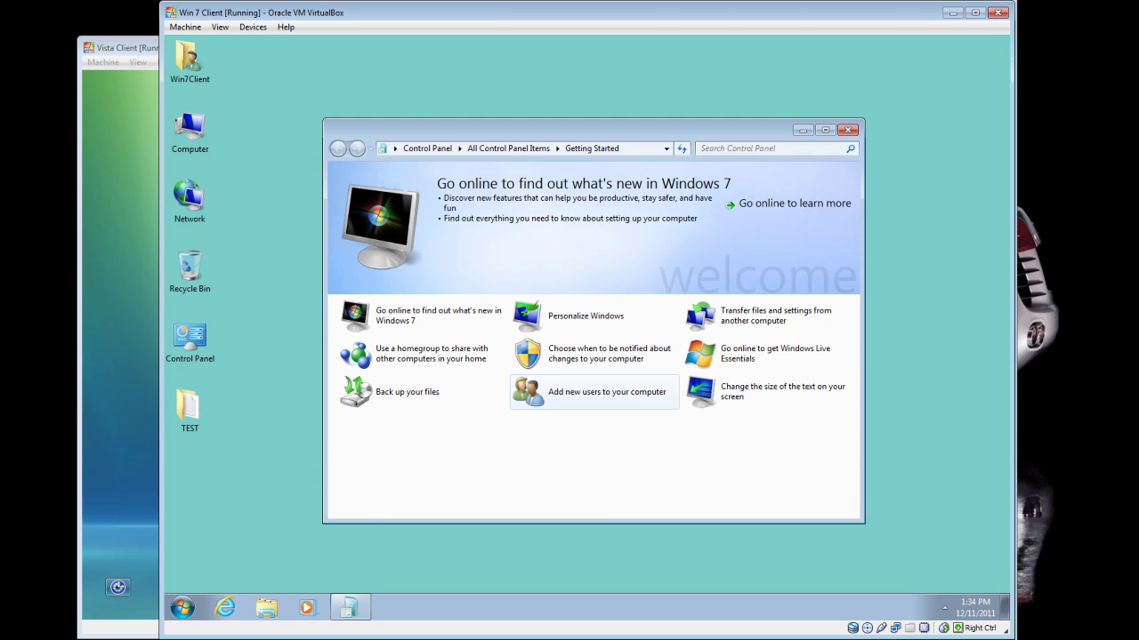
pyautogui.click(799, 131)
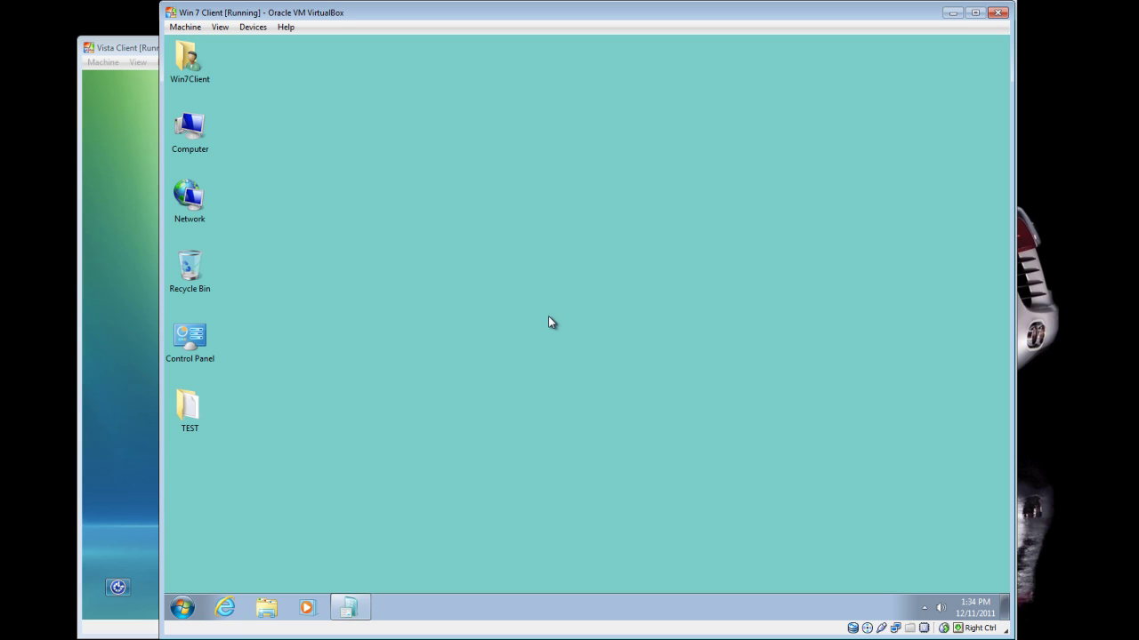
pyautogui.click(196, 406)
pyautogui.doubleClick(196, 406)
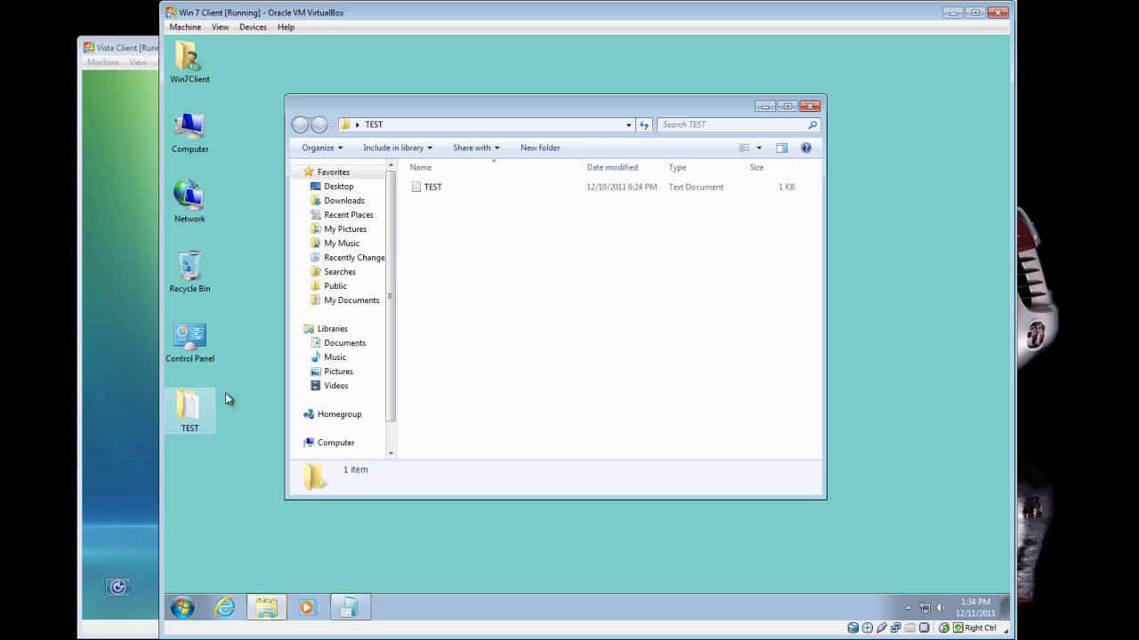
pyautogui.doubleClick(442, 191)
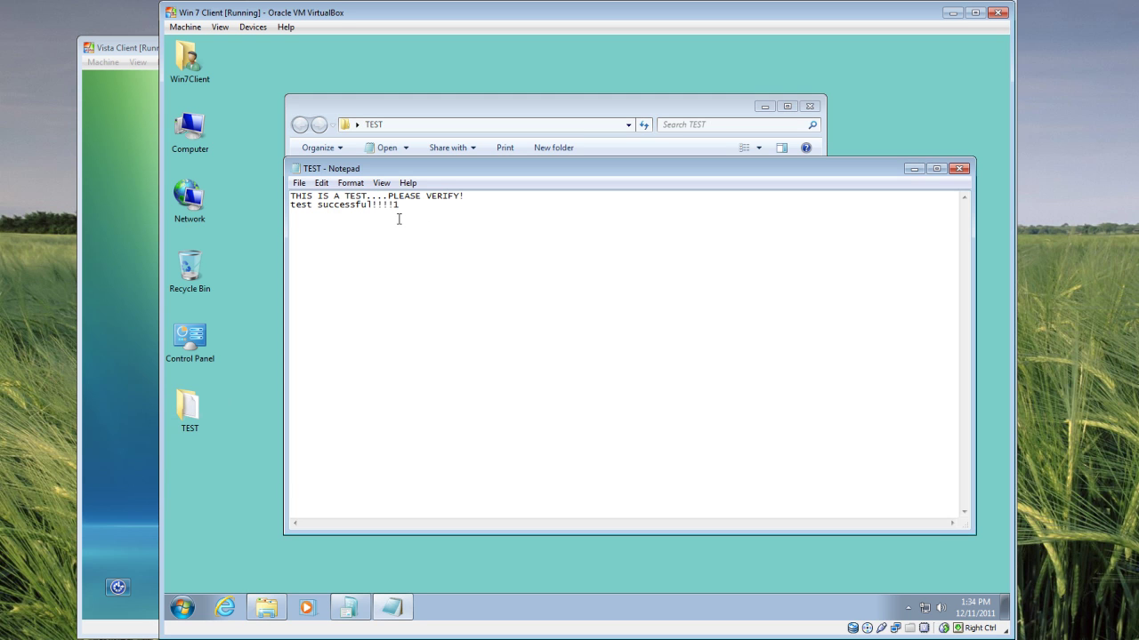
pyautogui.click(959, 168)
pyautogui.rightClick(184, 159)
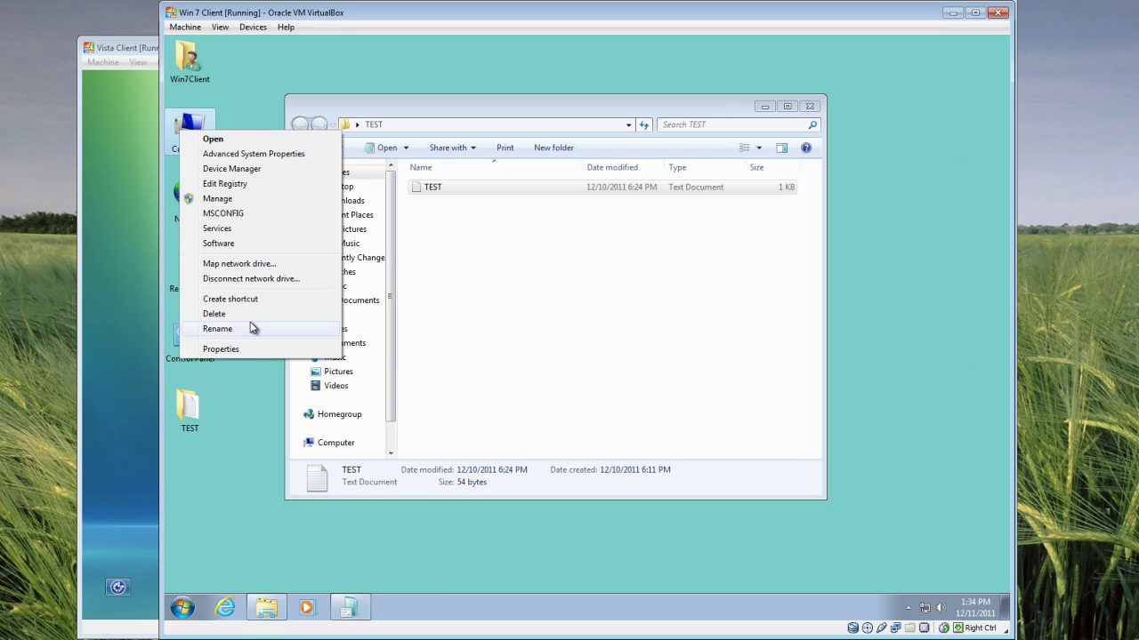
pyautogui.click(248, 348)
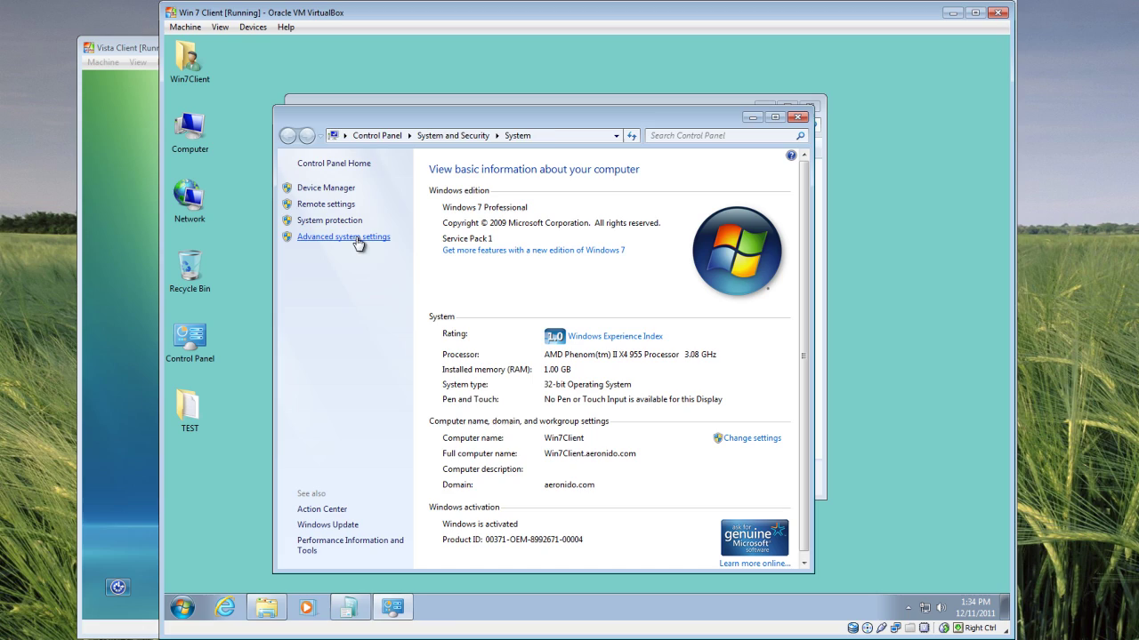
pyautogui.click(356, 241)
pyautogui.click(498, 306)
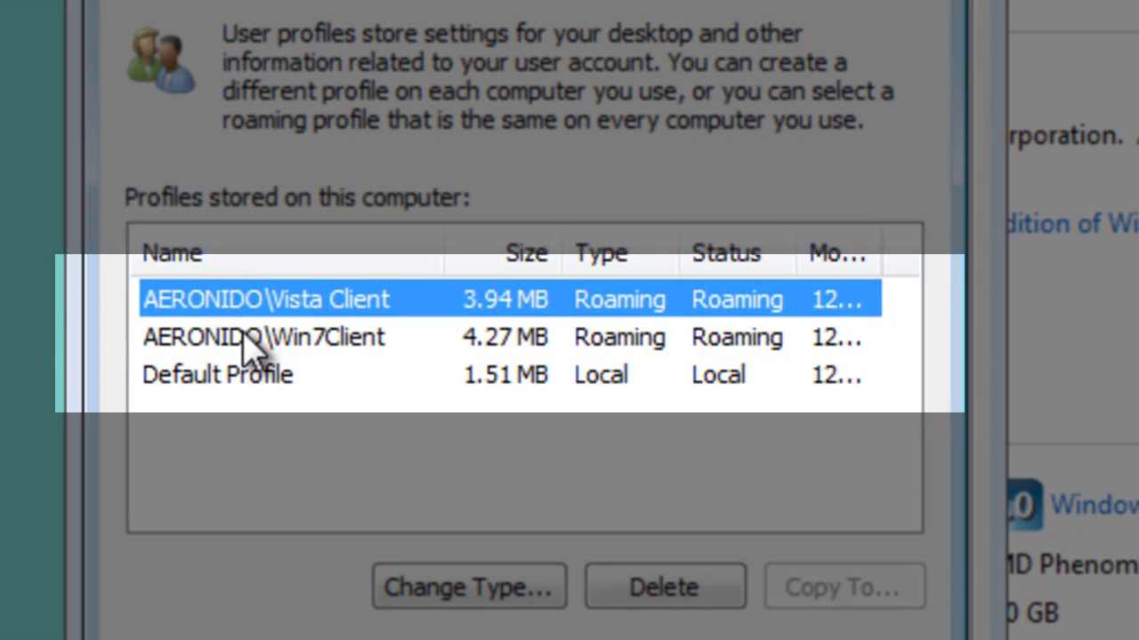
pyautogui.click(253, 343)
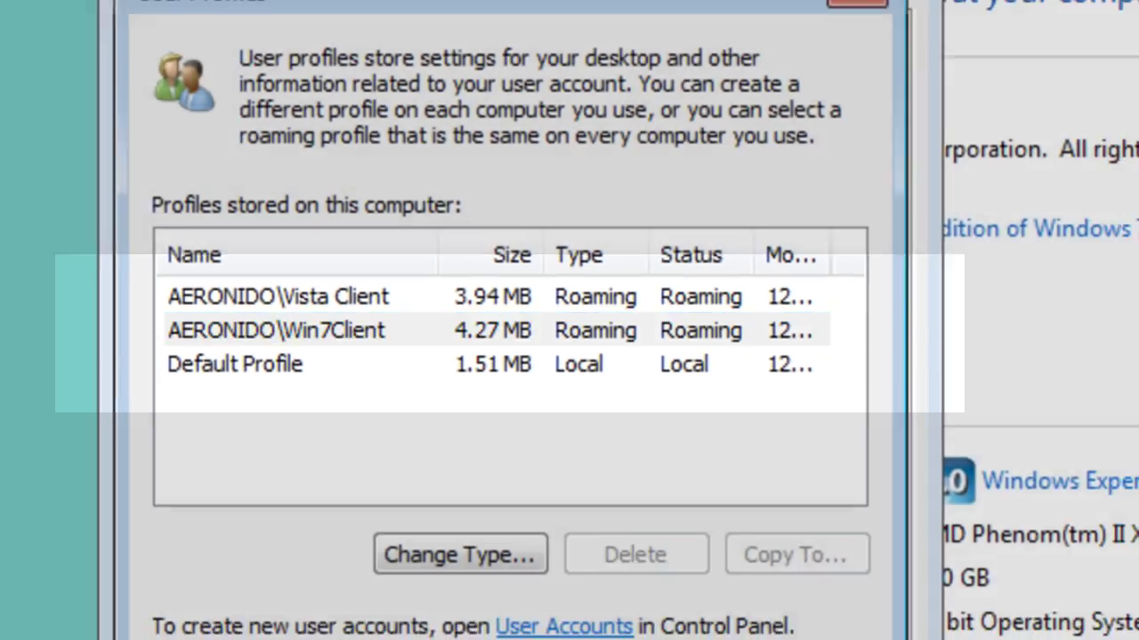
pyautogui.press('Return')
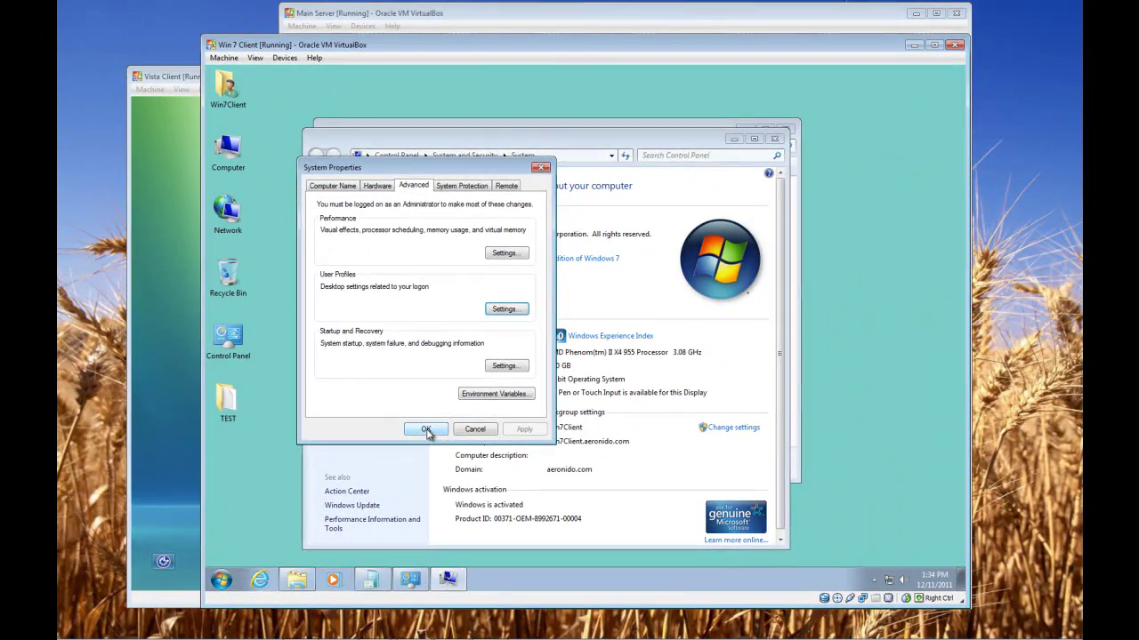
pyautogui.click(427, 434)
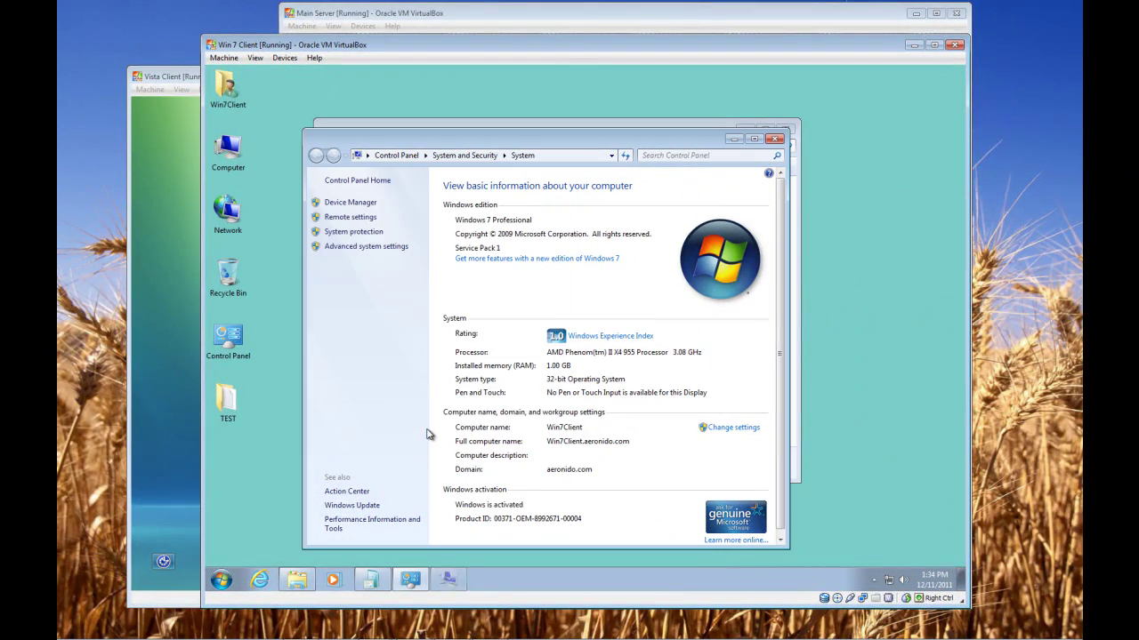
pyautogui.click(776, 140)
# Step: Close the TEST folder window and log the Win7Client user off Windows 7
pyautogui.click(785, 131)
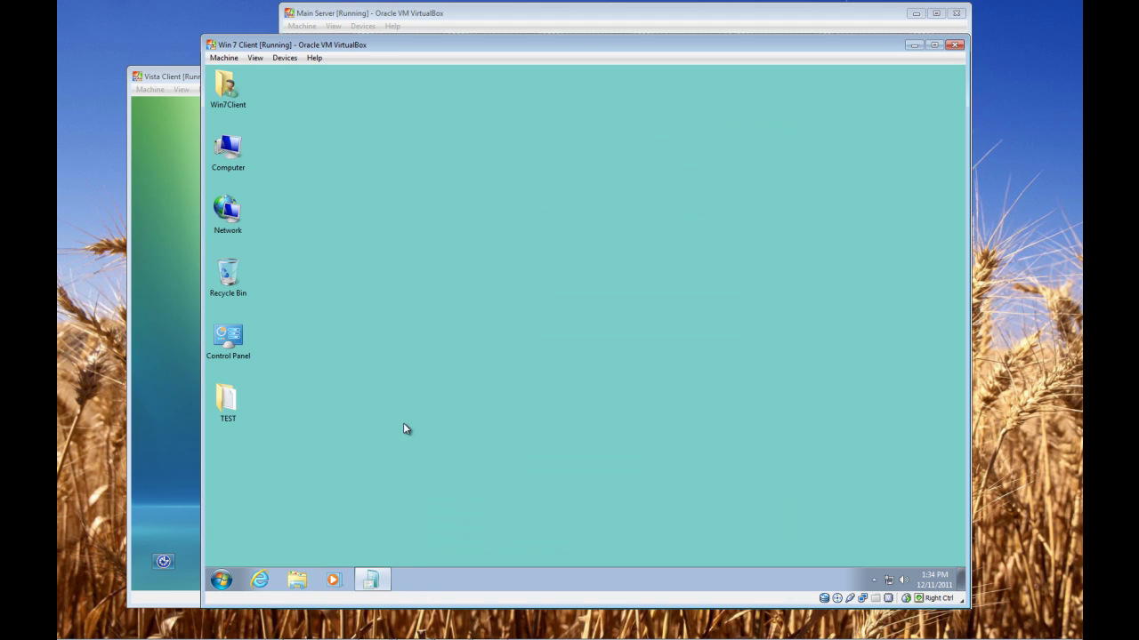
pyautogui.click(223, 579)
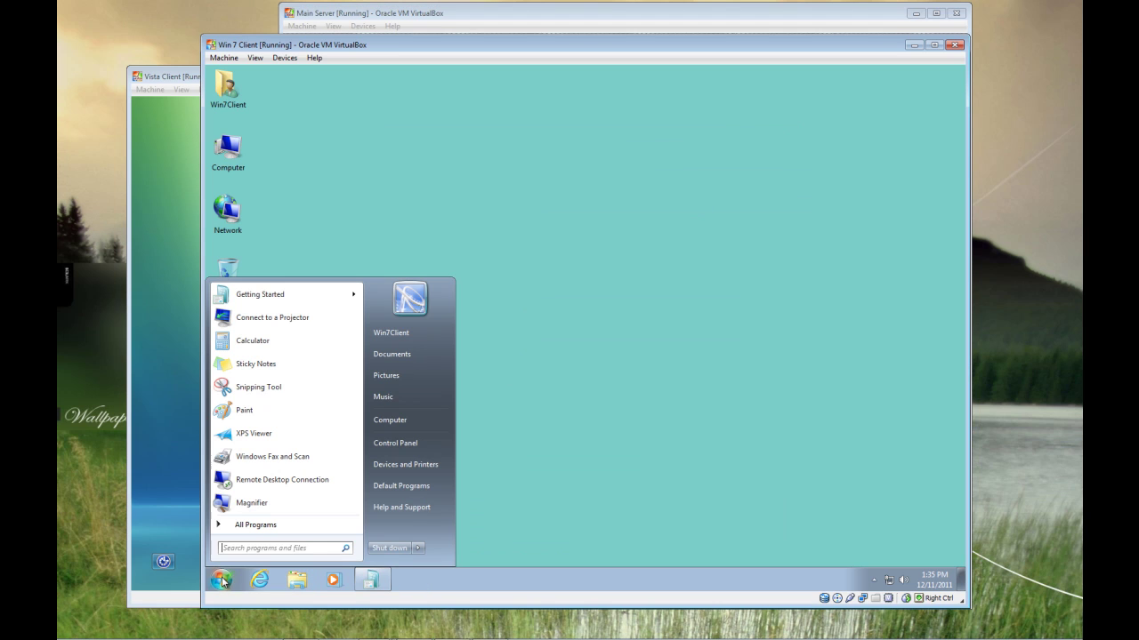
pyautogui.click(418, 548)
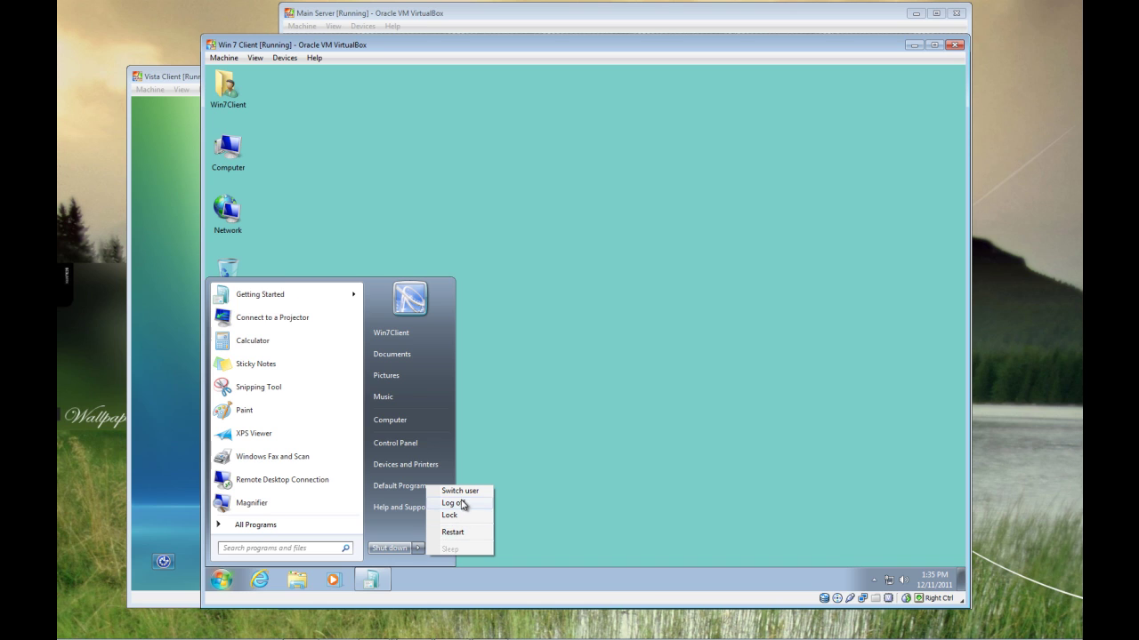
pyautogui.click(461, 502)
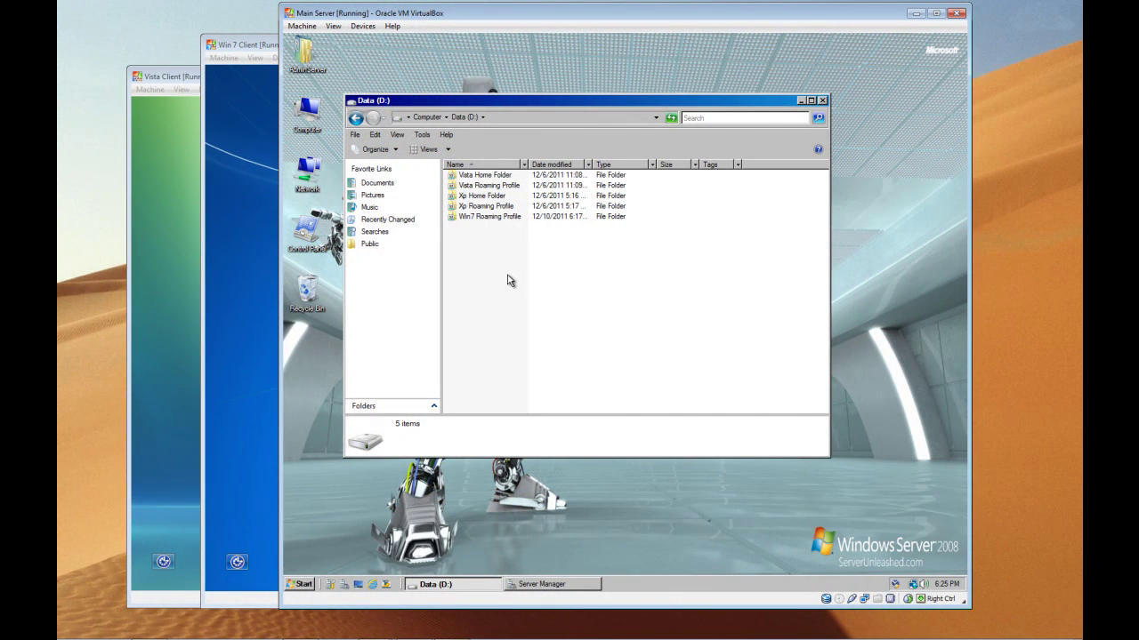
# Step: Create a new folder named 'Win7 Home Folder' on Data (D:)
pyautogui.rightClick(509, 281)
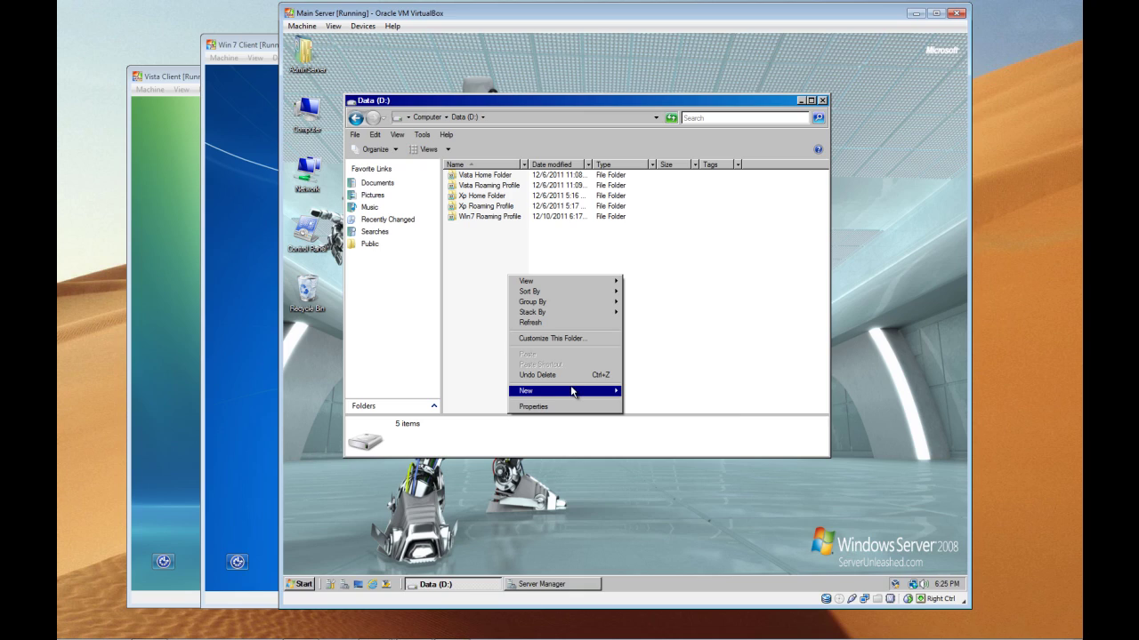
pyautogui.moveTo(584, 394)
pyautogui.click(642, 391)
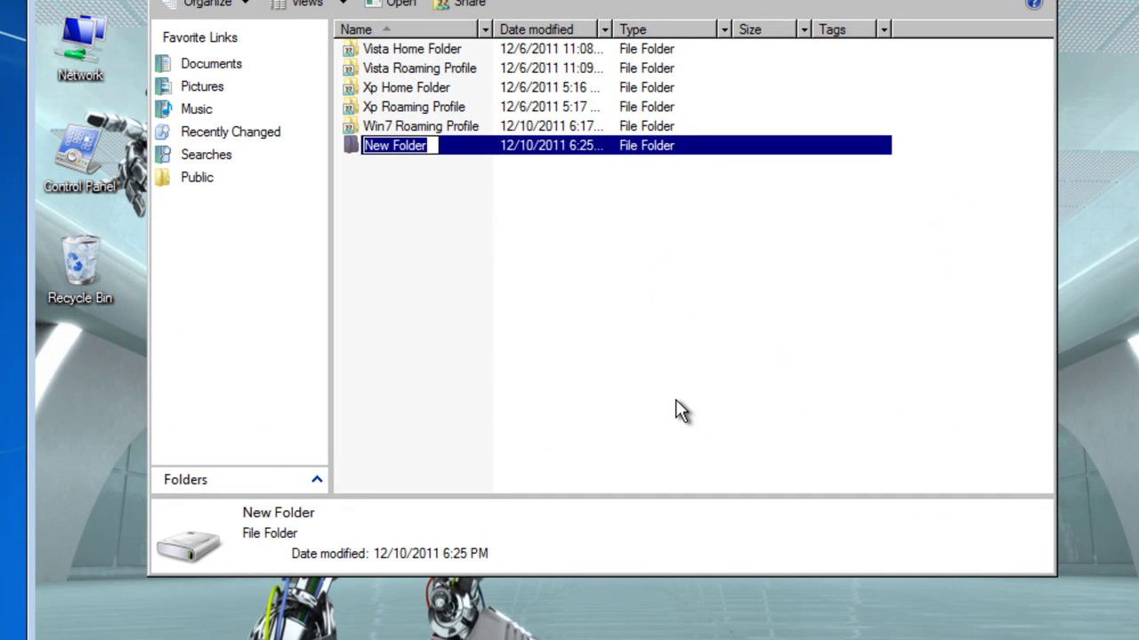
pyautogui.write('Win')
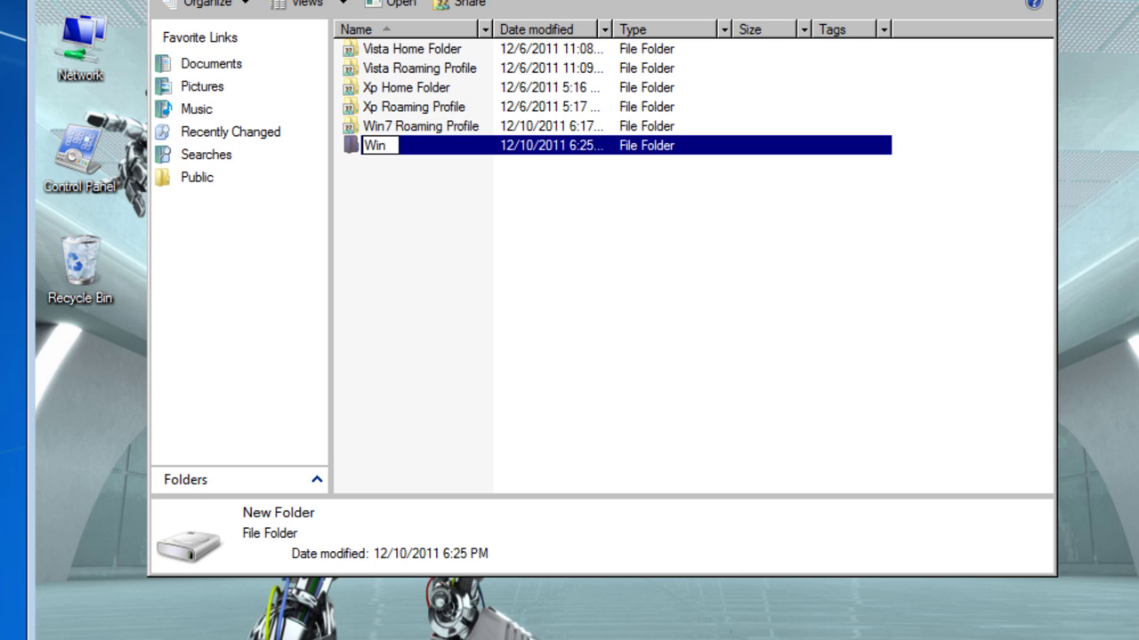
pyautogui.write('7 Home Folder')
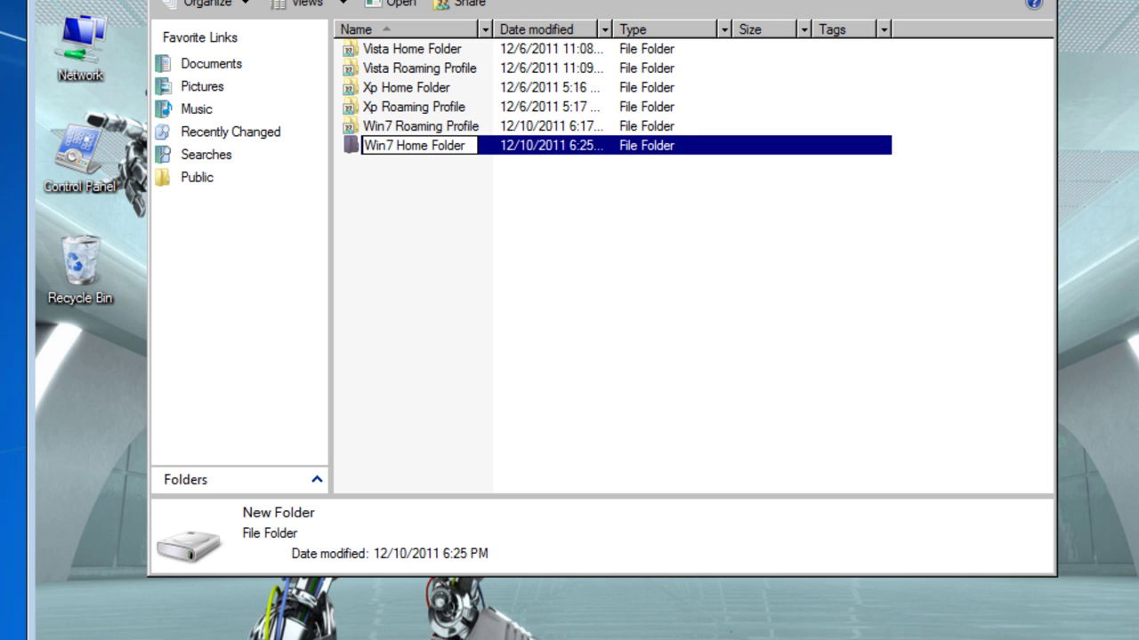
pyautogui.press('Return')
# Step: Share Win7 Home Folder with Win7Client as Co-owner
pyautogui.click(418, 149)
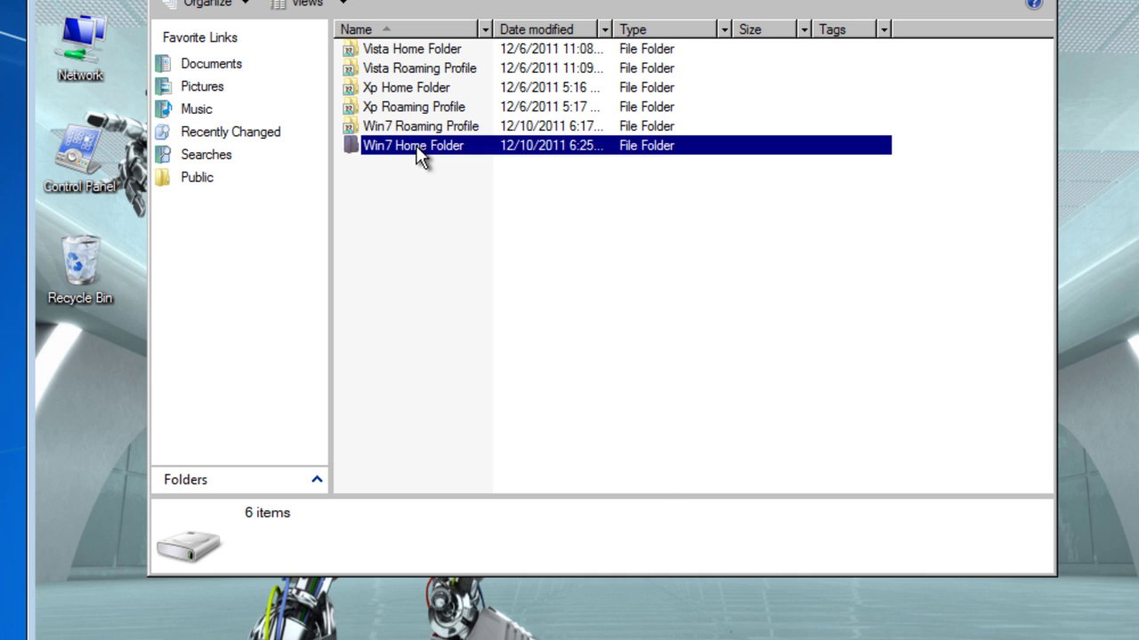
pyautogui.rightClick(418, 150)
pyautogui.click(447, 205)
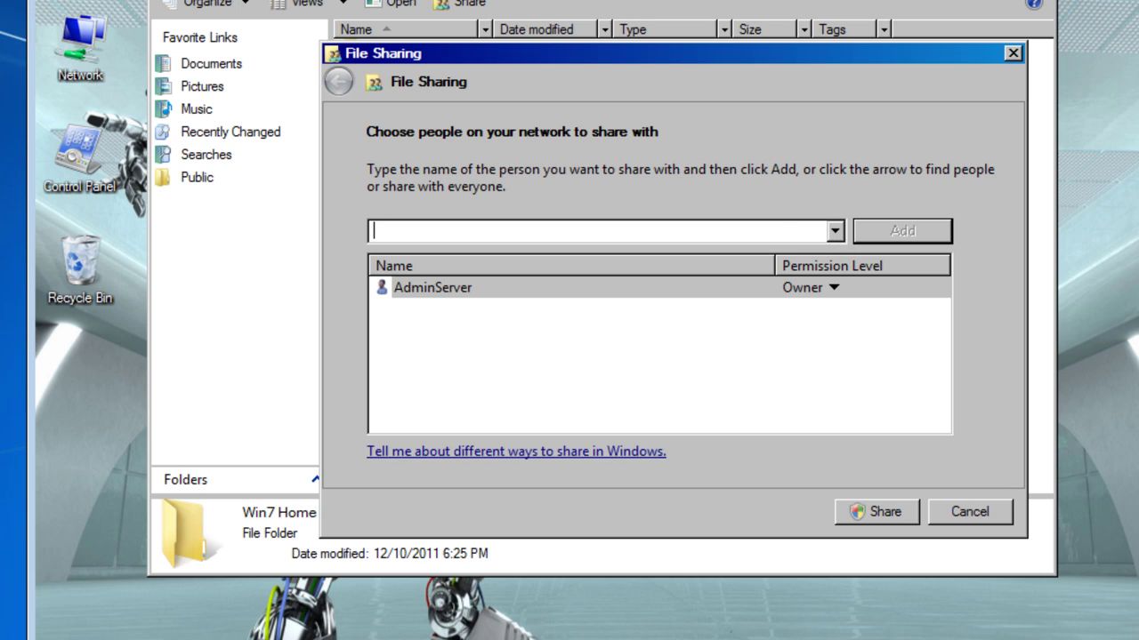
pyautogui.write('Win7C')
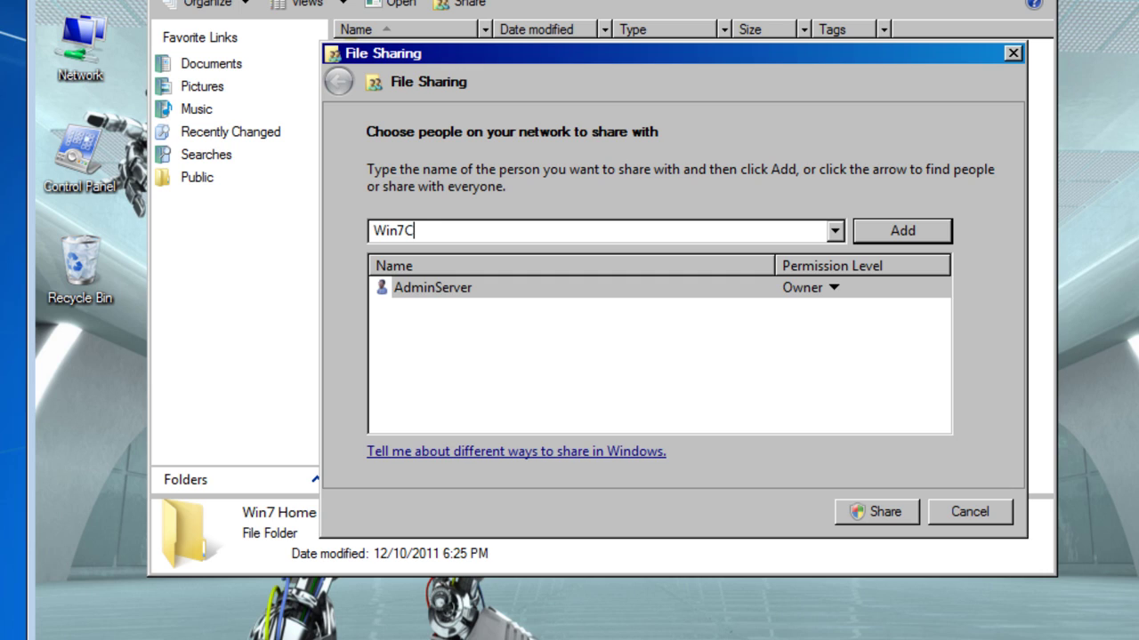
pyautogui.write('lient')
pyautogui.press('Return')
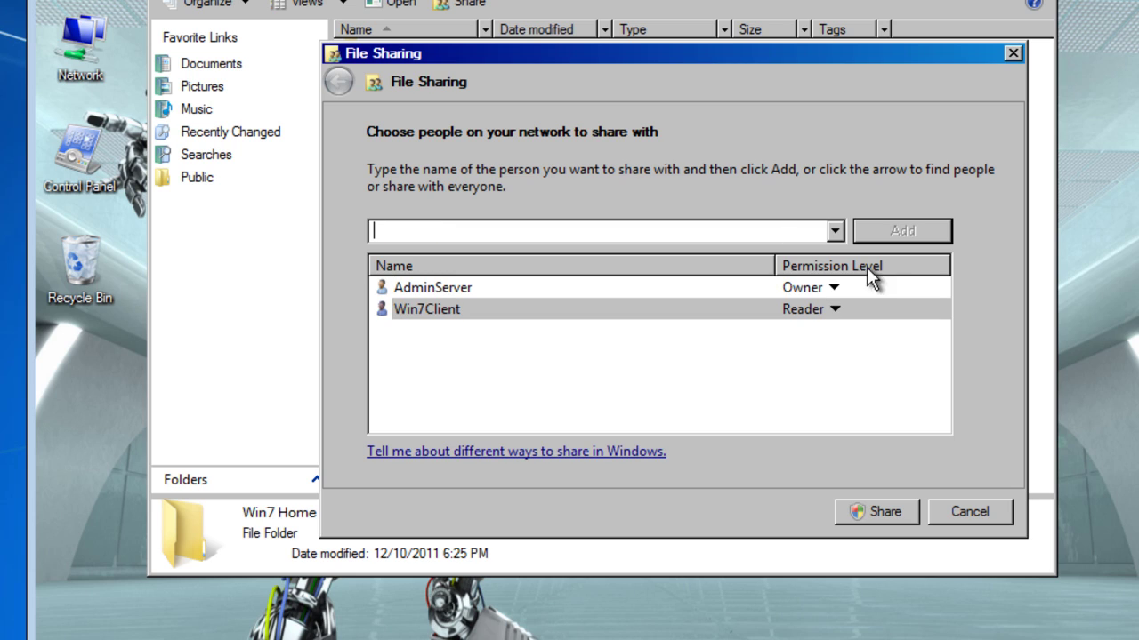
pyautogui.click(836, 310)
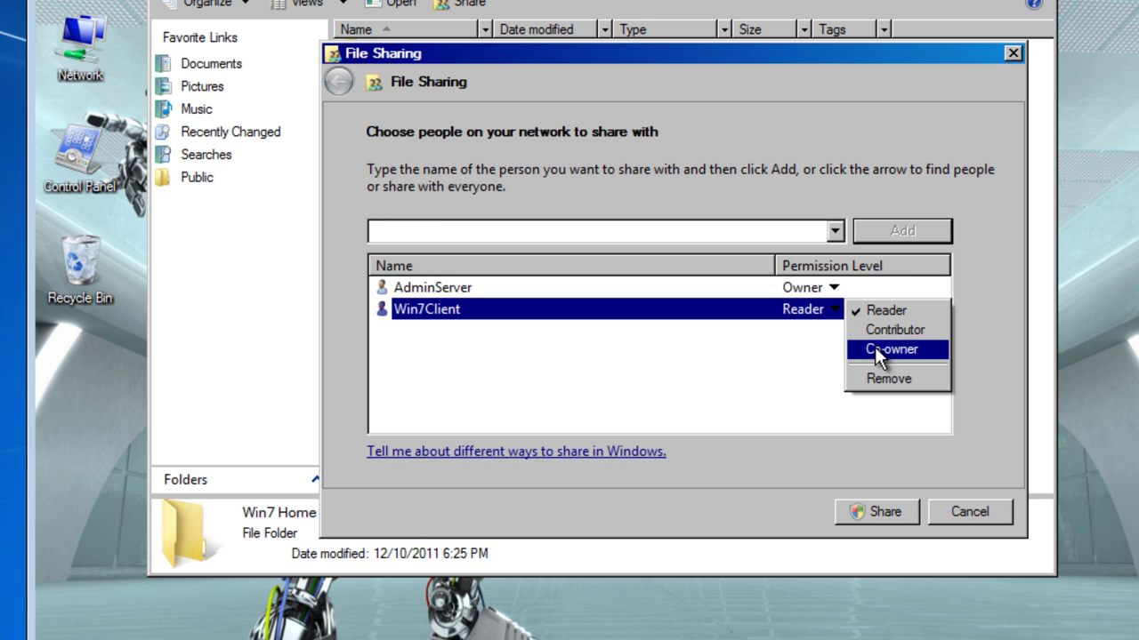
pyautogui.click(874, 349)
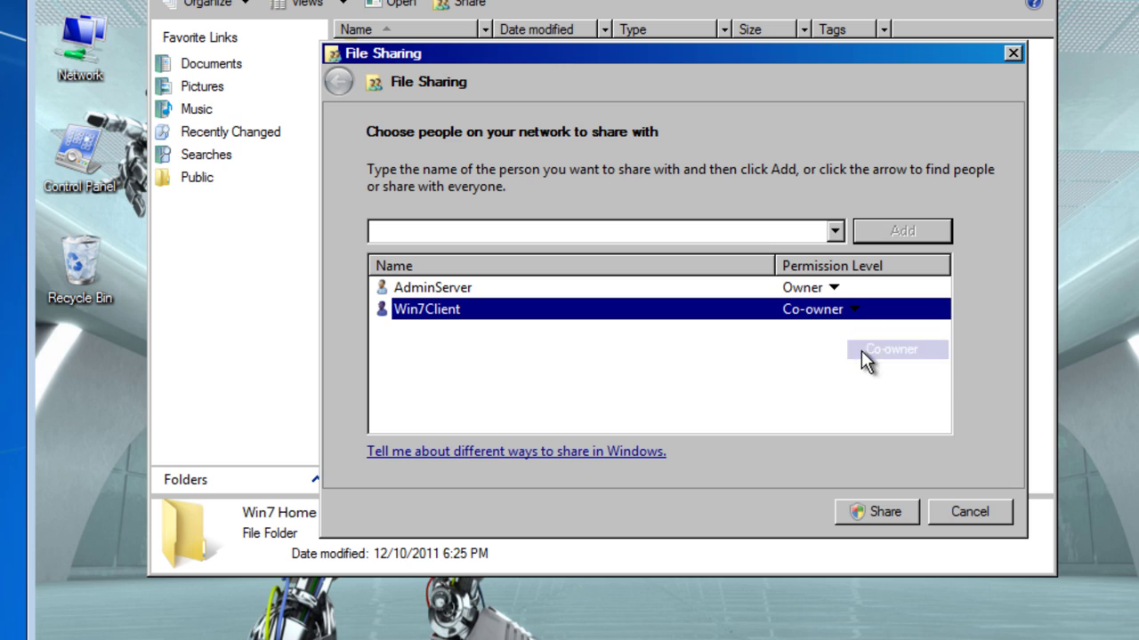
pyautogui.click(868, 513)
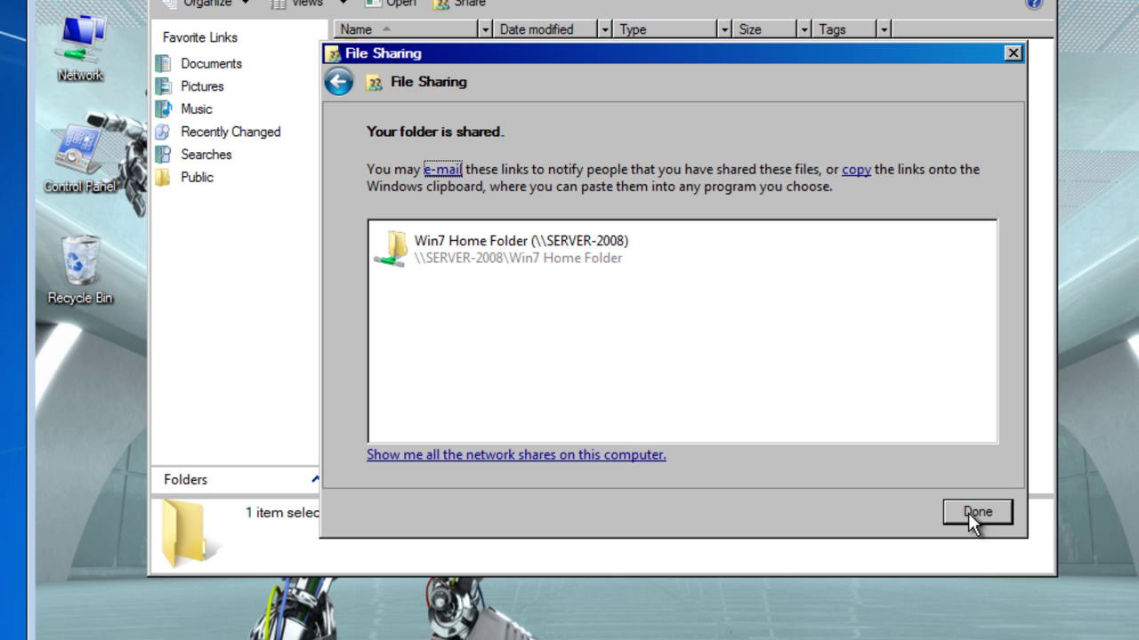
pyautogui.click(977, 512)
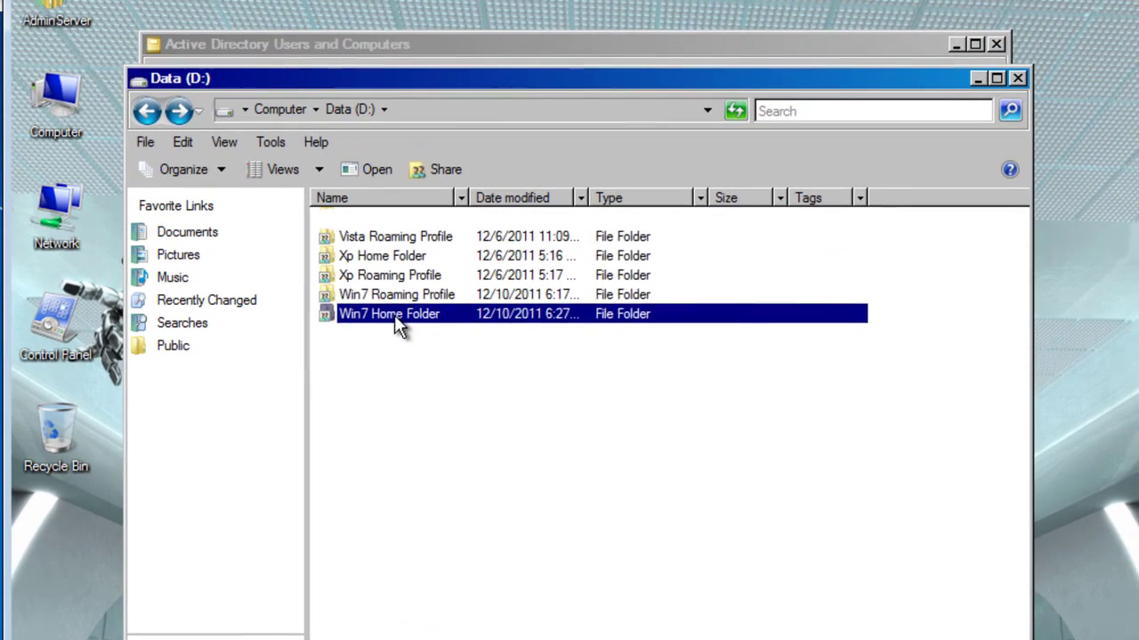
# Step: Copy the D:\Win7 Home Folder path from the Explorer address bar
pyautogui.doubleClick(401, 145)
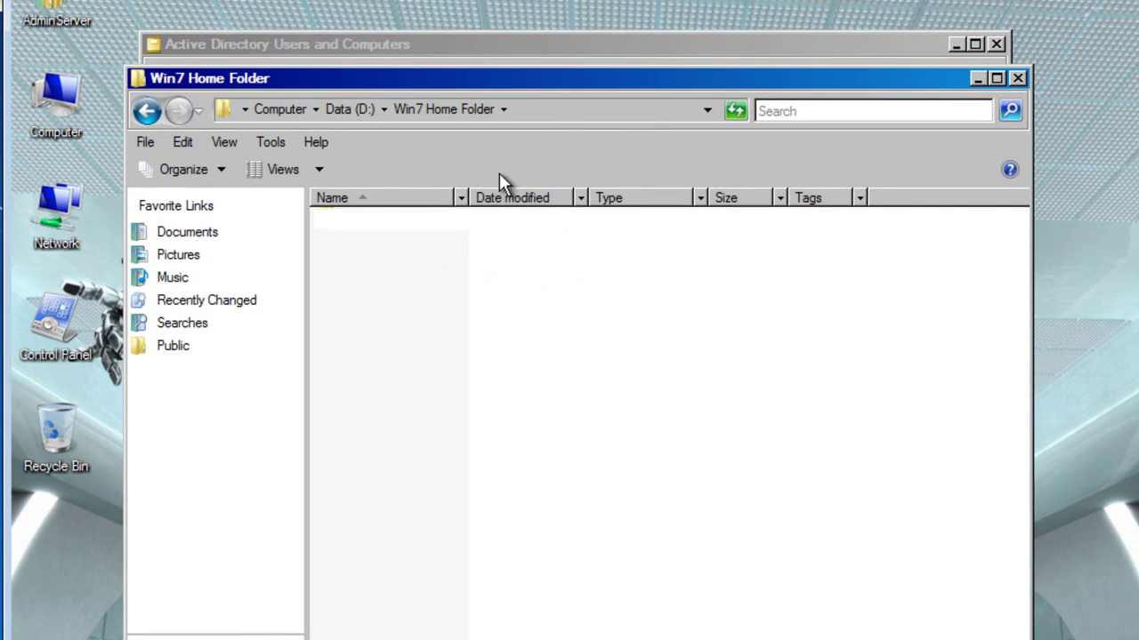
pyautogui.click(556, 108)
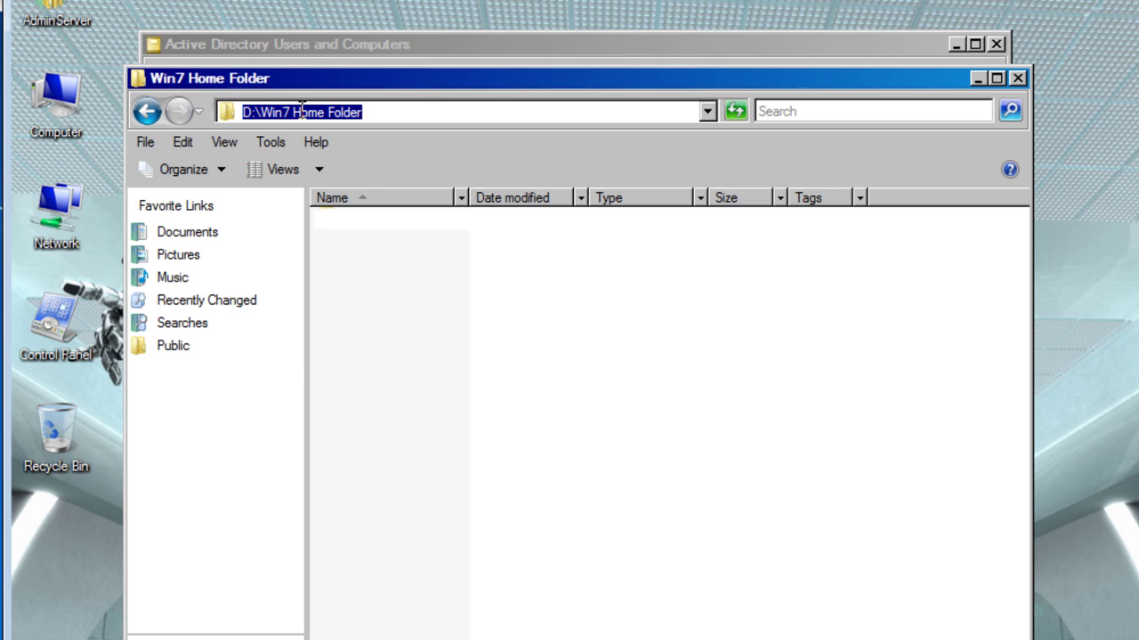
pyautogui.rightClick(301, 111)
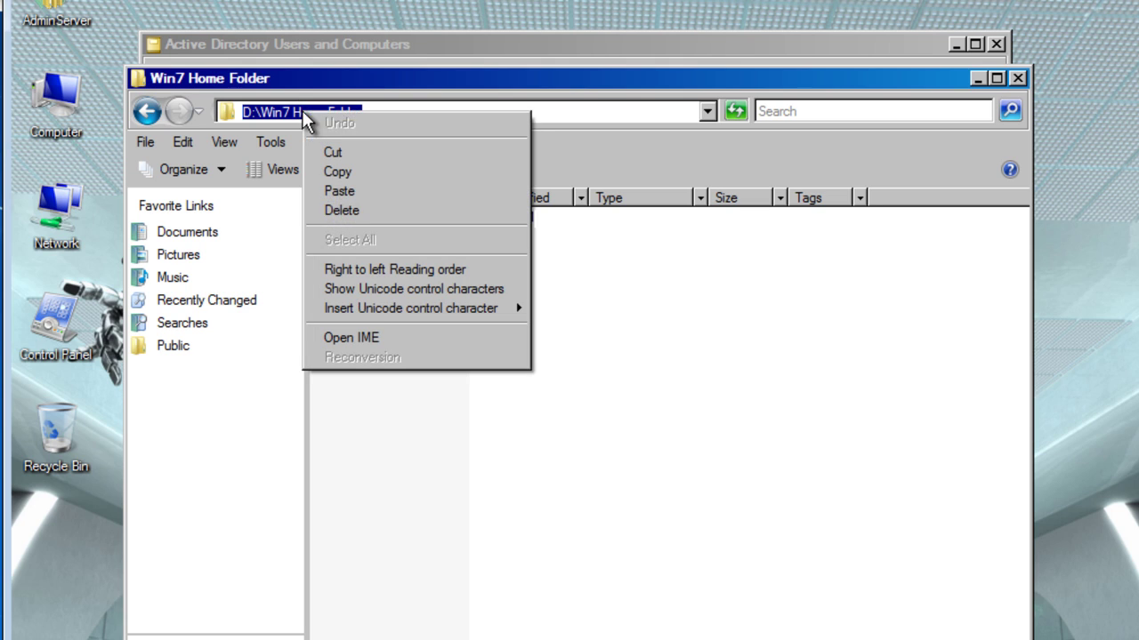
pyautogui.click(342, 175)
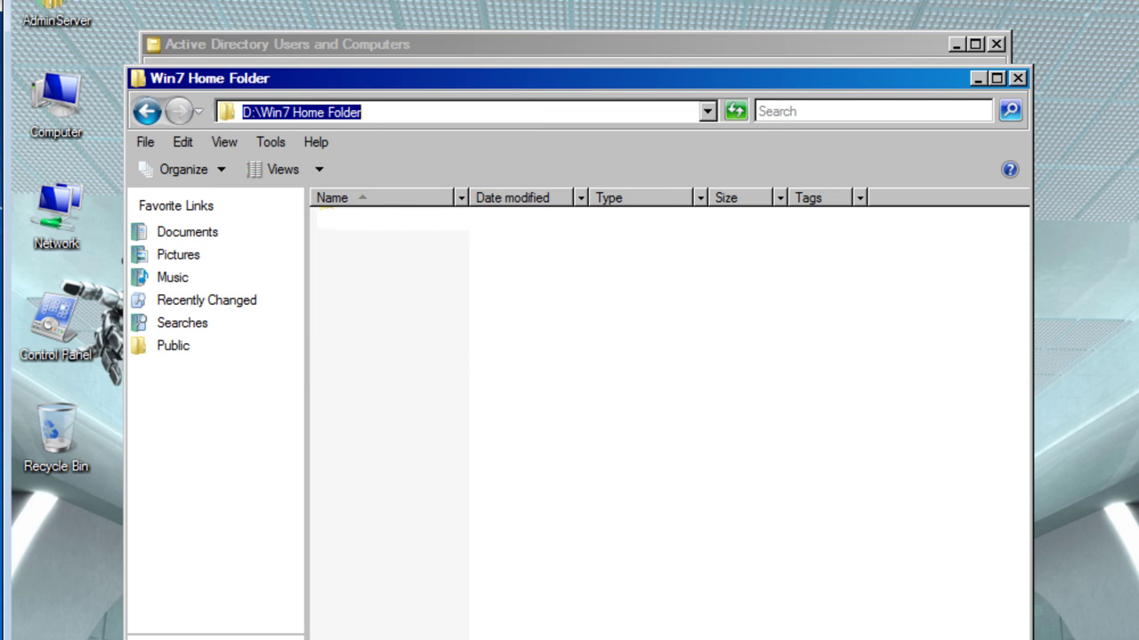
# Step: Set Win7Client's Profile local path to D:\Win7 Home Folder\Win7Client
pyautogui.hotkey('alt', 'Tab')
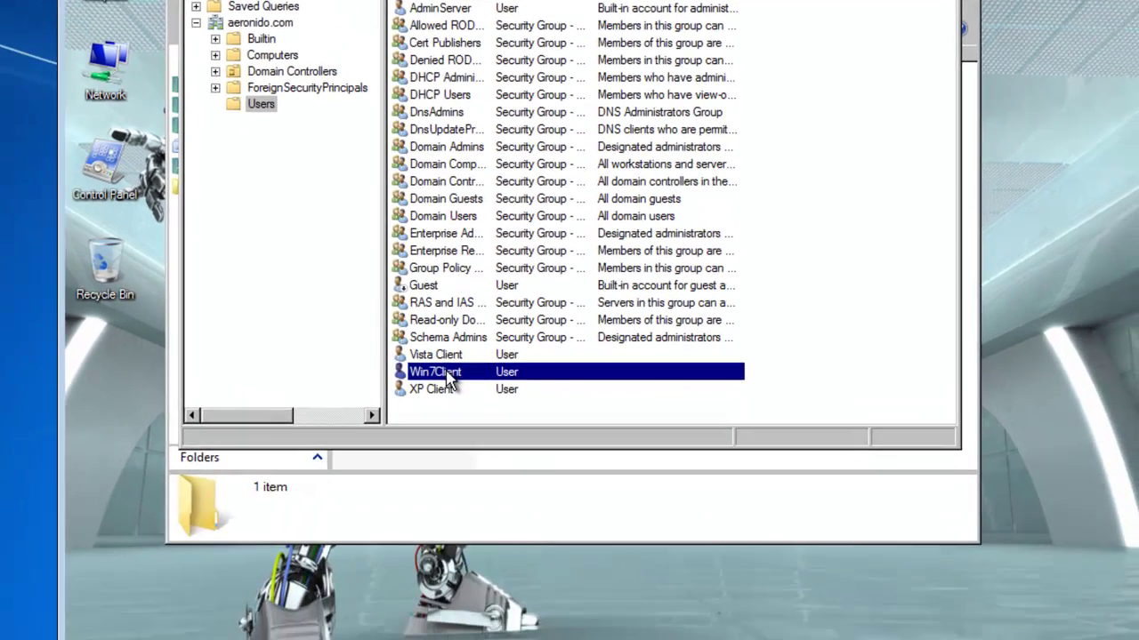
pyautogui.rightClick(446, 371)
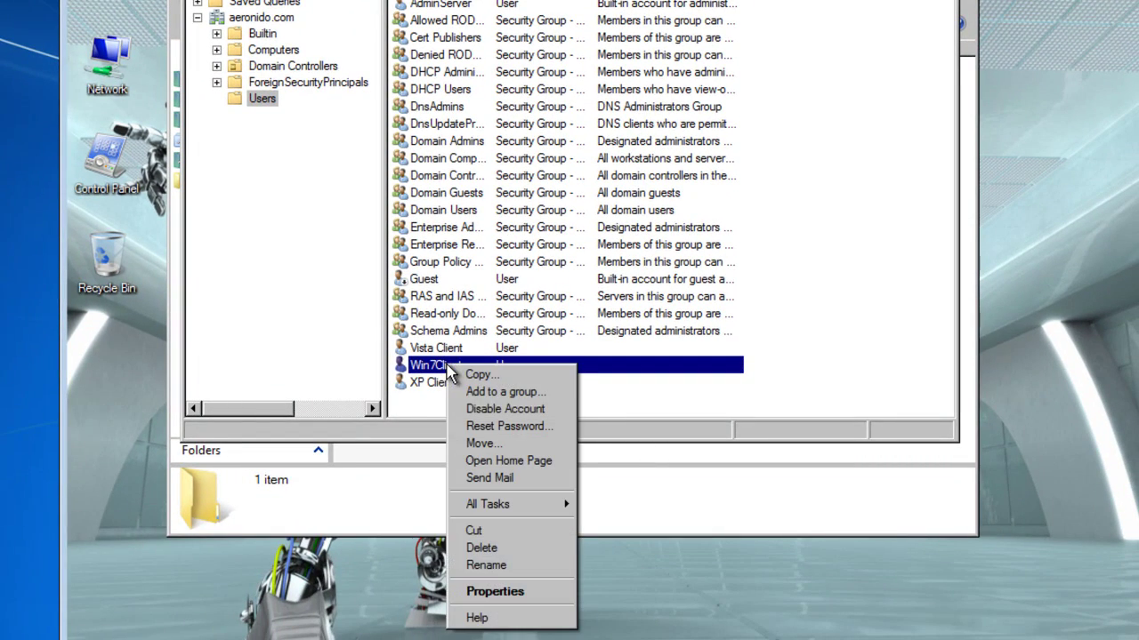
pyautogui.click(494, 592)
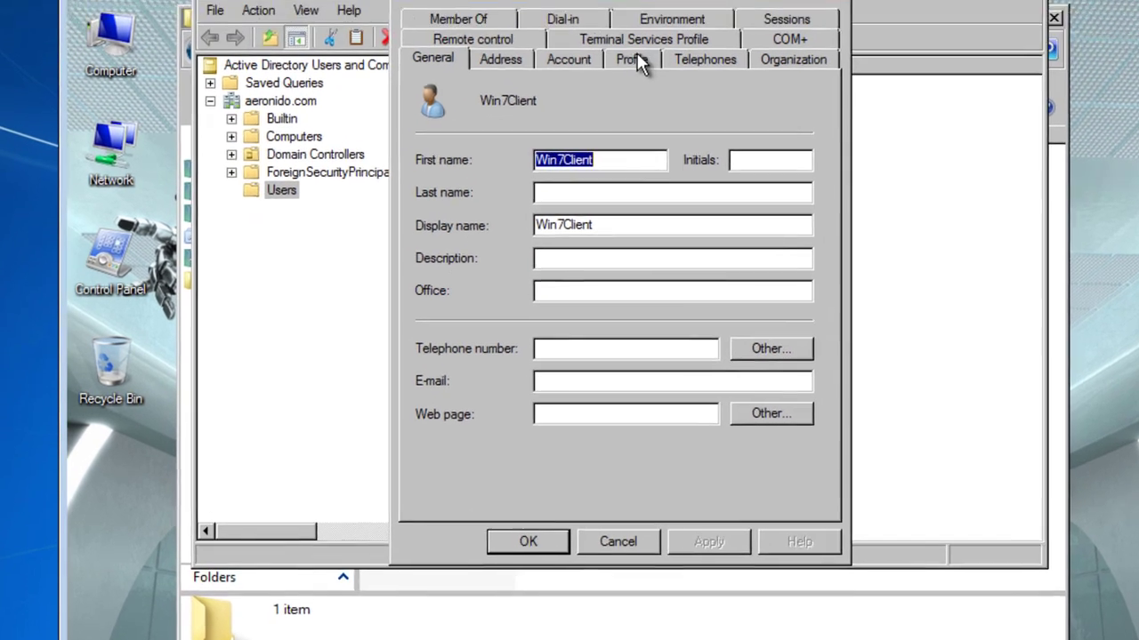
pyautogui.click(634, 58)
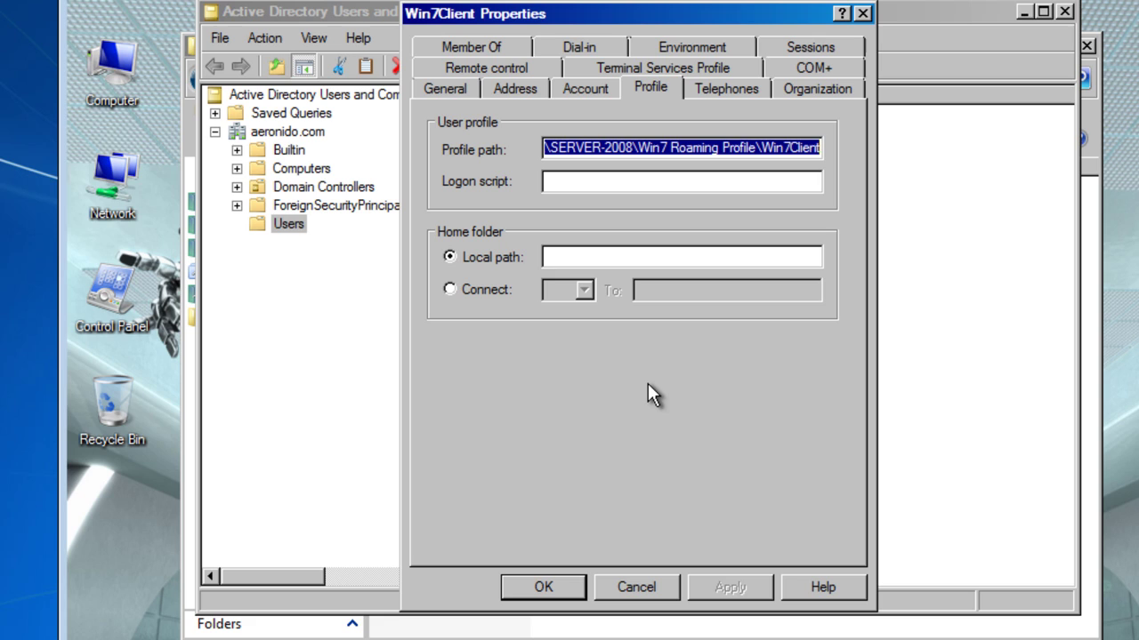
pyautogui.click(629, 256)
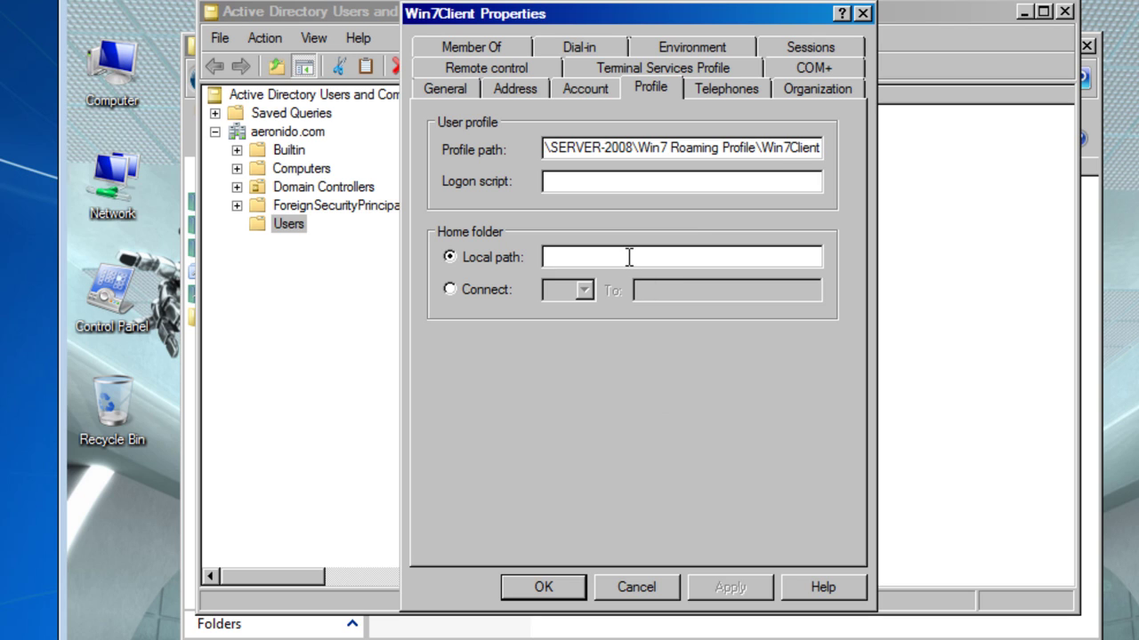
pyautogui.rightClick(629, 256)
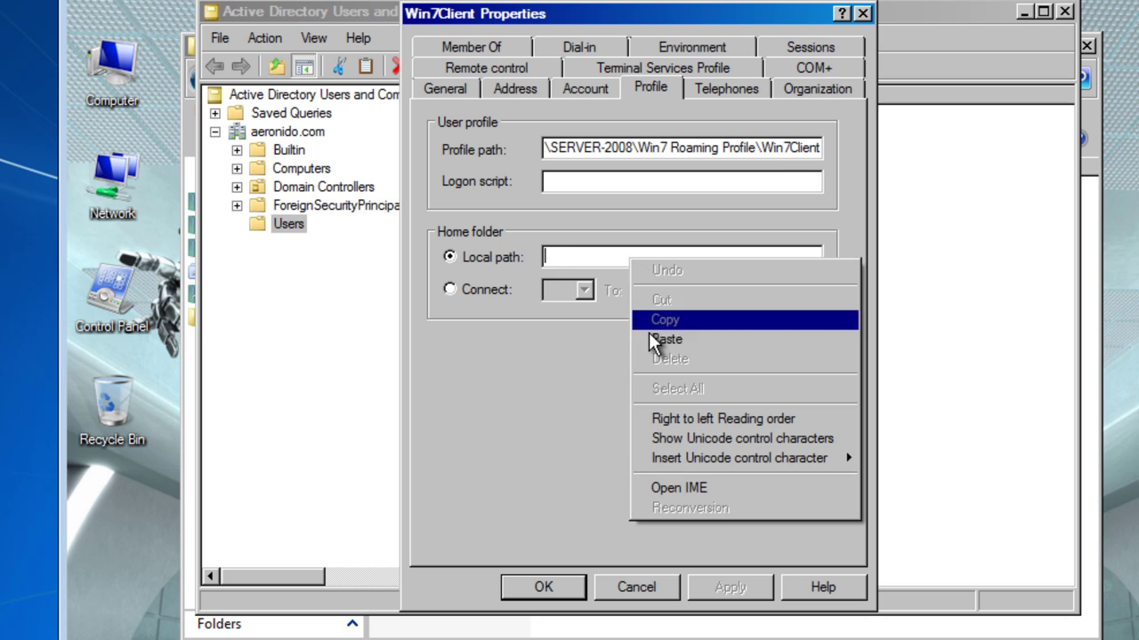
pyautogui.click(663, 338)
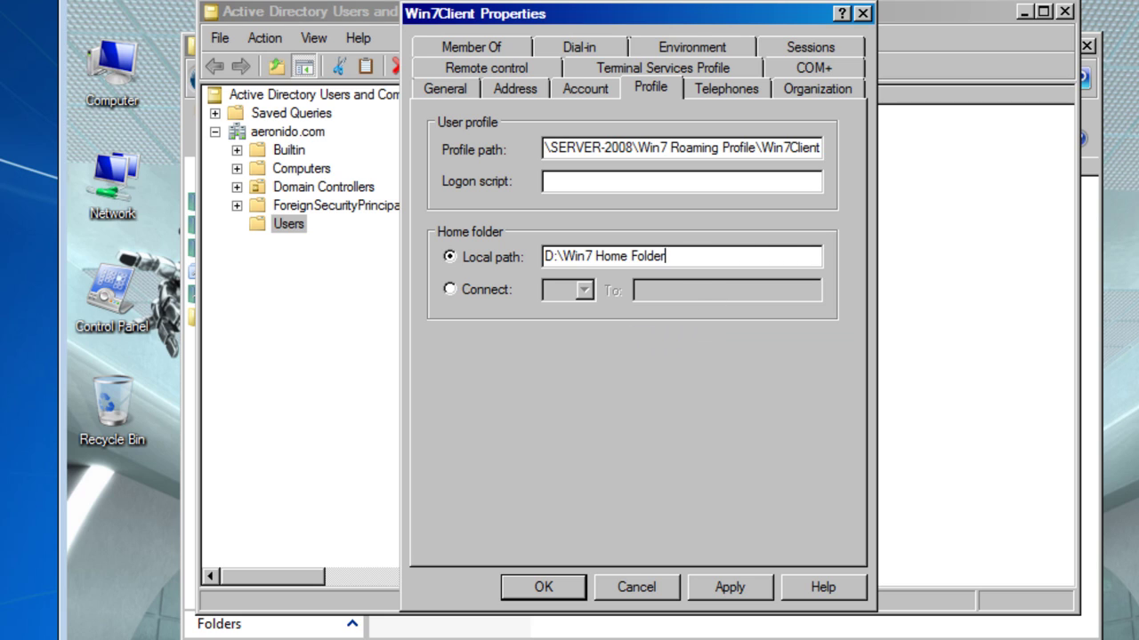
pyautogui.write('\\Win7Client')
# Step: Switch the home folder to Connect and copy the Win7 Home Folder network path from its Sharing tab
pyautogui.click(449, 289)
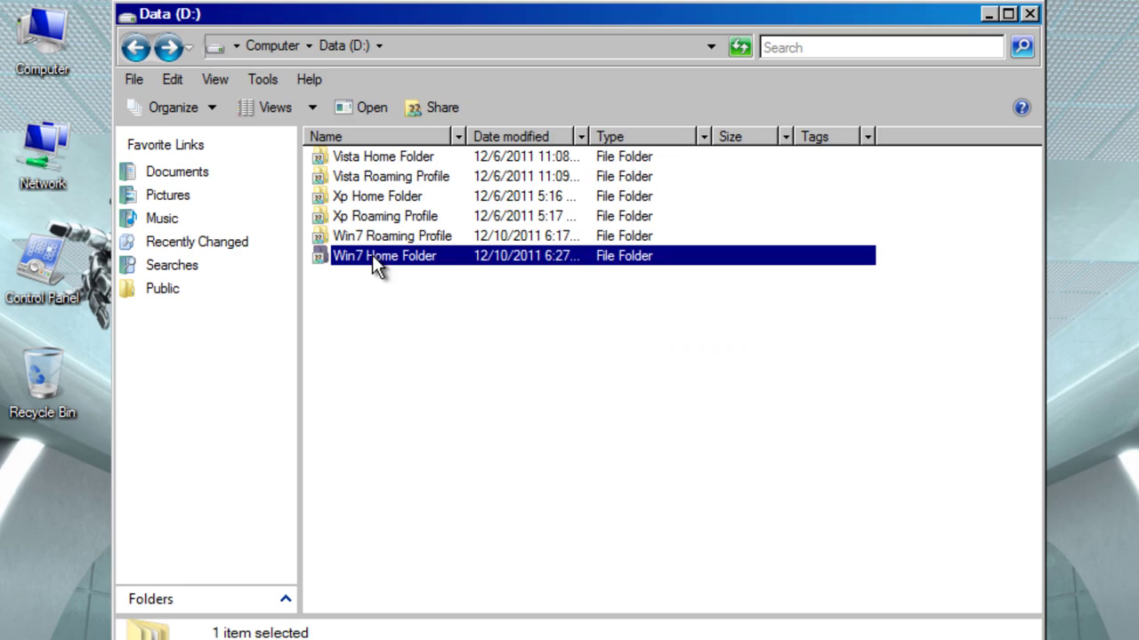
pyautogui.rightClick(371, 256)
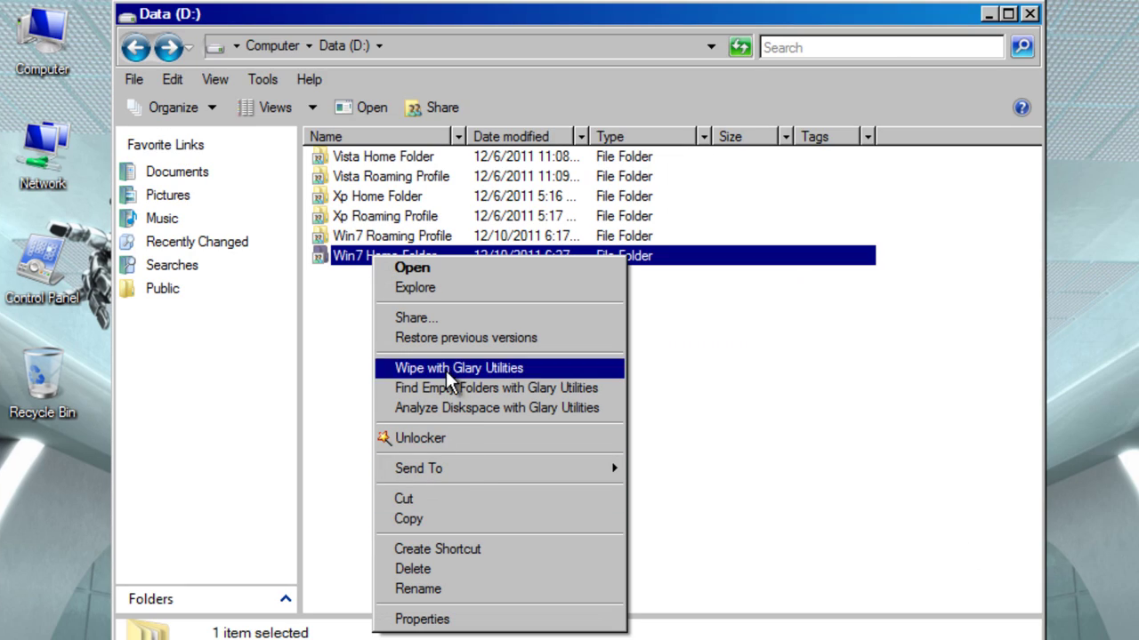
pyautogui.click(445, 616)
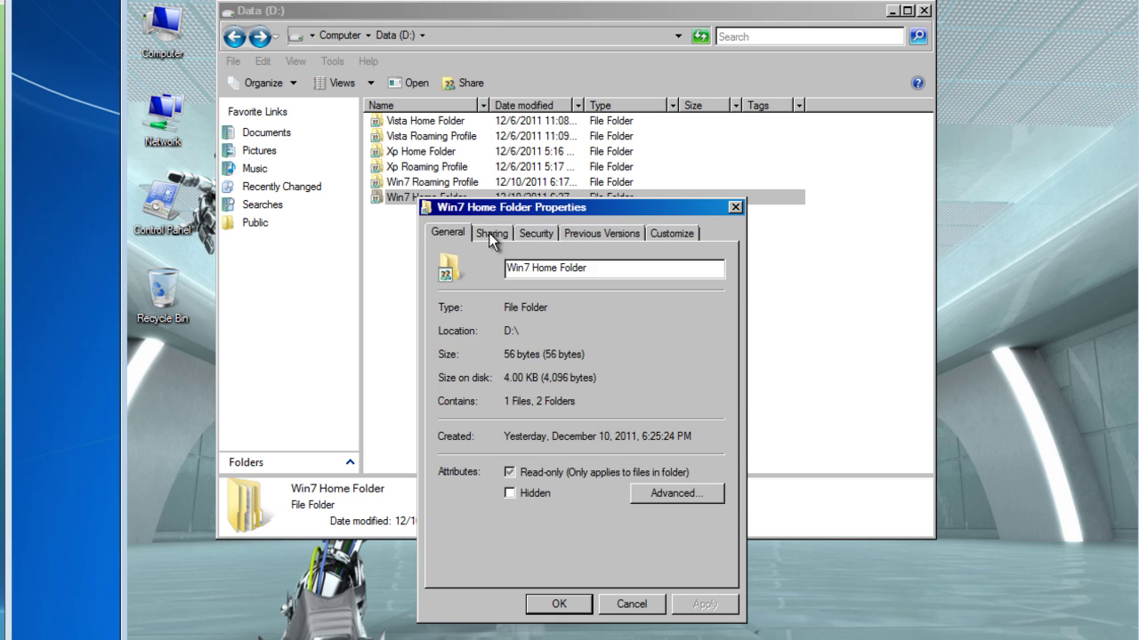
pyautogui.click(484, 251)
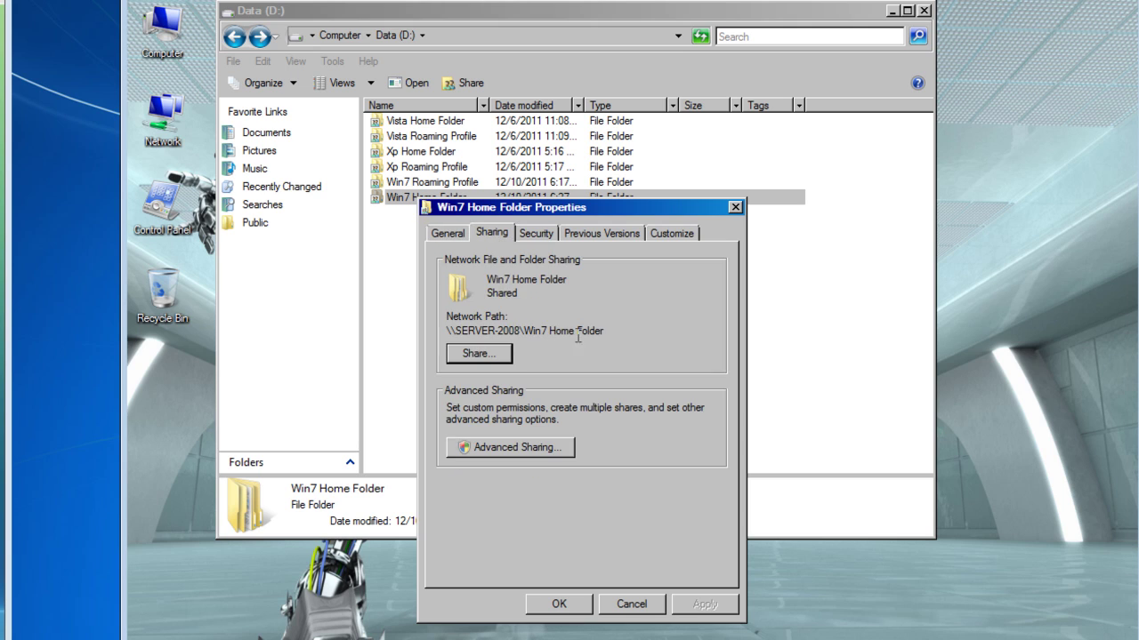
pyautogui.moveTo(605, 331); pyautogui.dragTo(445, 331)
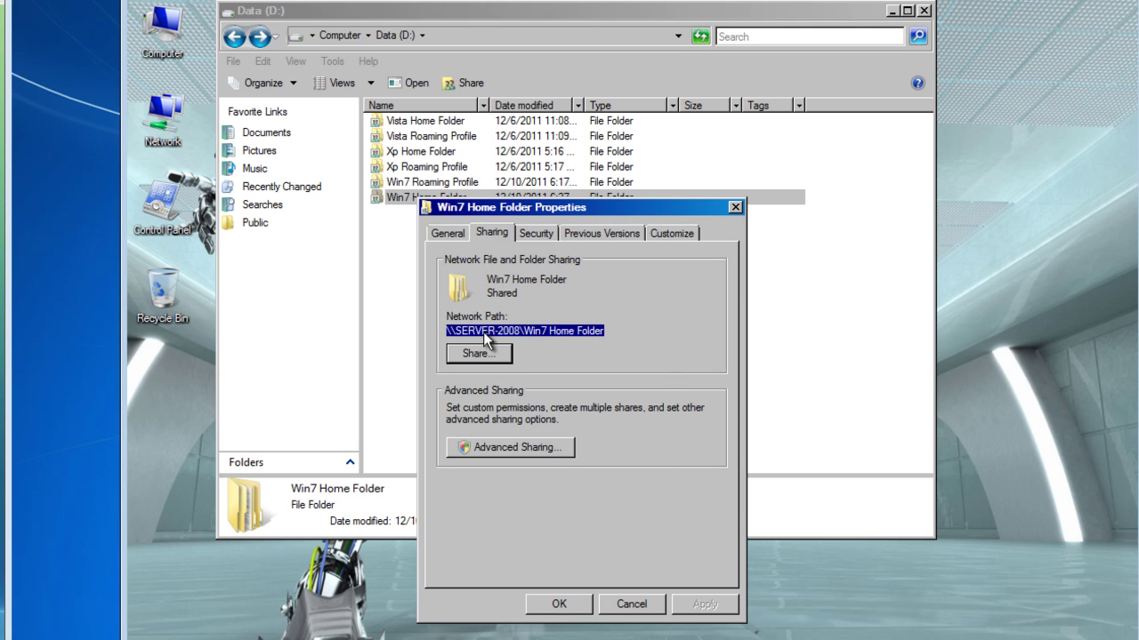
pyautogui.rightClick(486, 338)
pyautogui.click(511, 382)
pyautogui.click(503, 1)
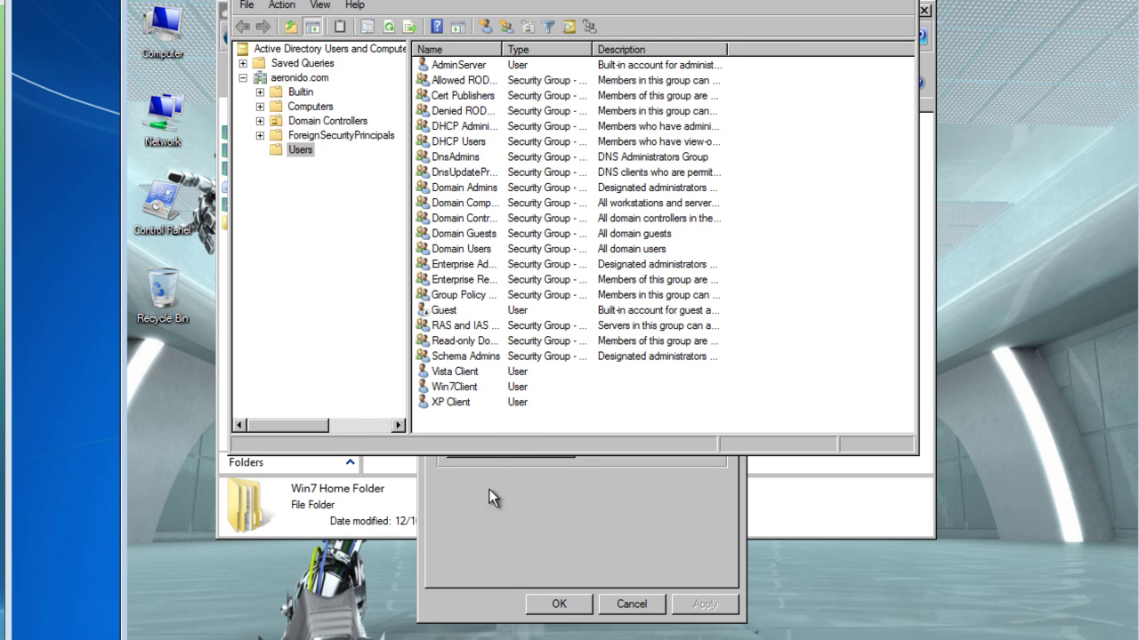
pyautogui.click(485, 585)
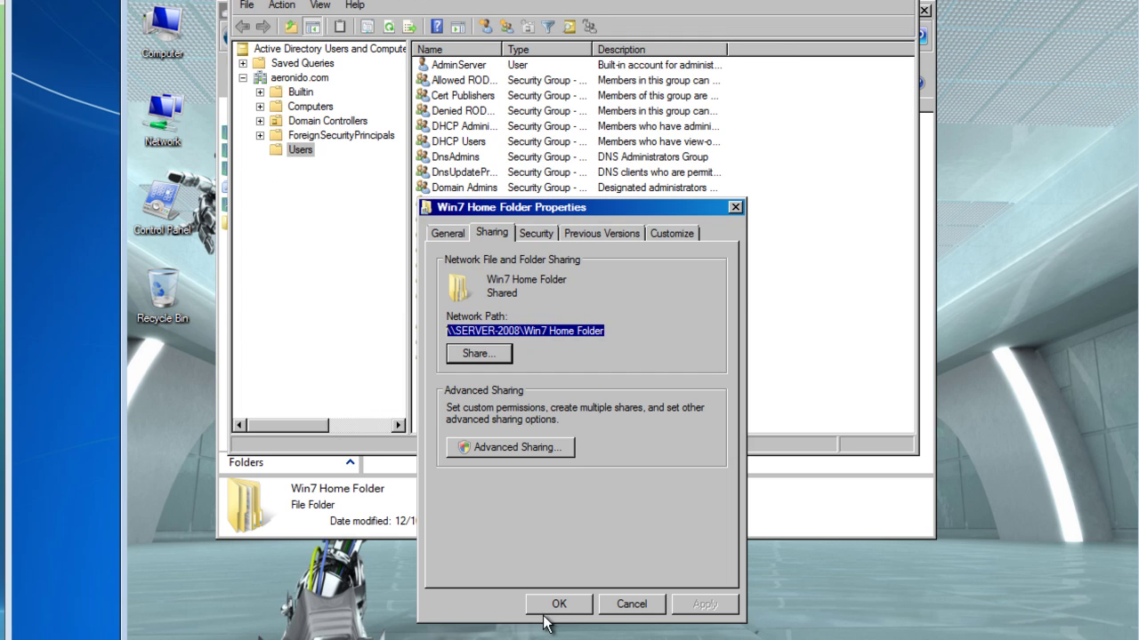
pyautogui.click(550, 609)
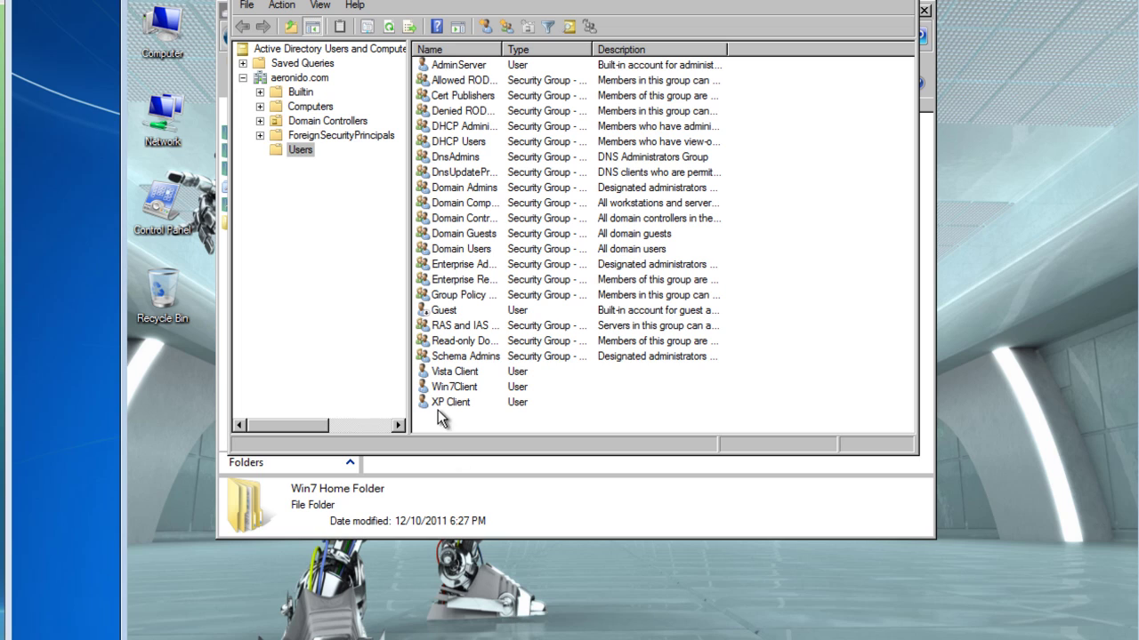
# Step: Map Z: to \\SERVER-2008\Win7 Home Folder\%username% in Win7Client's home folder settings
pyautogui.rightClick(453, 388)
pyautogui.click(489, 589)
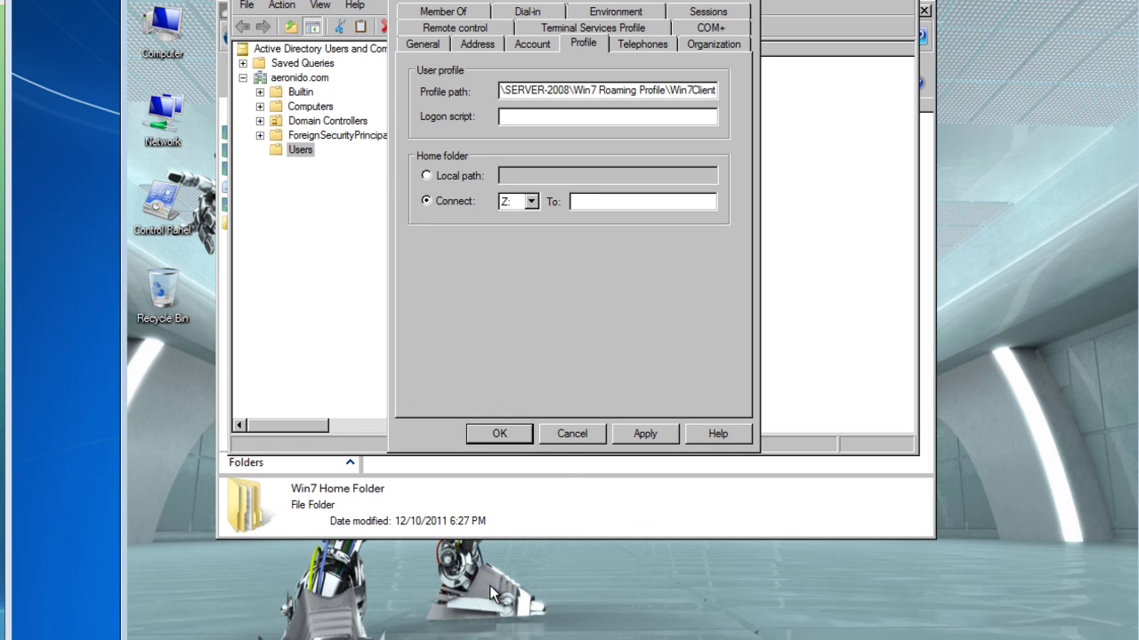
pyautogui.rightClick(588, 203)
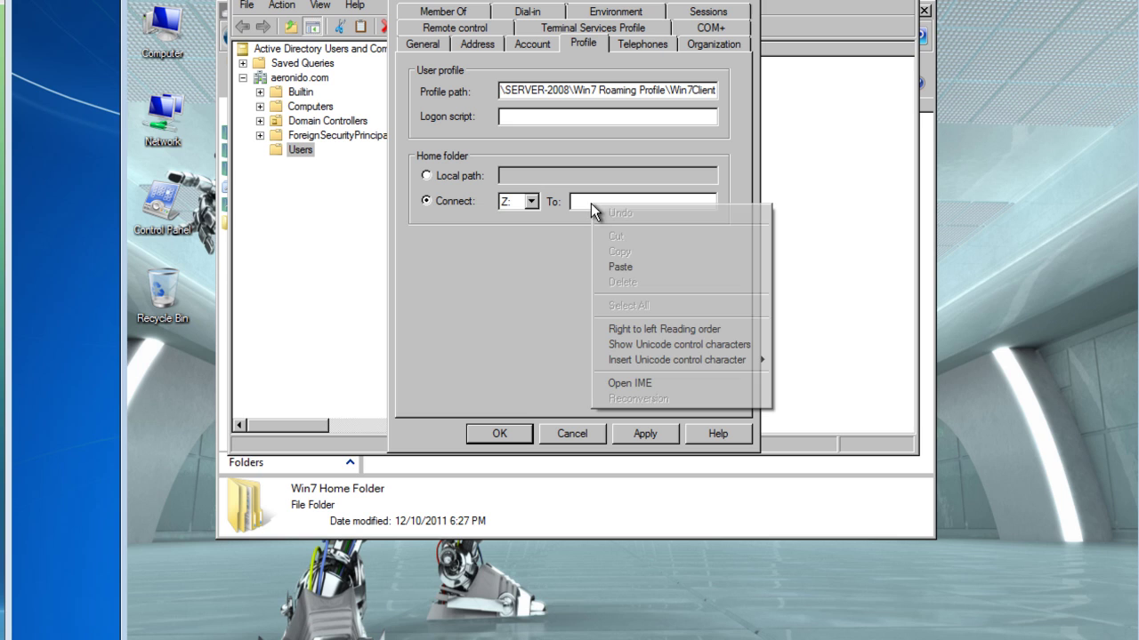
pyautogui.click(629, 267)
pyautogui.click(530, 201)
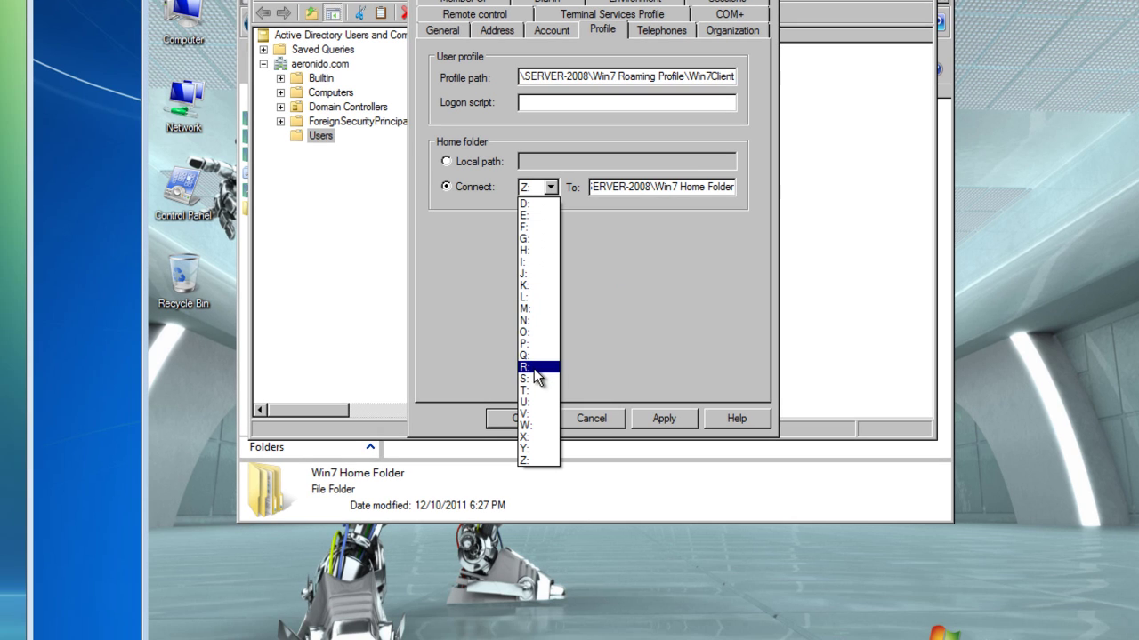
pyautogui.click(573, 248)
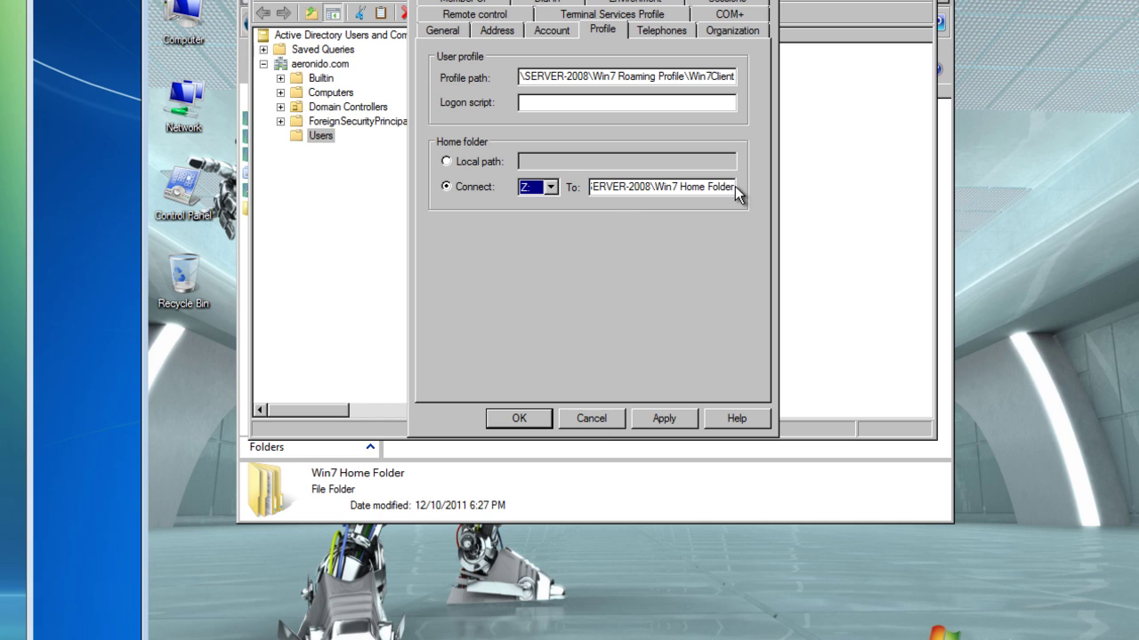
pyautogui.click(734, 188)
pyautogui.write('\\')
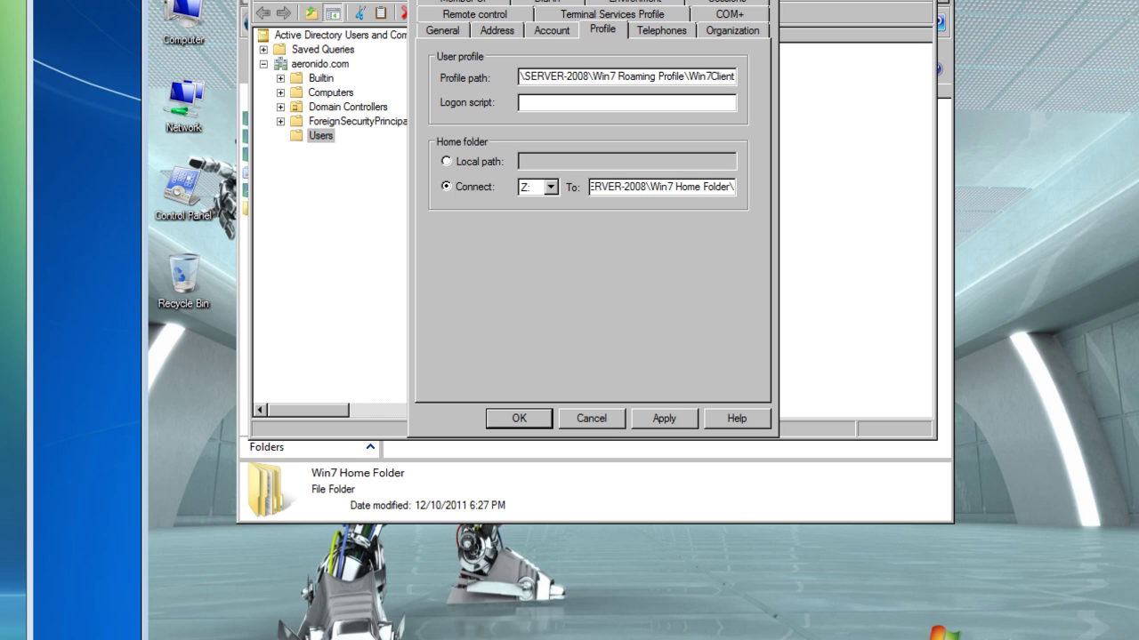
pyautogui.write('W')
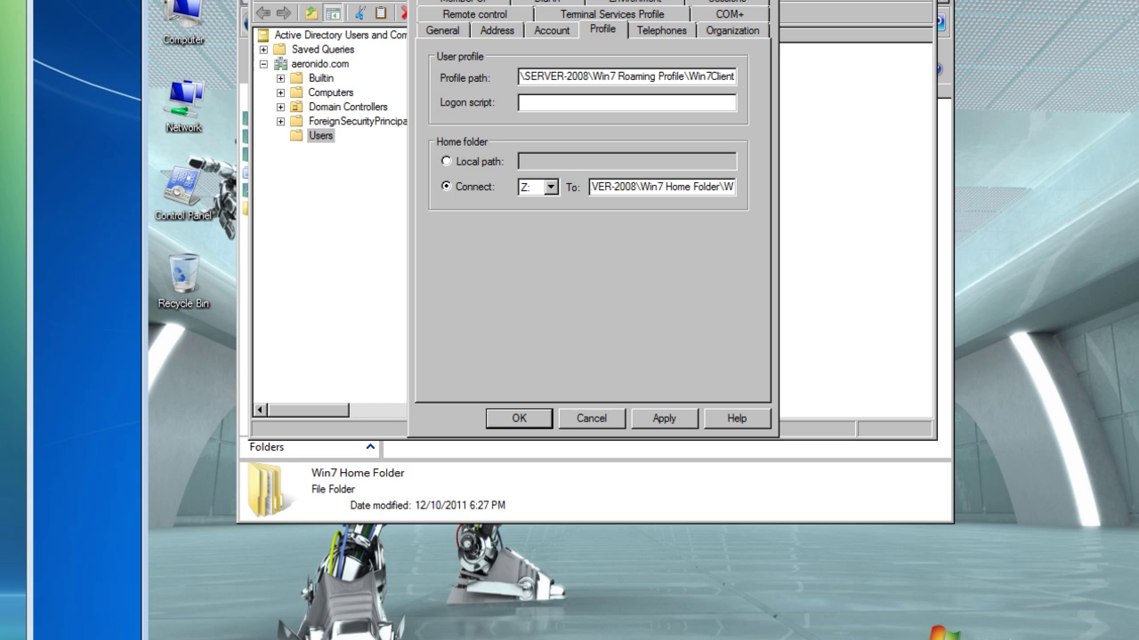
pyautogui.write('in')
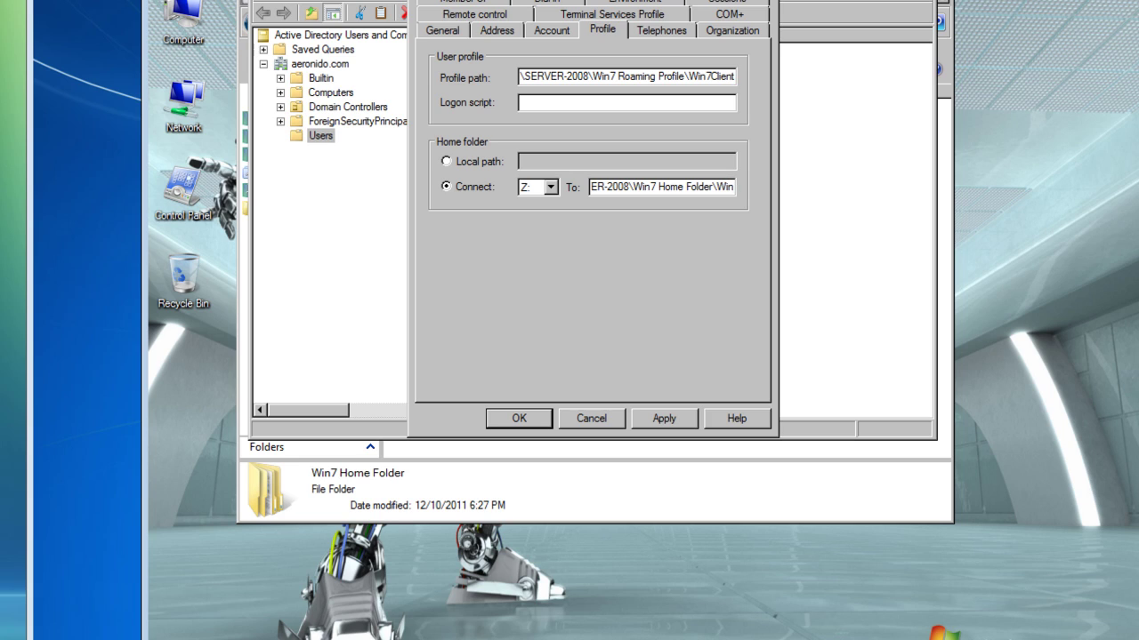
pyautogui.write('7')
pyautogui.write('C')
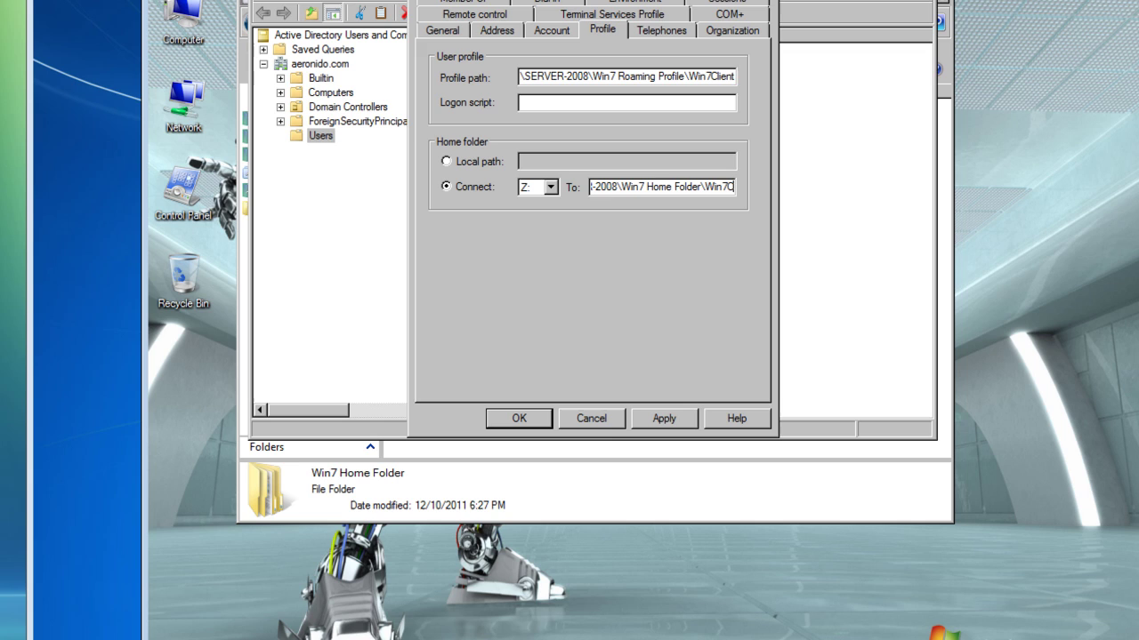
pyautogui.write('lient')
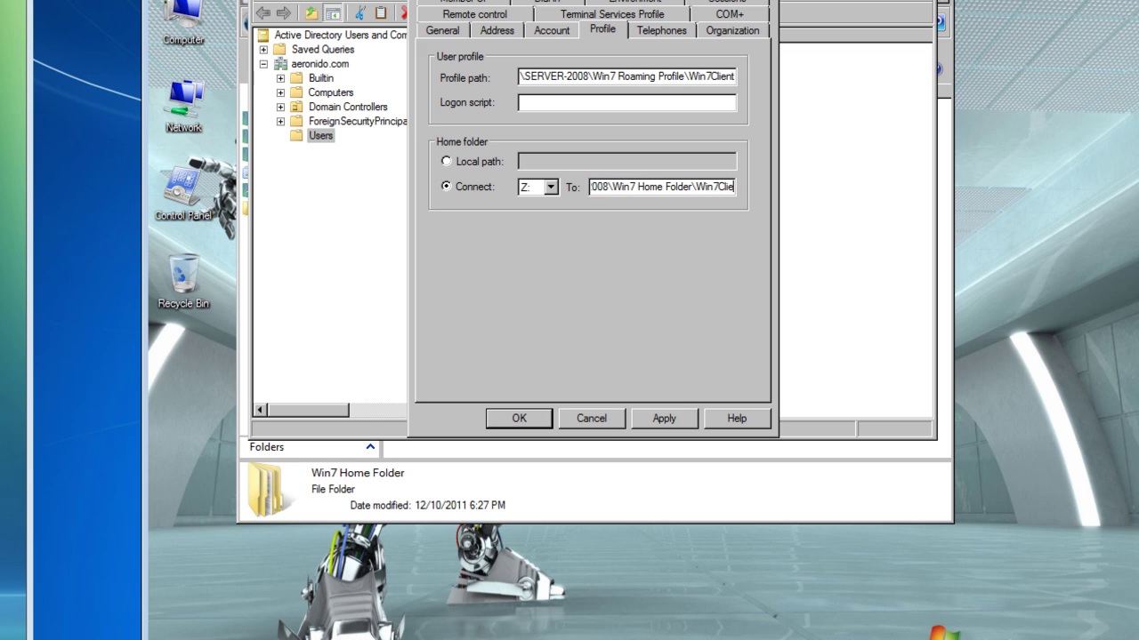
pyautogui.press('BackSpace')
pyautogui.press('BackSpace')
pyautogui.press('BackSpace')
pyautogui.press('BackSpace')
pyautogui.press('BackSpace')
pyautogui.press('BackSpace')
pyautogui.press('BackSpace')
pyautogui.press('BackSpace')
pyautogui.press('BackSpace')
pyautogui.press('BackSpace')
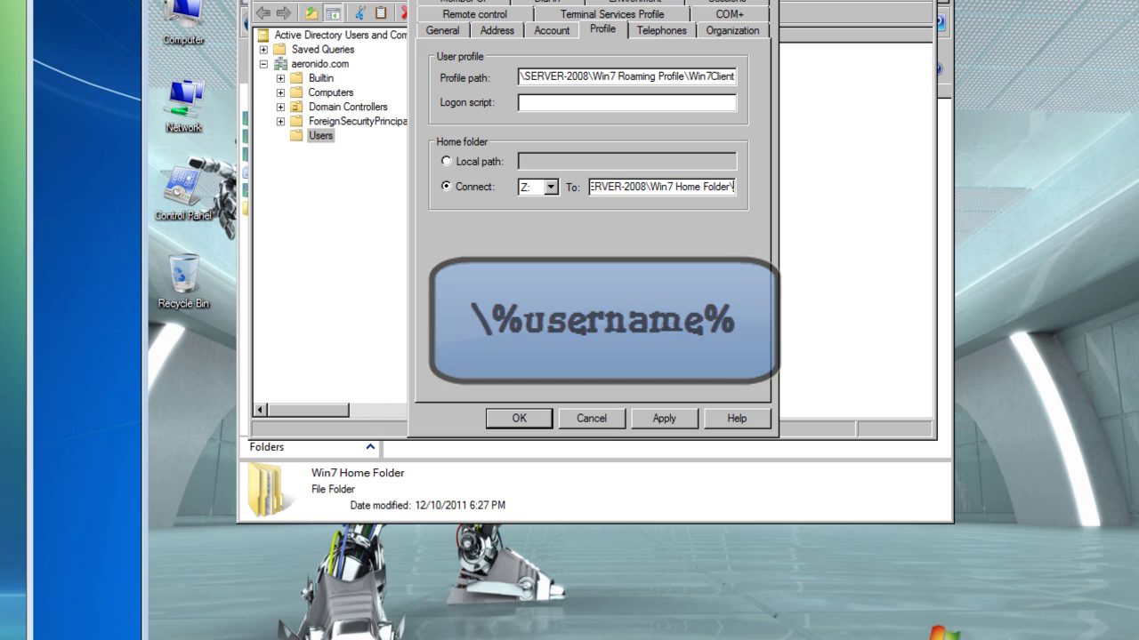
pyautogui.write('%username%')
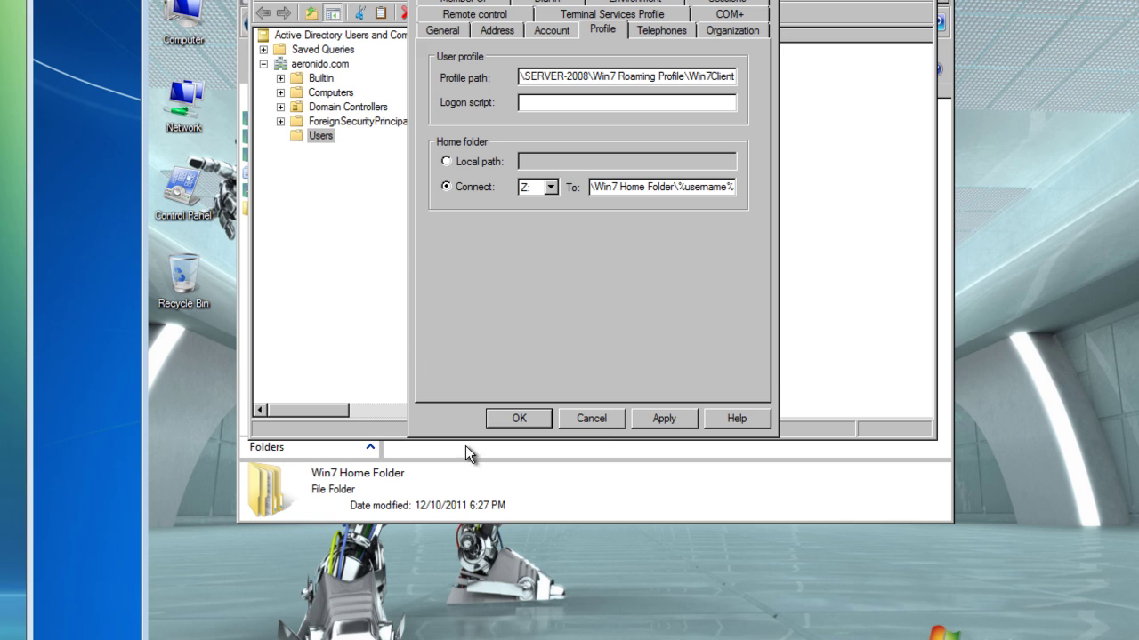
# Step: Discard the drive mapping and apply Win7Client's local path D:\Win7 Home Folder\Win7Client
pyautogui.click(590, 420)
pyautogui.doubleClick(554, 371)
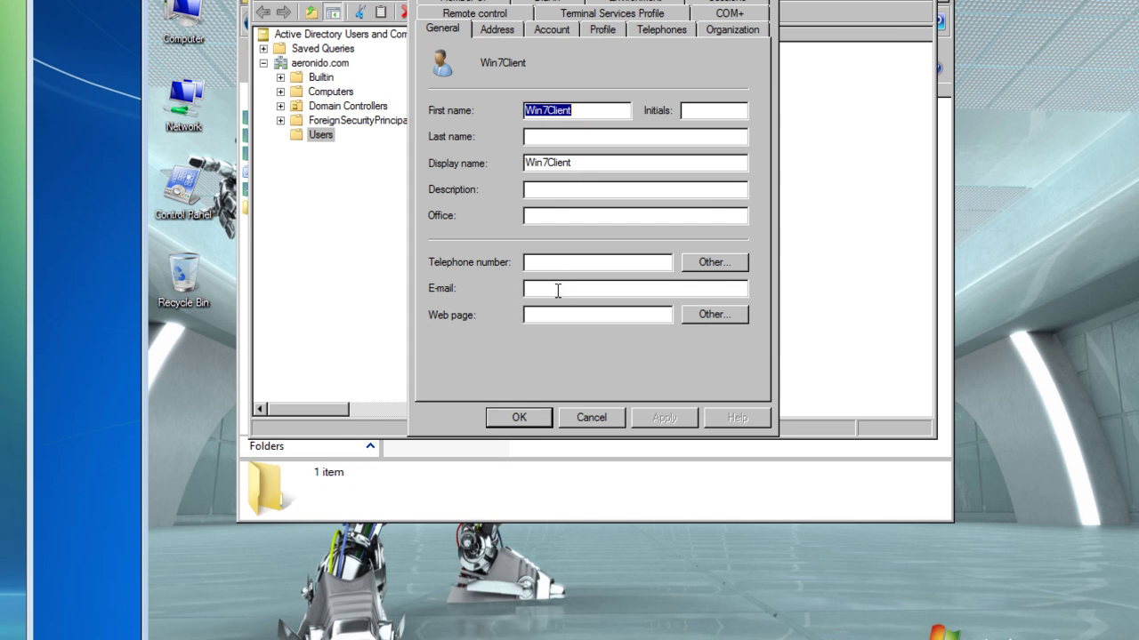
pyautogui.click(601, 31)
pyautogui.rightClick(523, 158)
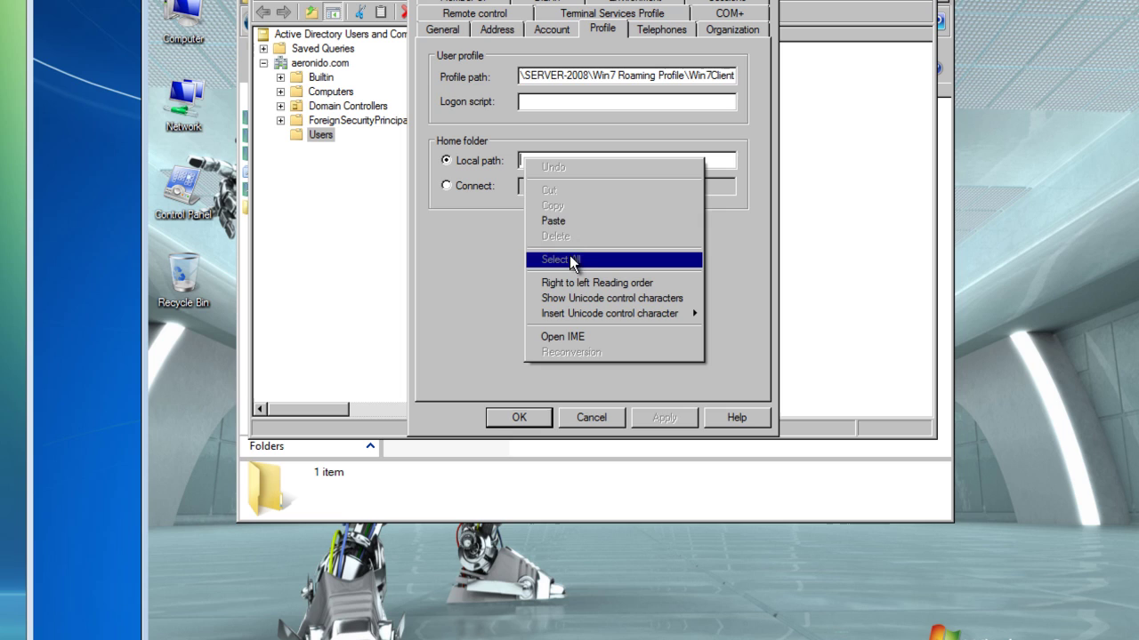
pyautogui.click(614, 218)
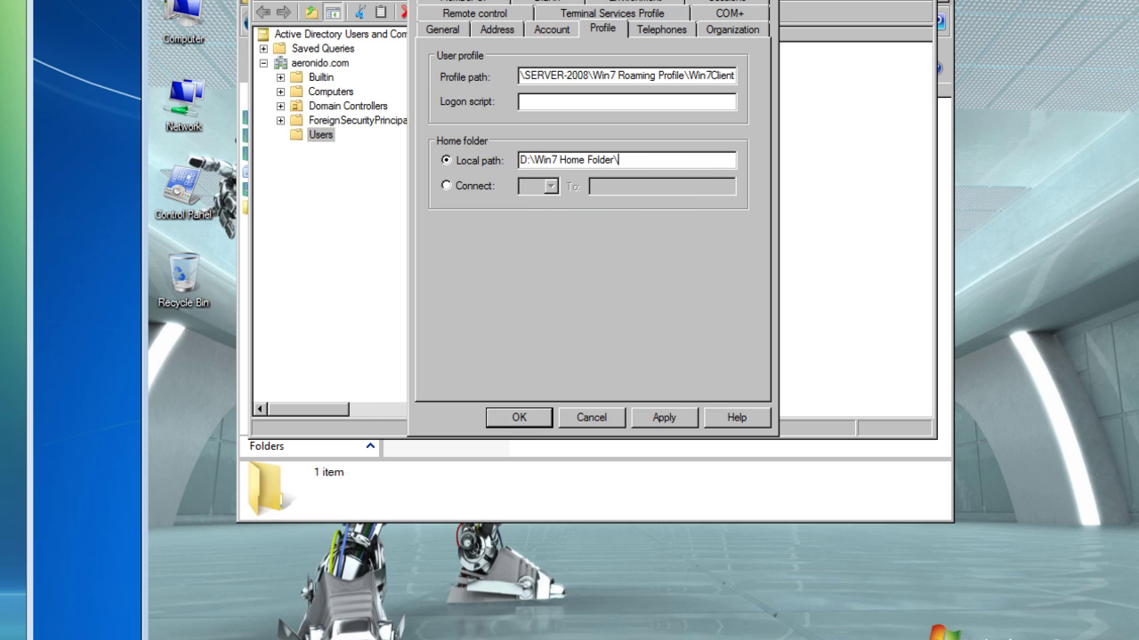
pyautogui.write('\\Win7Client')
pyautogui.click(662, 418)
pyautogui.click(535, 422)
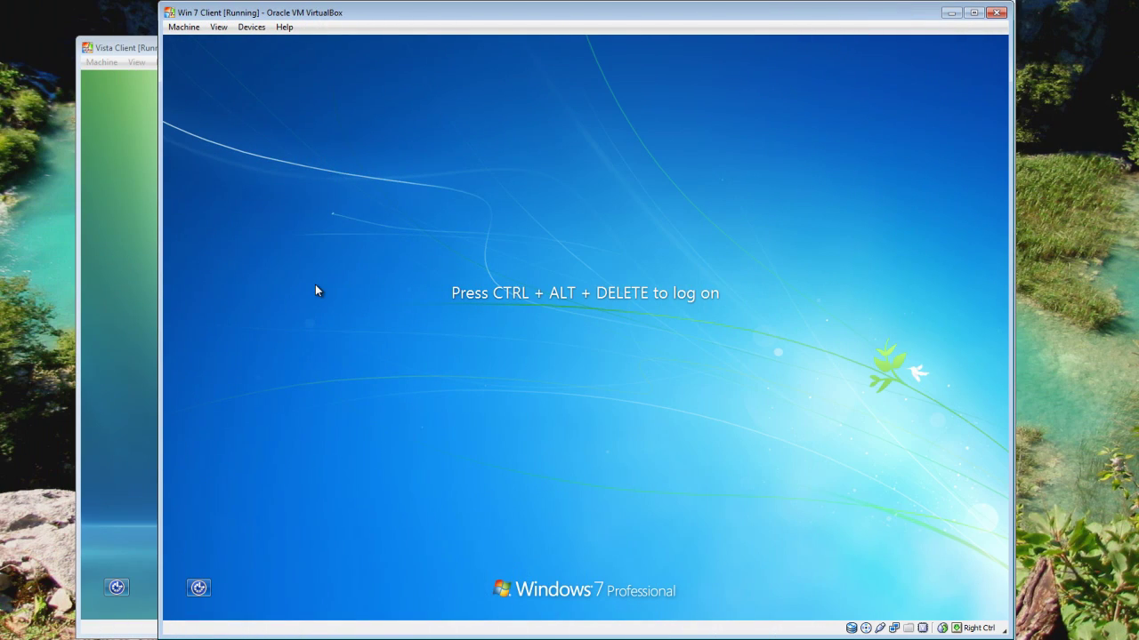
# Step: Send Ctrl+Alt+Del to the Win 7 Client and log on with the domain account password
pyautogui.click(184, 27)
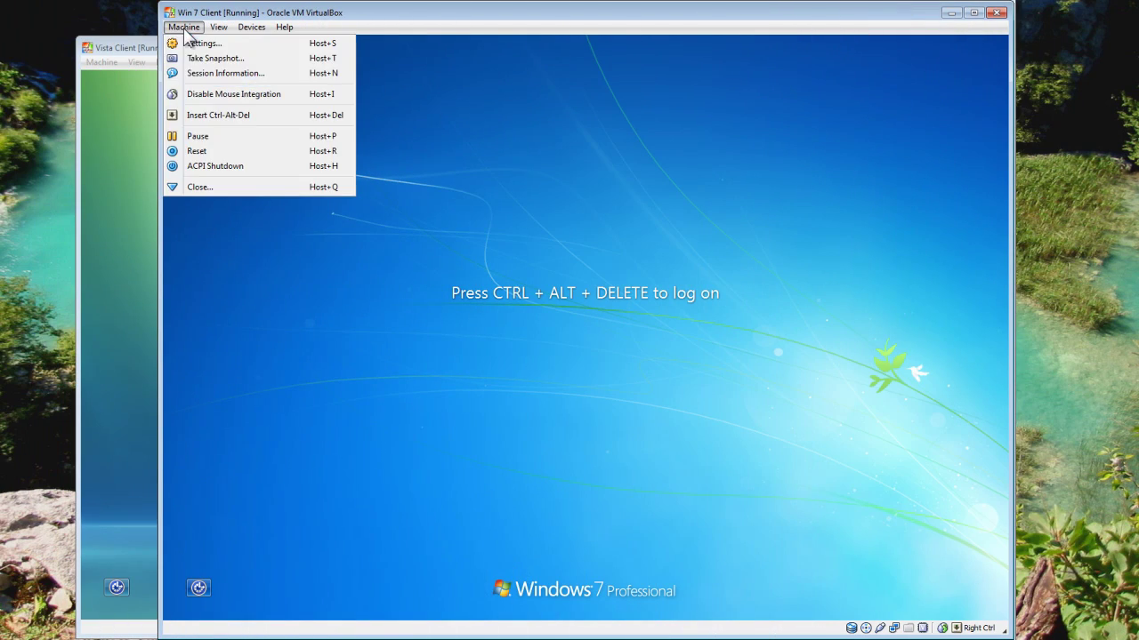
pyautogui.click(200, 112)
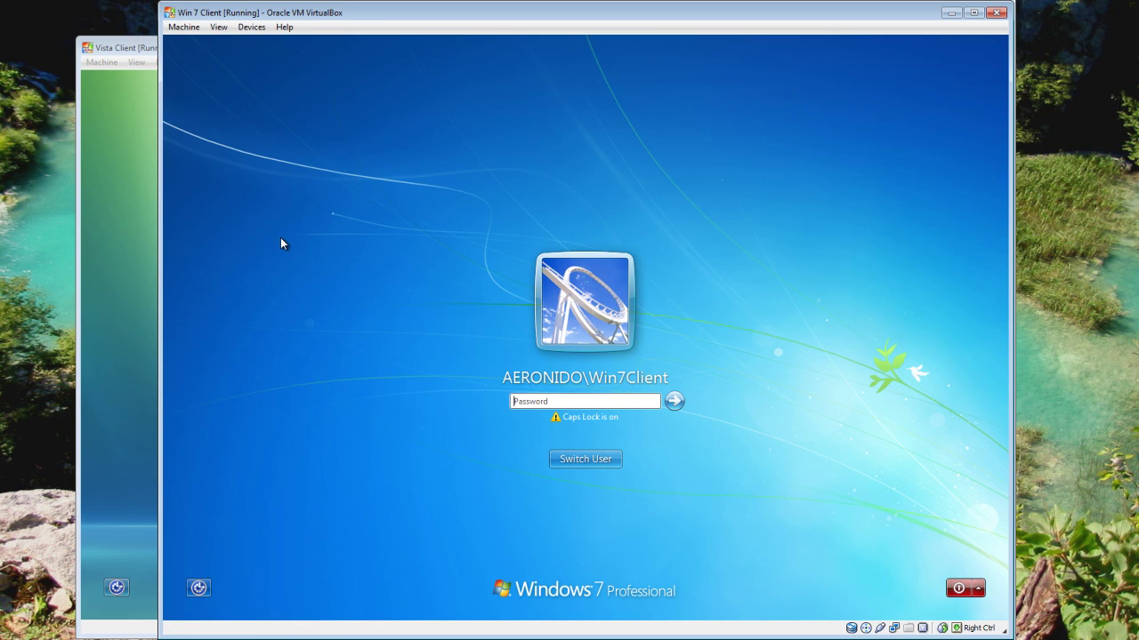
pyautogui.write('P')
pyautogui.press('capslock')
pyautogui.write('as')
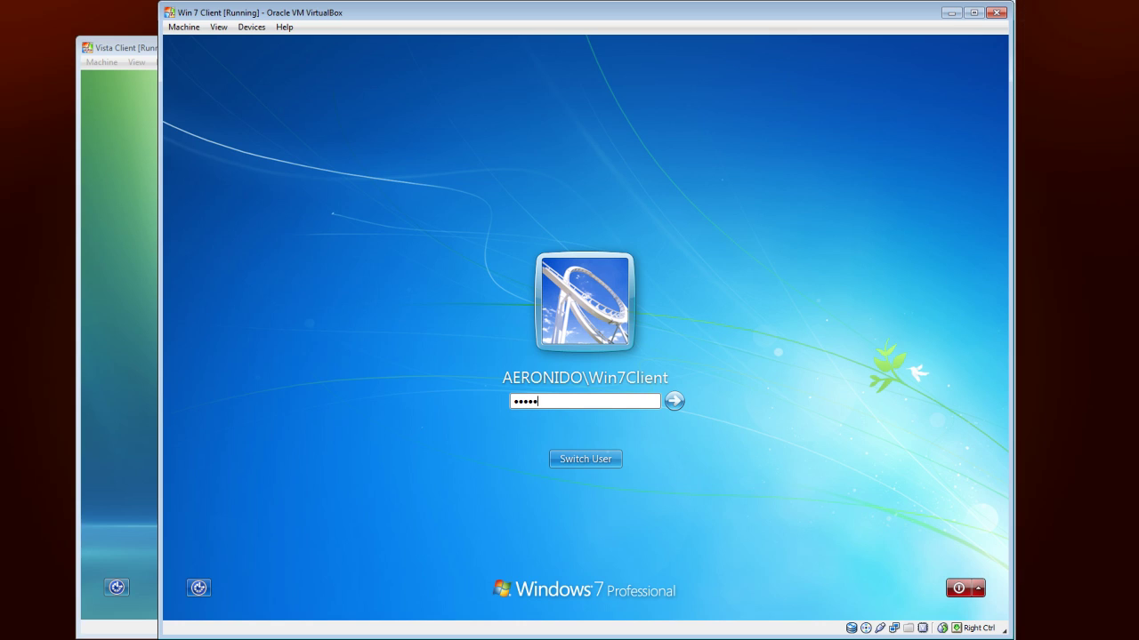
pyautogui.press('Return')
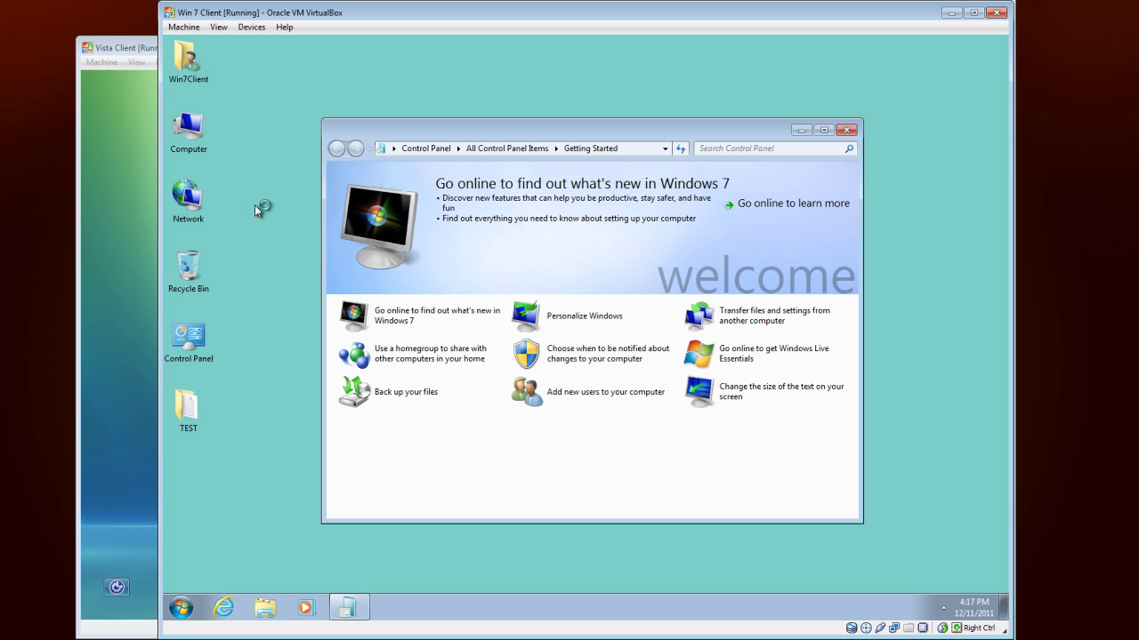
# Step: Map drive E: to \\SERVER-2008\Win7 Home Folder from the Computer window
pyautogui.doubleClick(196, 130)
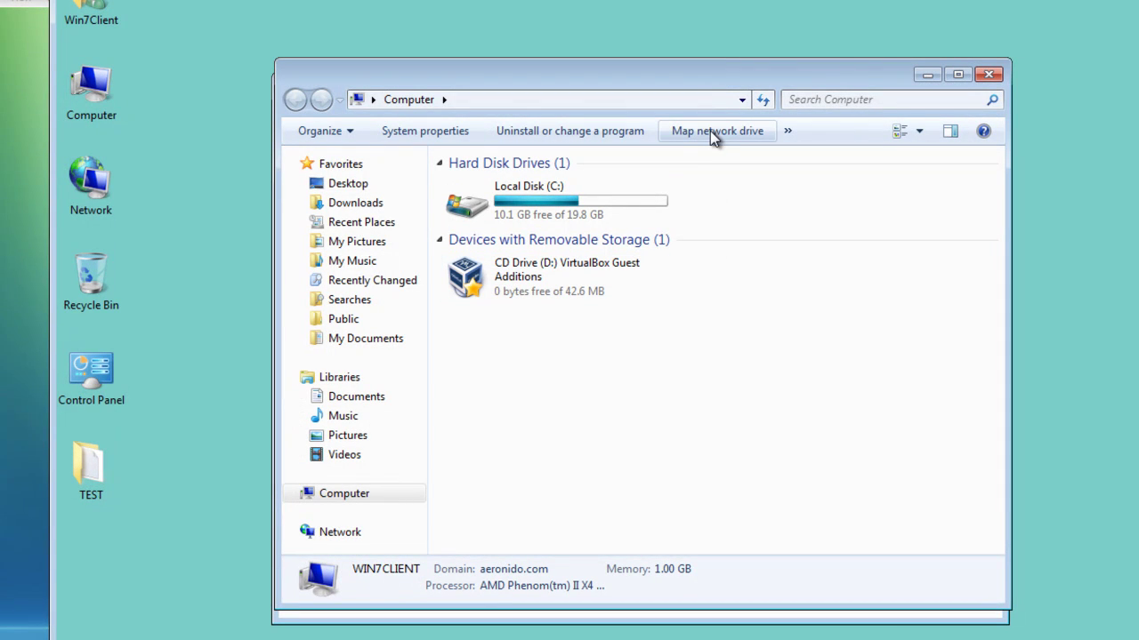
pyautogui.click(714, 130)
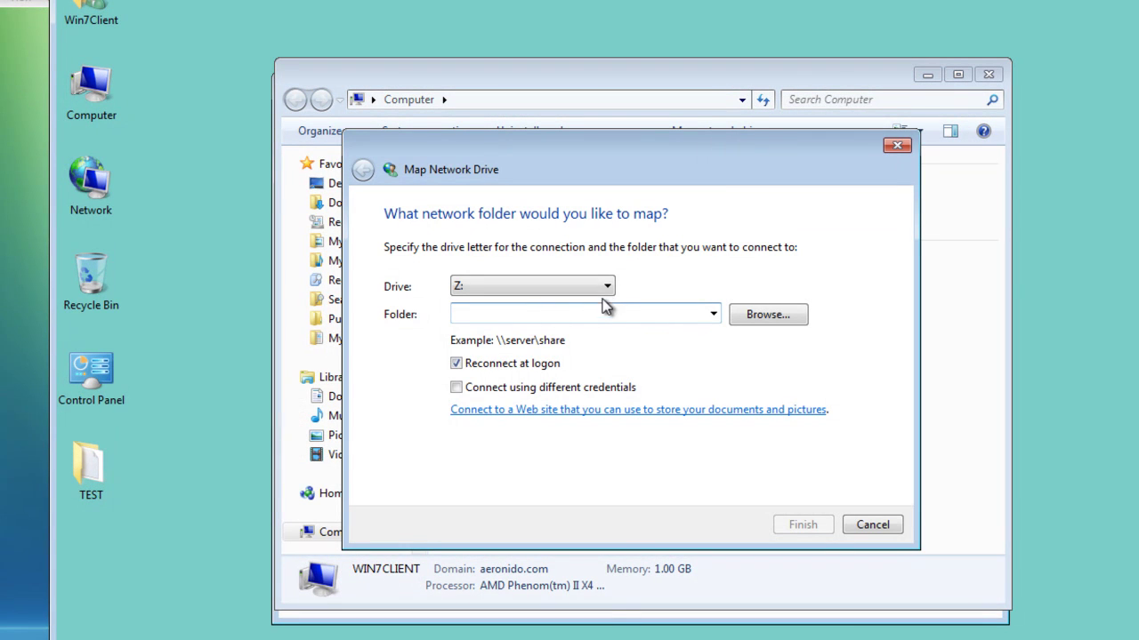
pyautogui.click(607, 286)
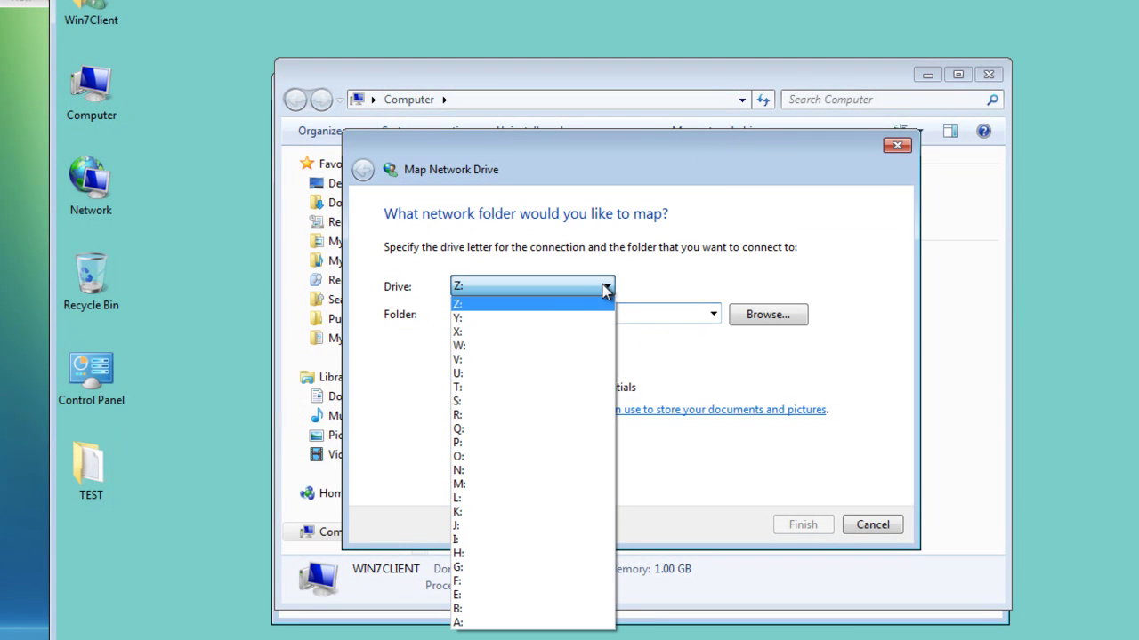
pyautogui.click(583, 594)
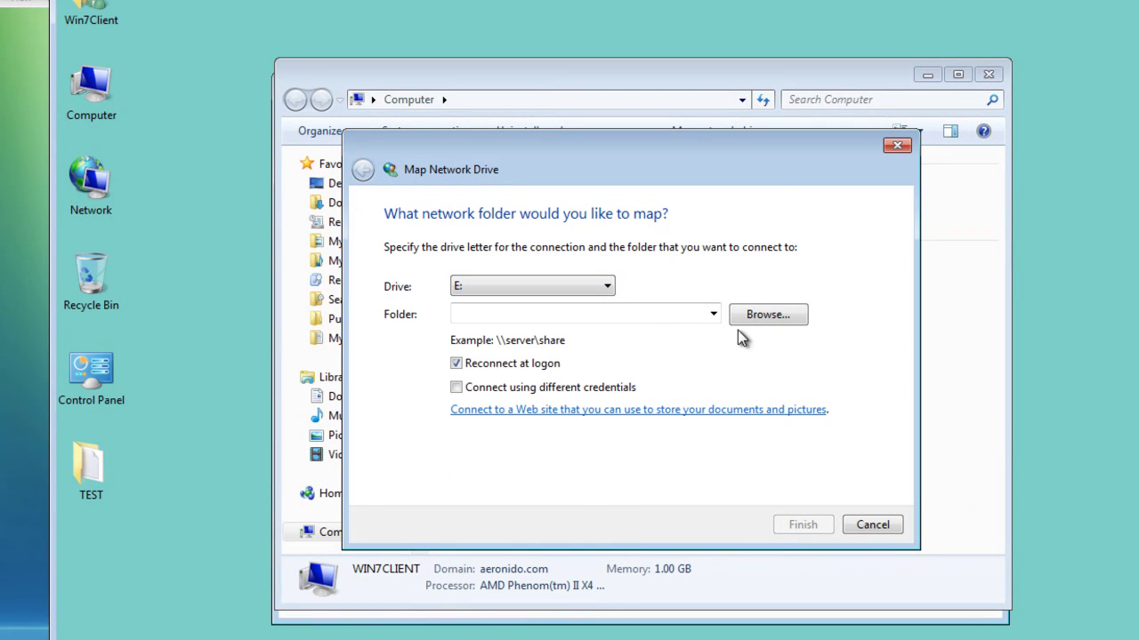
pyautogui.click(766, 320)
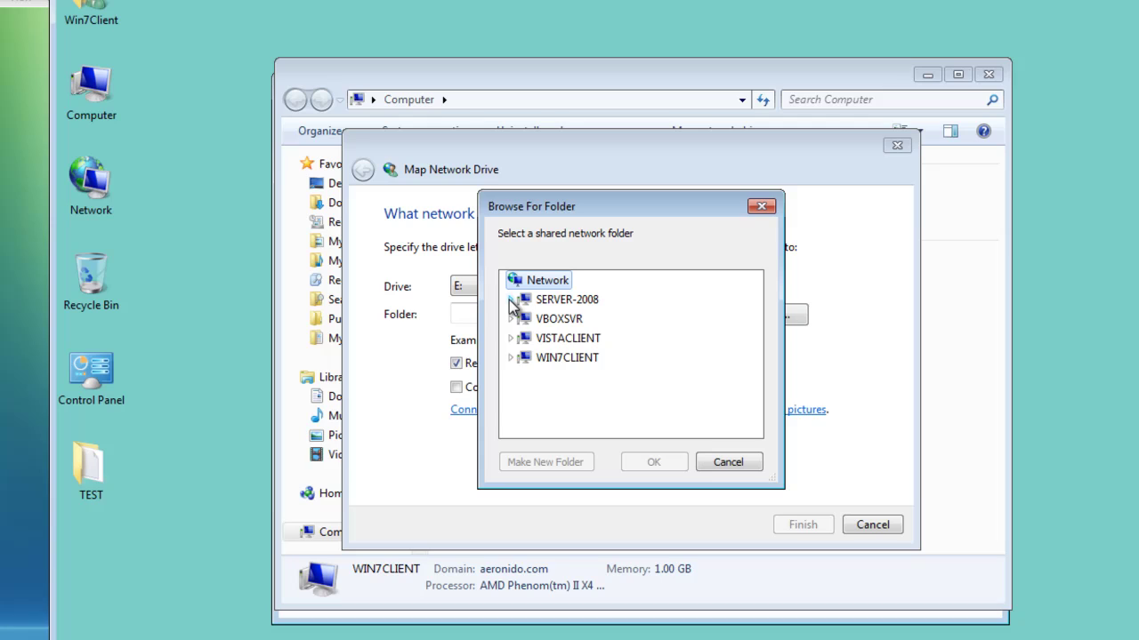
pyautogui.click(511, 301)
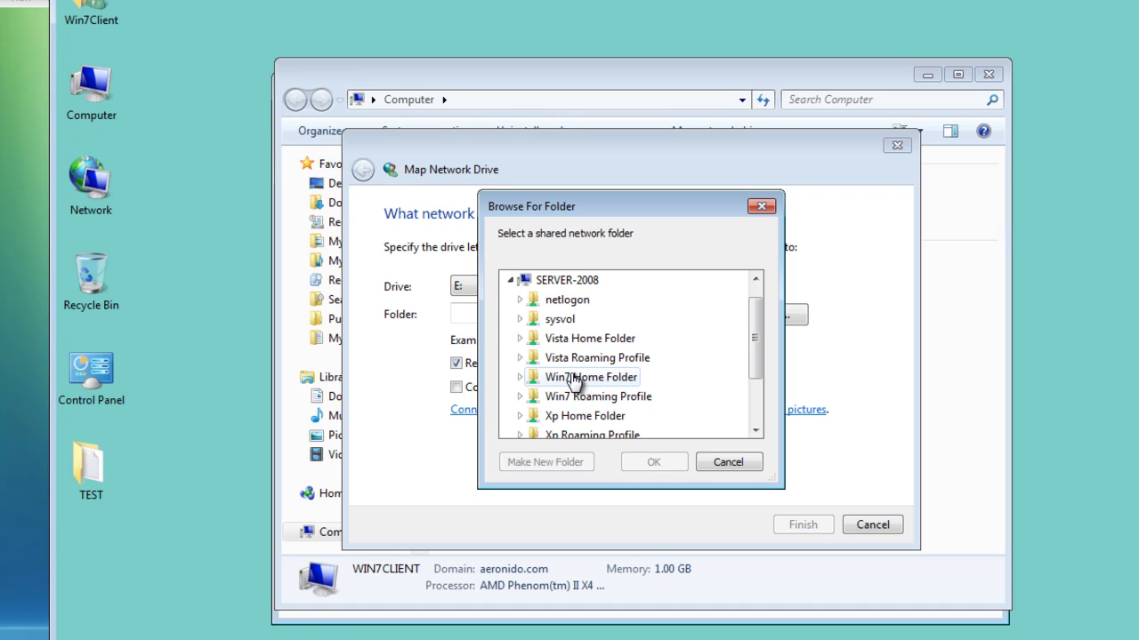
pyautogui.click(574, 379)
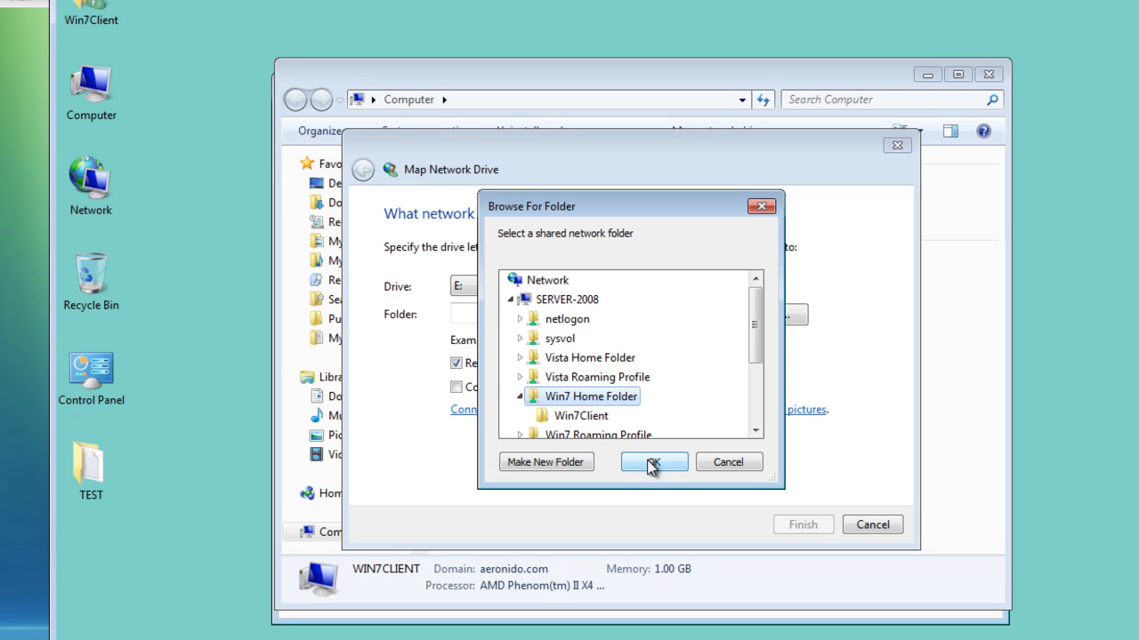
pyautogui.click(652, 463)
pyautogui.click(803, 524)
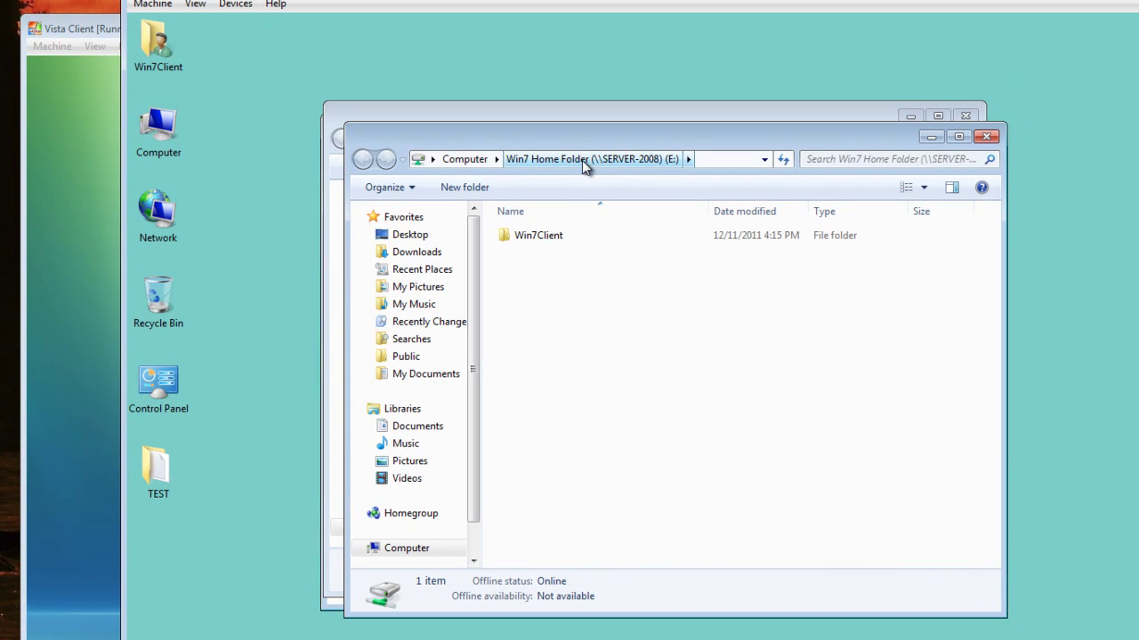
# Step: Inside the Win7Client folder on drive E:, create a new text document named 'server doc'
pyautogui.doubleClick(547, 238)
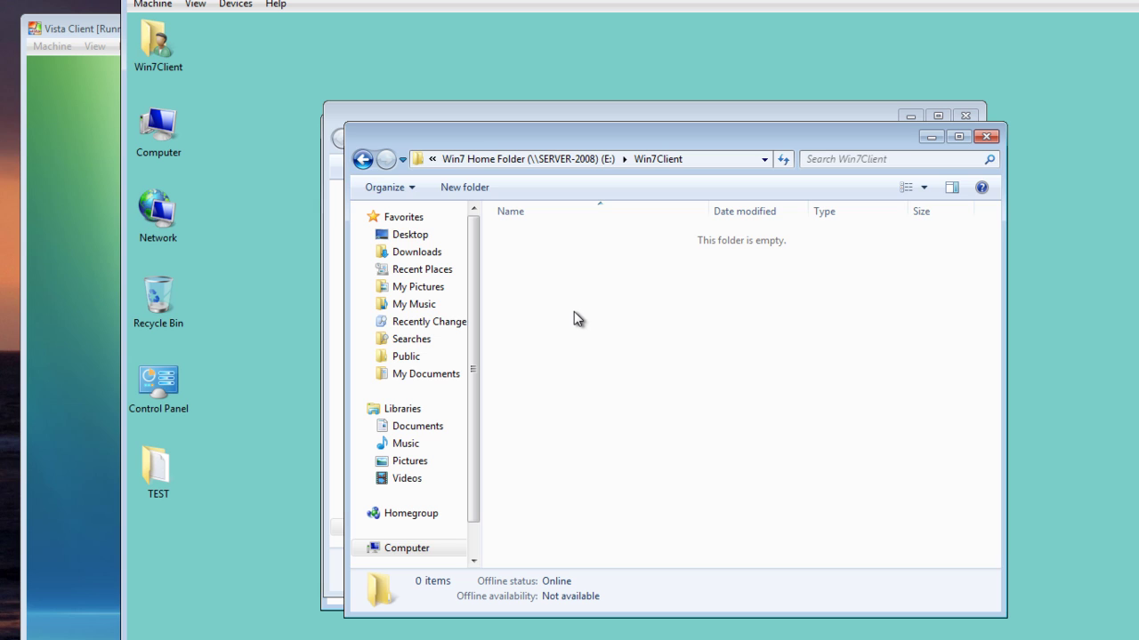
pyautogui.rightClick(602, 286)
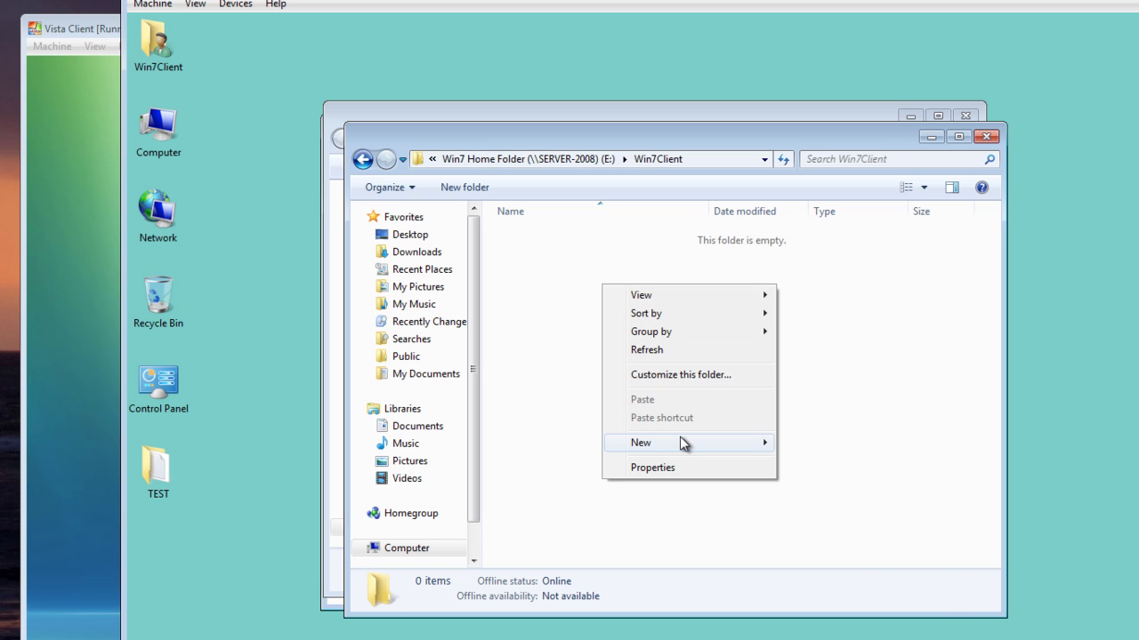
pyautogui.moveTo(683, 444)
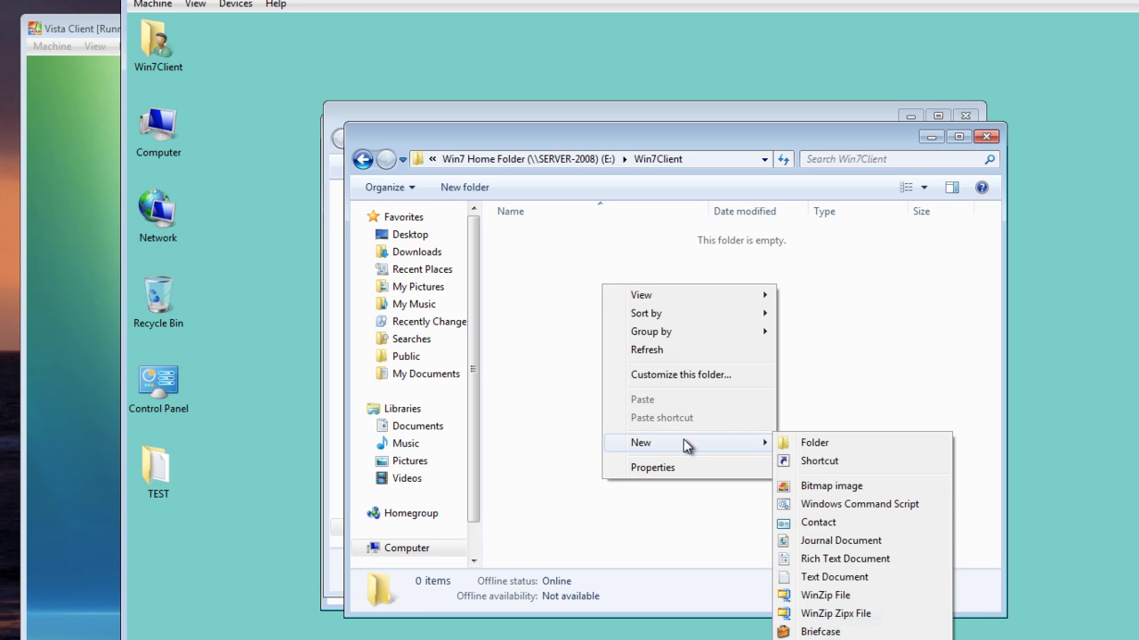
pyautogui.click(829, 578)
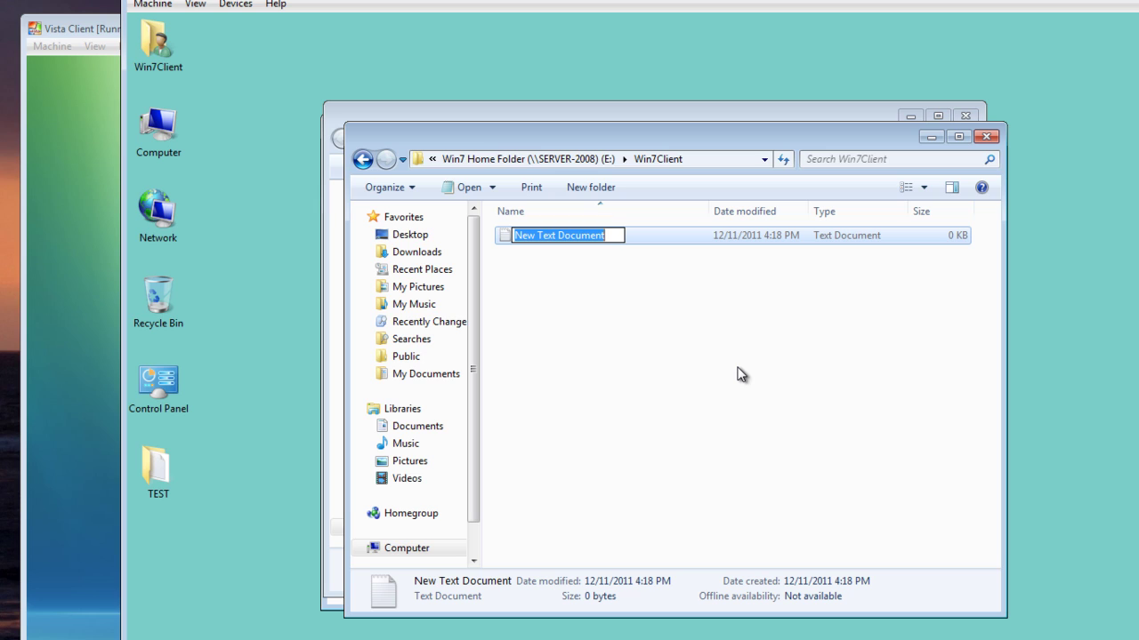
pyautogui.write('s')
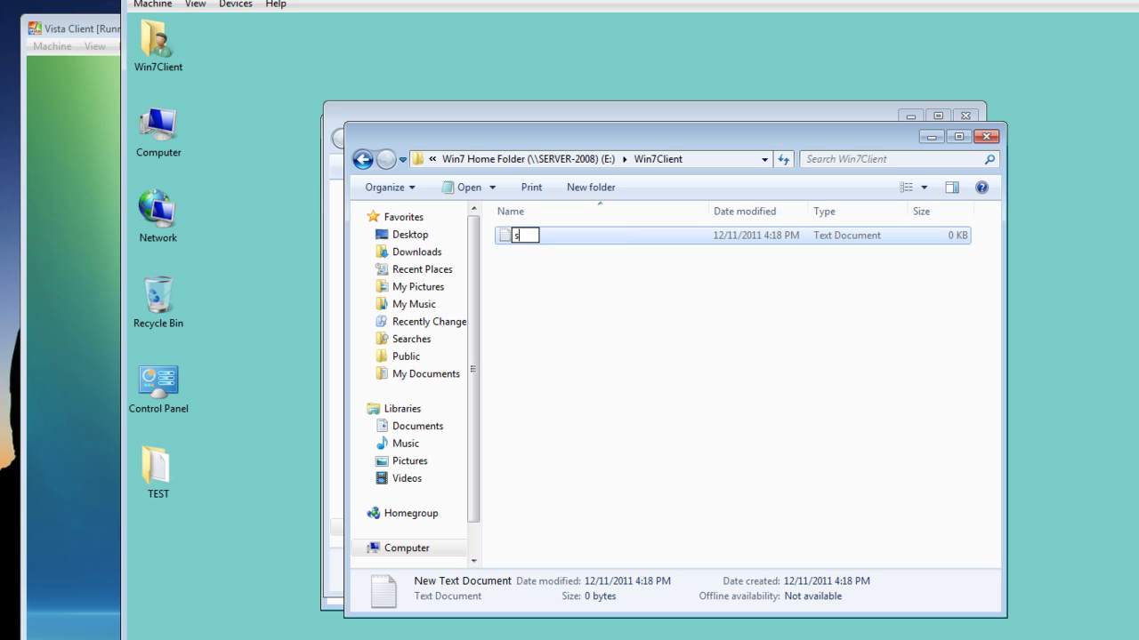
pyautogui.write('erver doc')
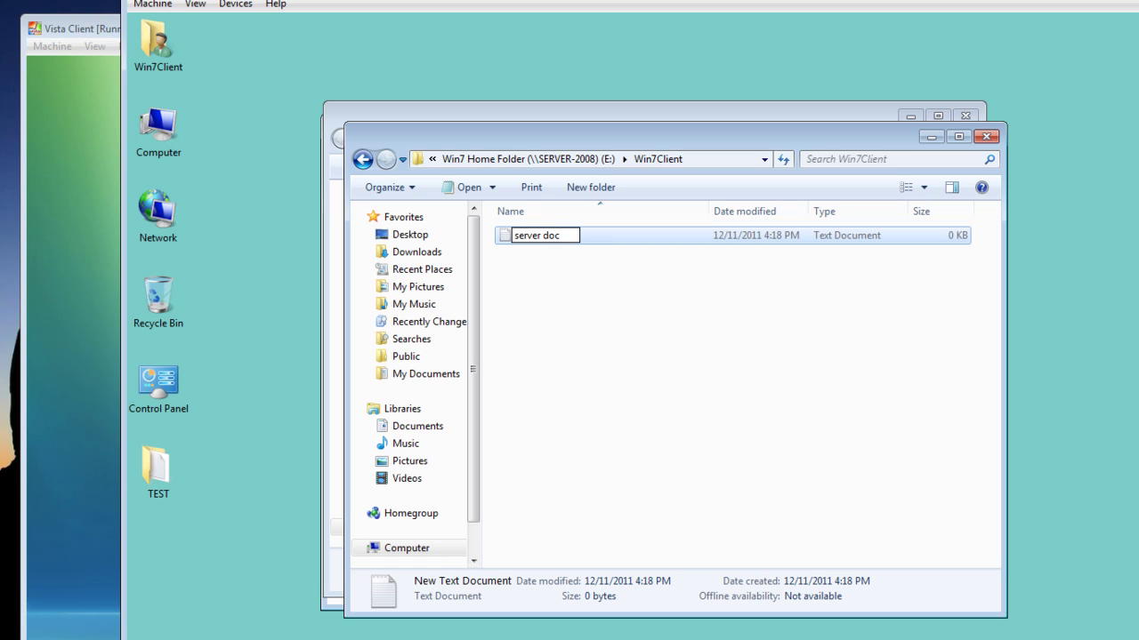
pyautogui.press('Return')
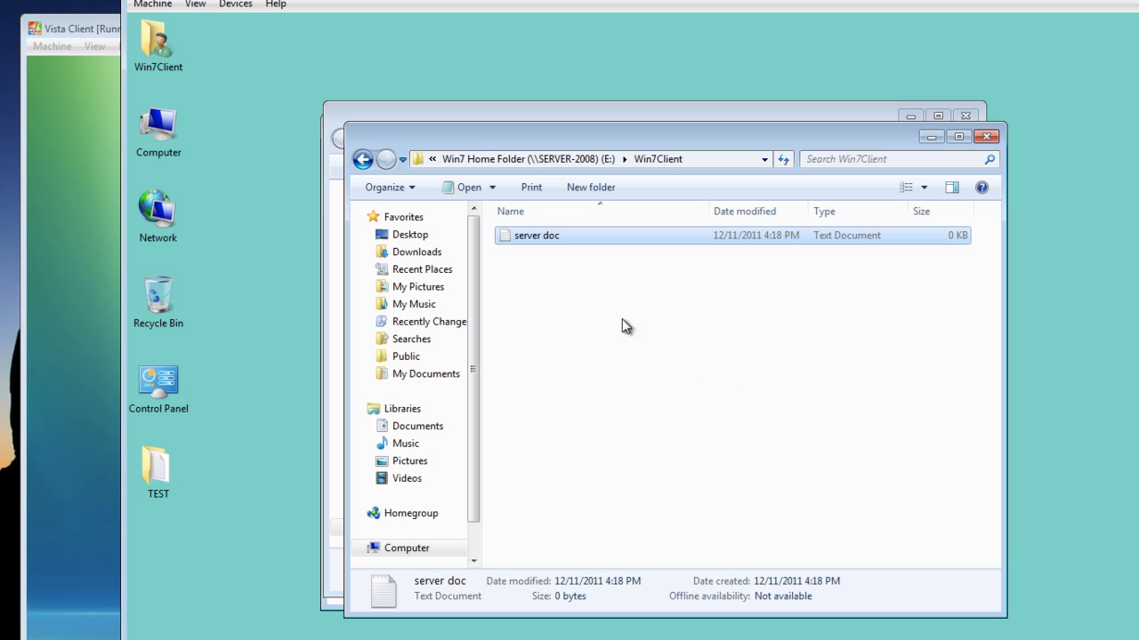
pyautogui.click(568, 254)
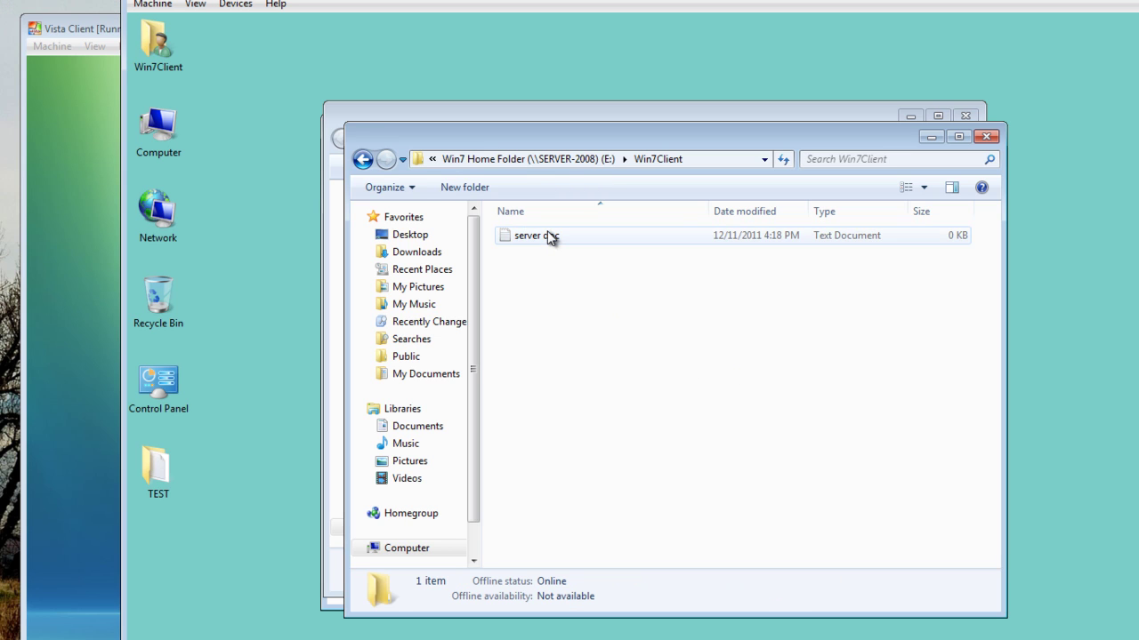
# Step: Write 'this is a test' into server doc in Notepad and save it
pyautogui.doubleClick(547, 233)
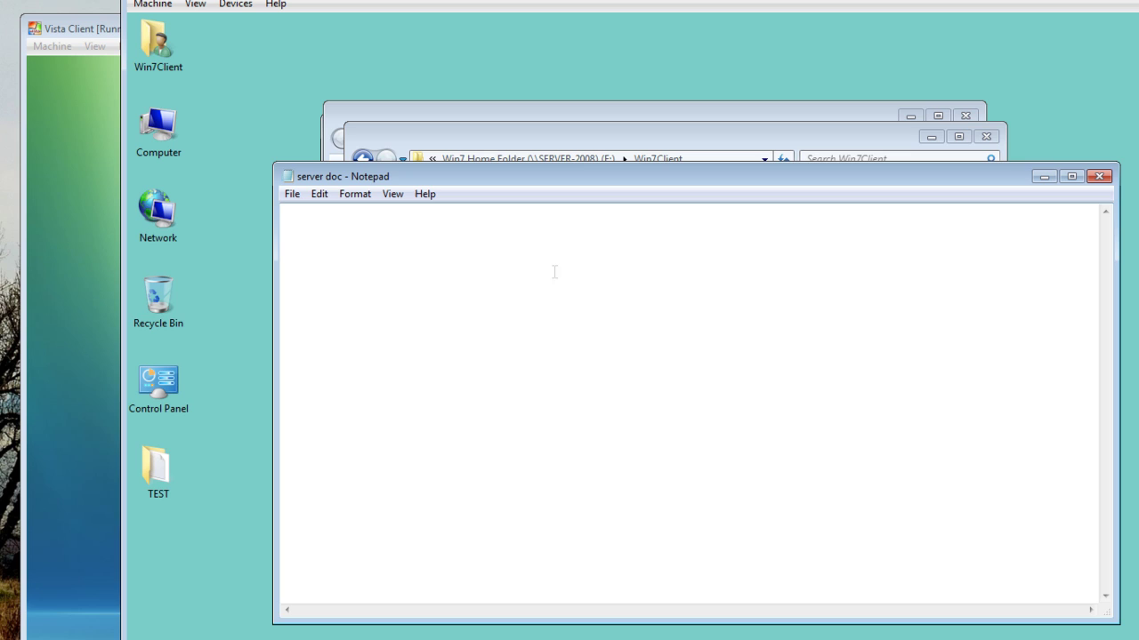
pyautogui.write('this is a test')
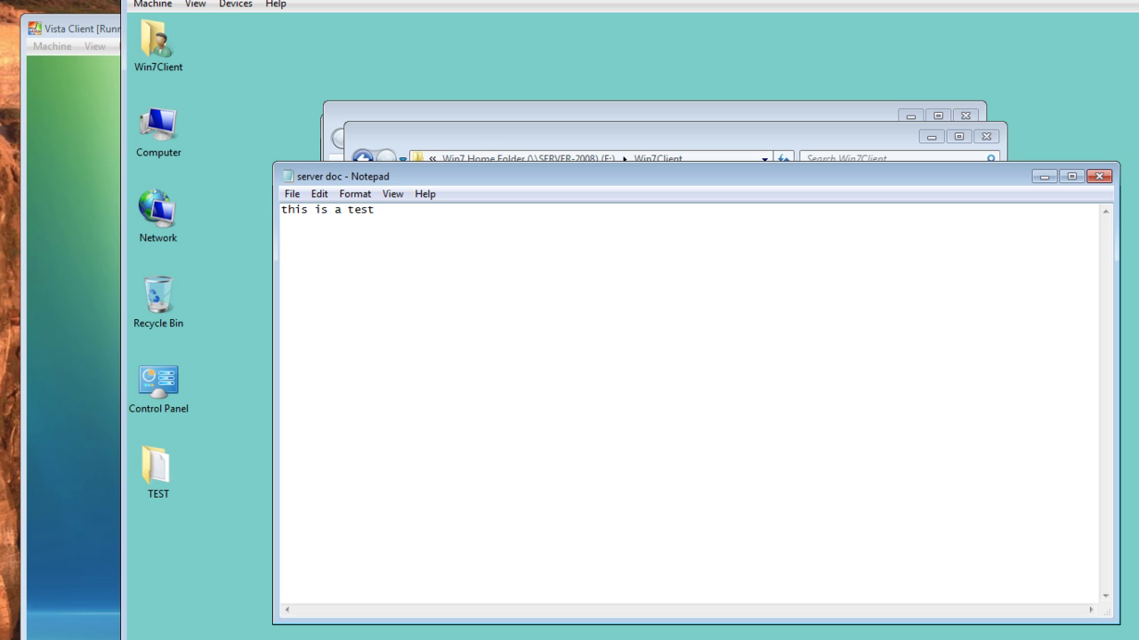
pyautogui.click(291, 194)
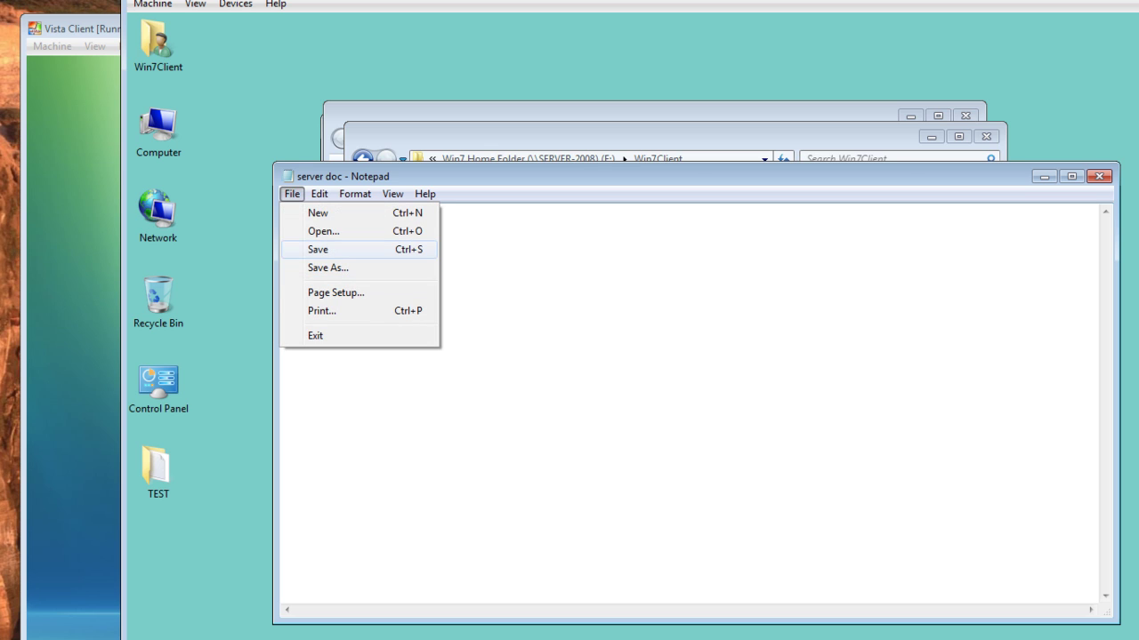
pyautogui.click(309, 250)
# Step: Close Notepad and the Win7Client folder window, returning to Computer
pyautogui.click(1100, 176)
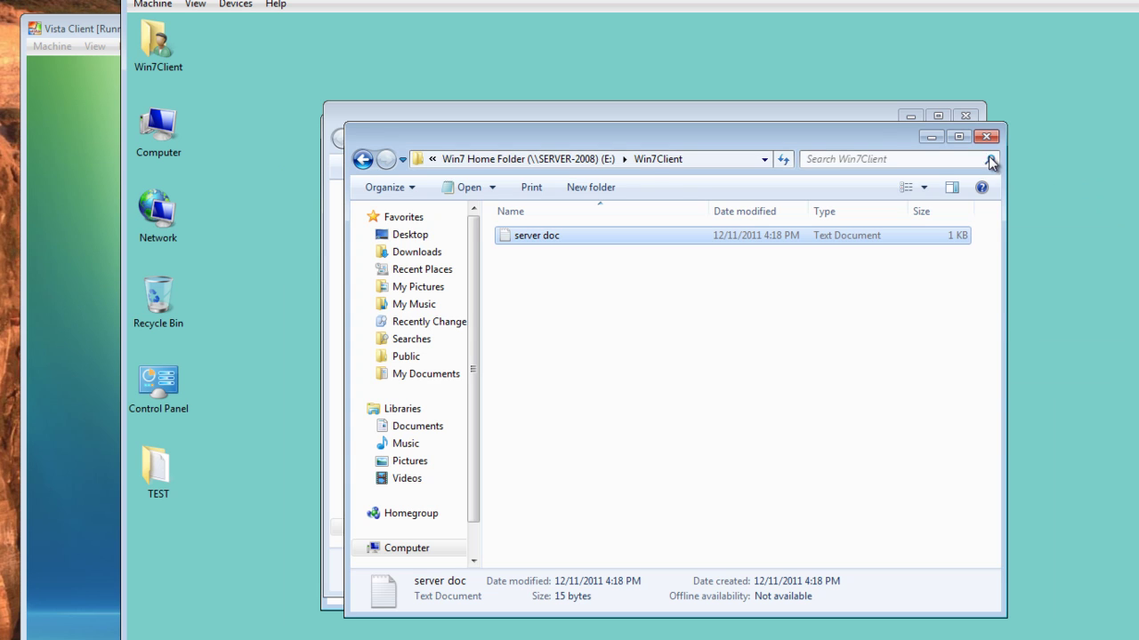
pyautogui.click(986, 136)
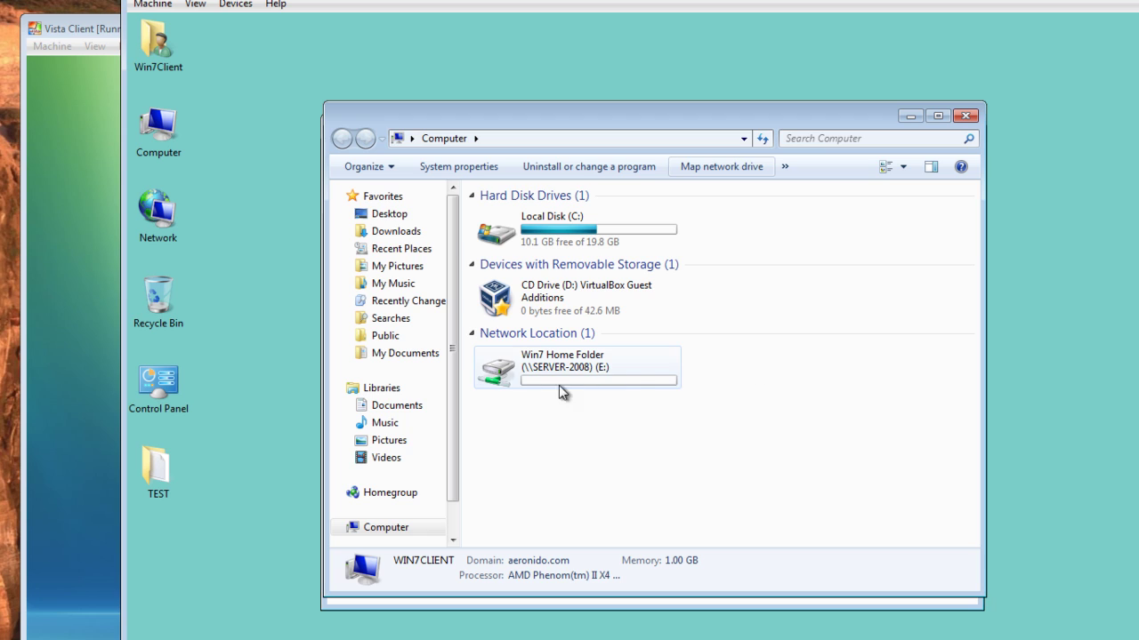
pyautogui.moveTo(492, 382)
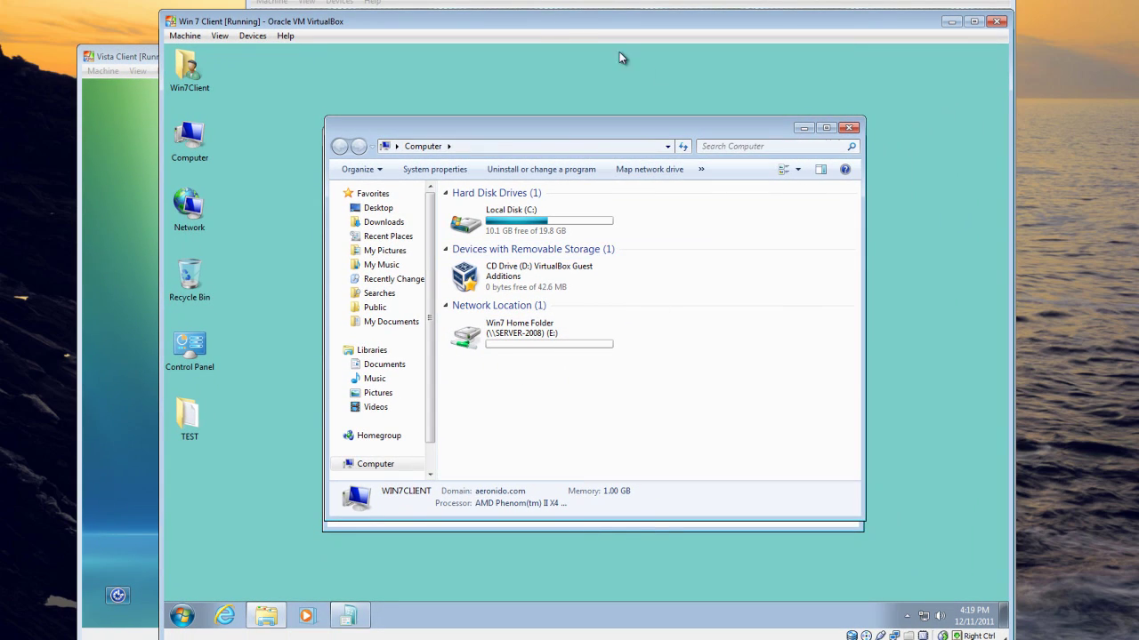
# Step: On the server VM, browse to D:\Win7 Home Folder\Win7Client
pyautogui.click(551, 6)
pyautogui.doubleClick(286, 102)
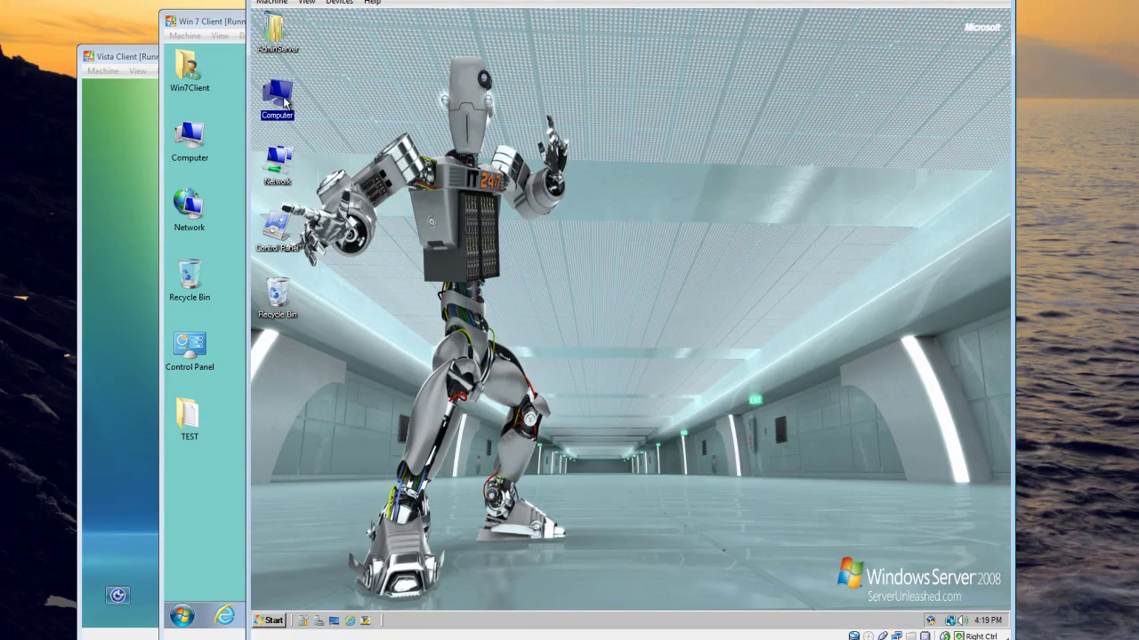
pyautogui.doubleClick(640, 203)
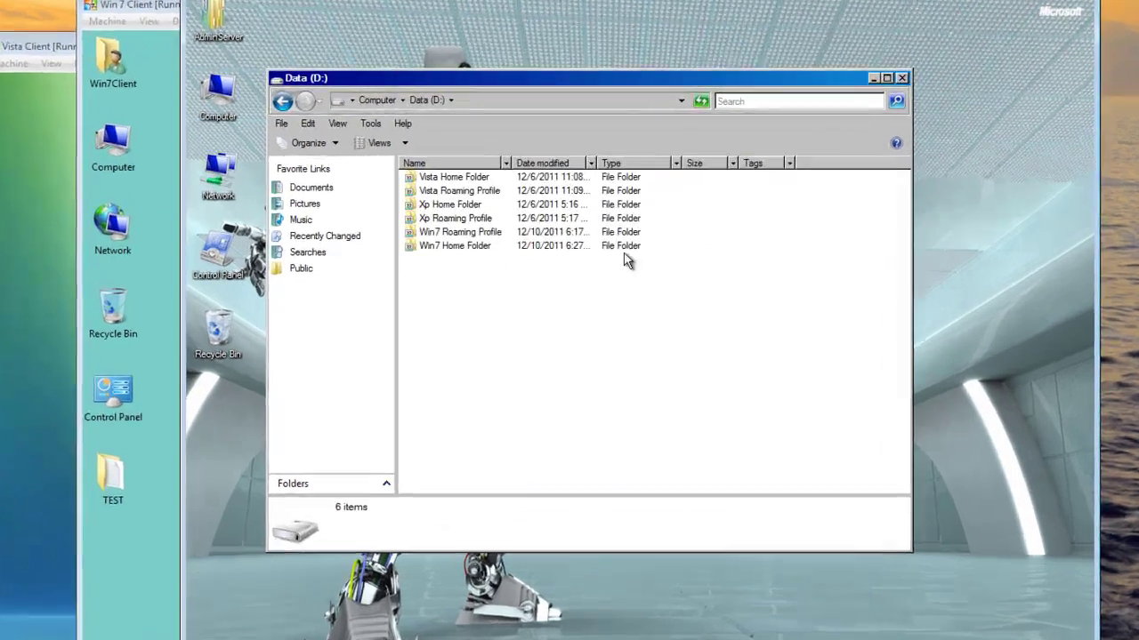
pyautogui.moveTo(468, 225)
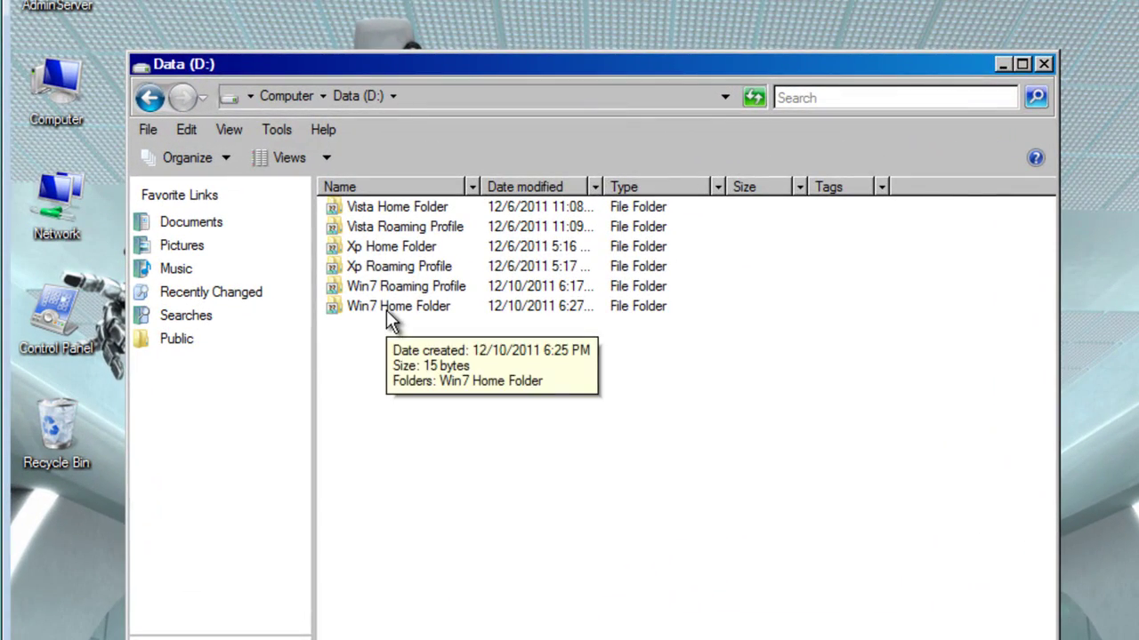
pyautogui.doubleClick(388, 313)
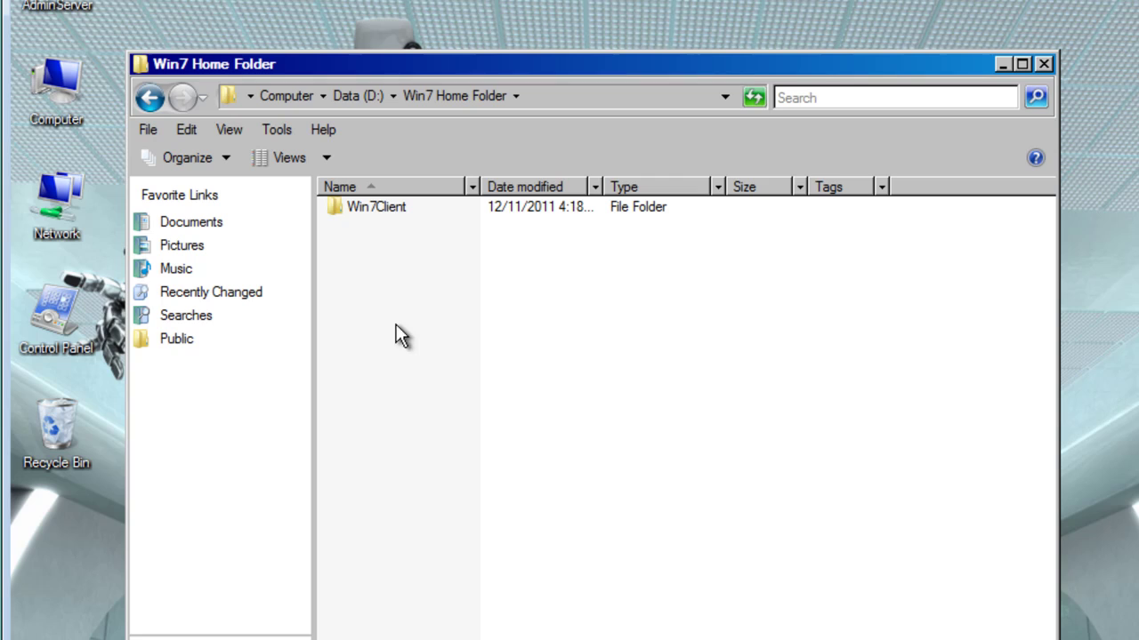
pyautogui.doubleClick(385, 215)
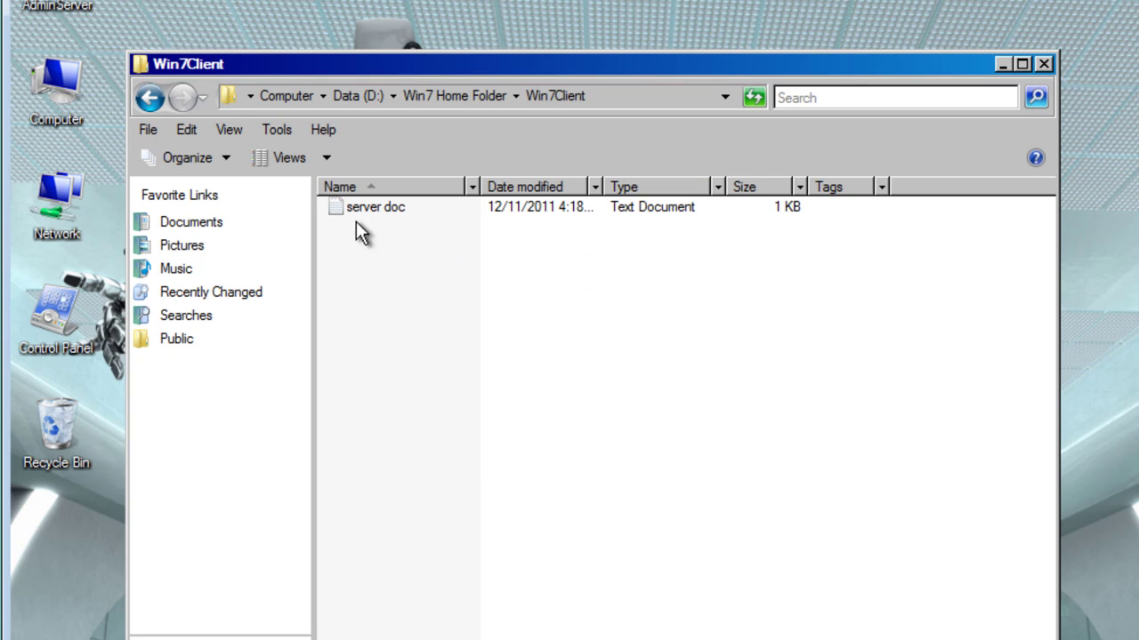
# Step: Check that server doc reads 'this is a test', then close Notepad and Explorer
pyautogui.doubleClick(357, 210)
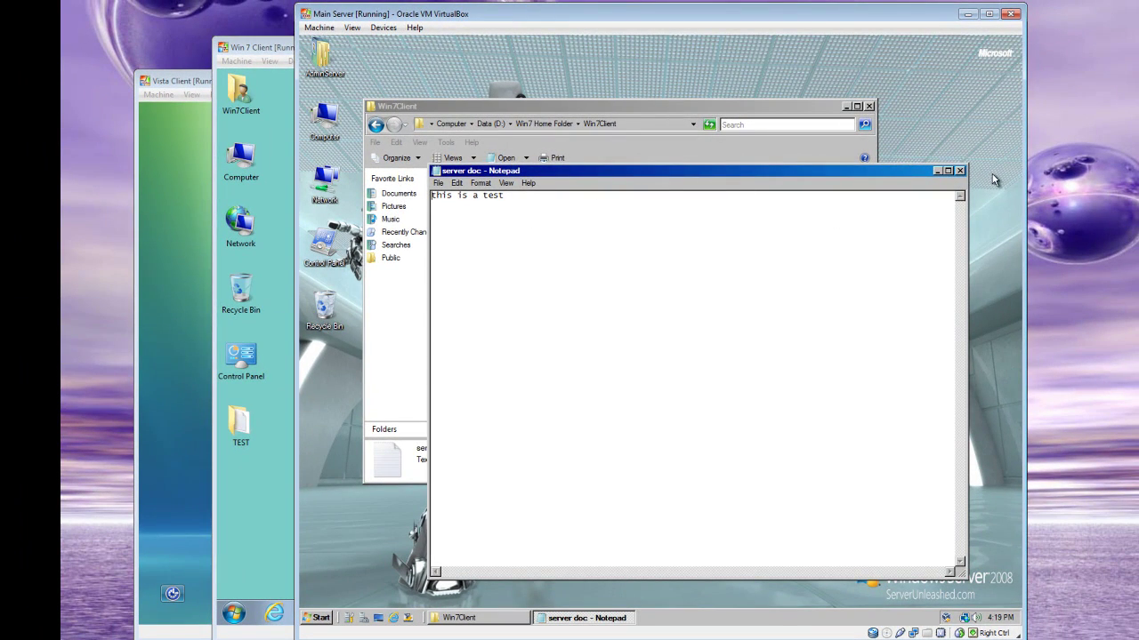
pyautogui.click(960, 171)
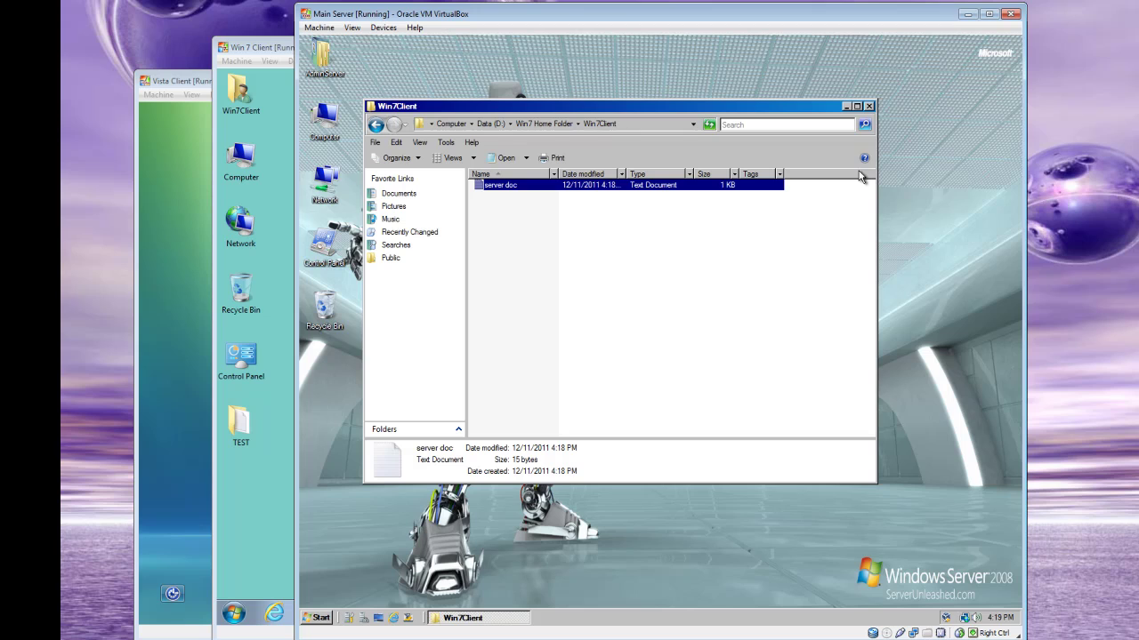
pyautogui.click(868, 107)
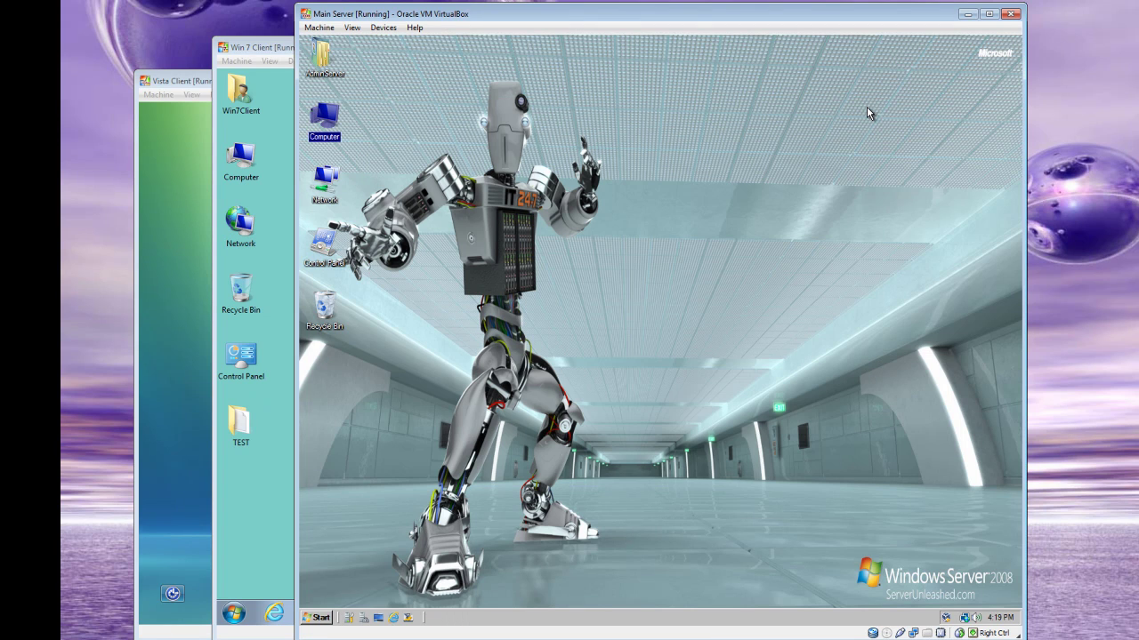